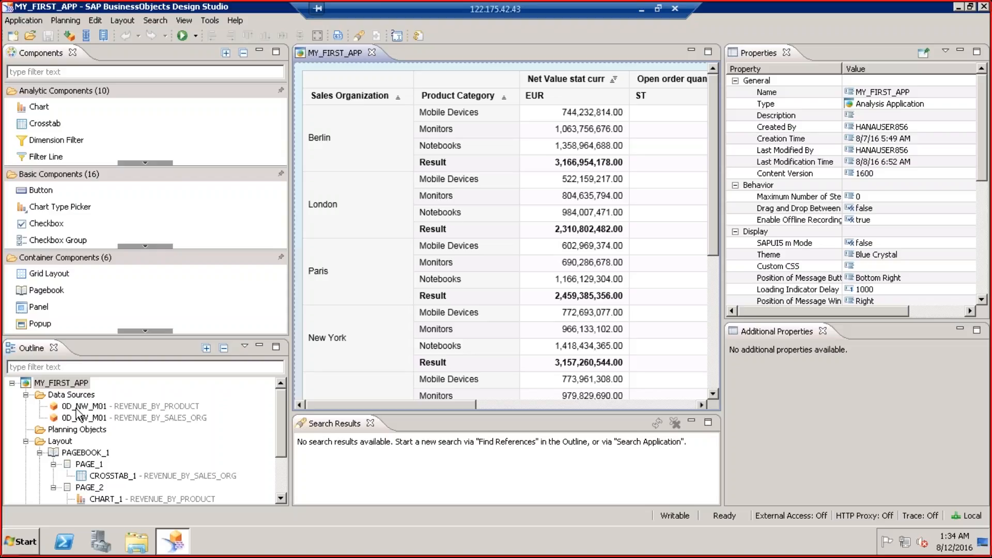
click(74, 382)
right_click(70, 395)
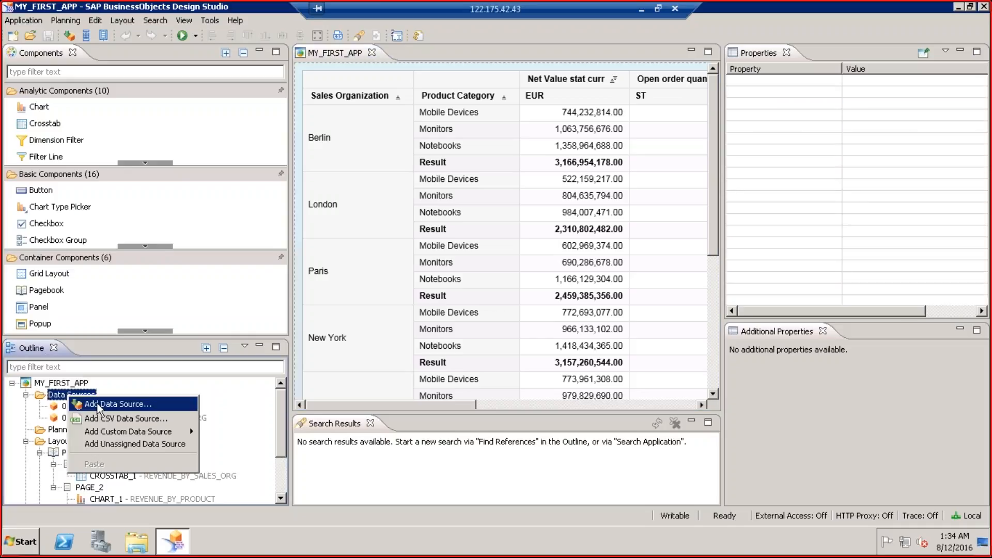
click(99, 405)
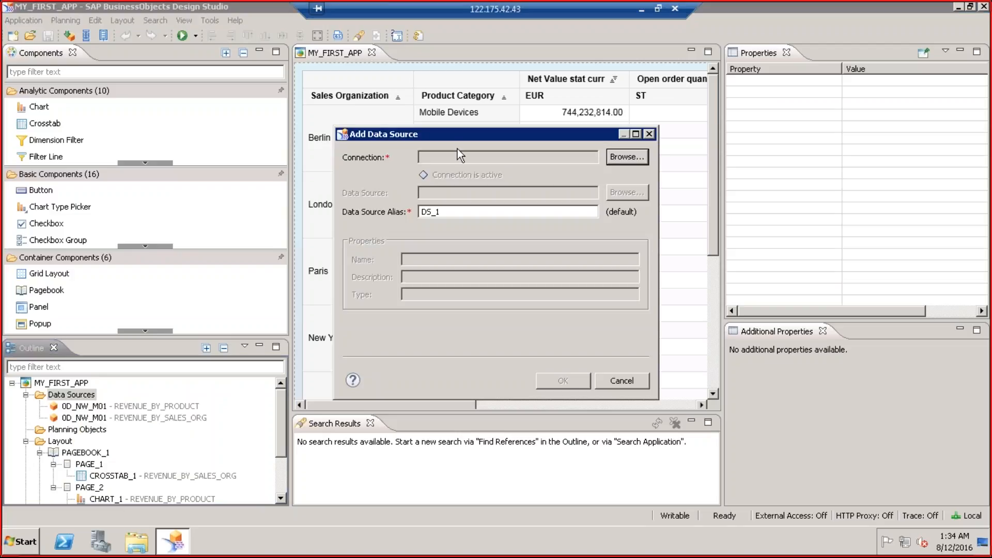
drag(457, 139, 465, 114)
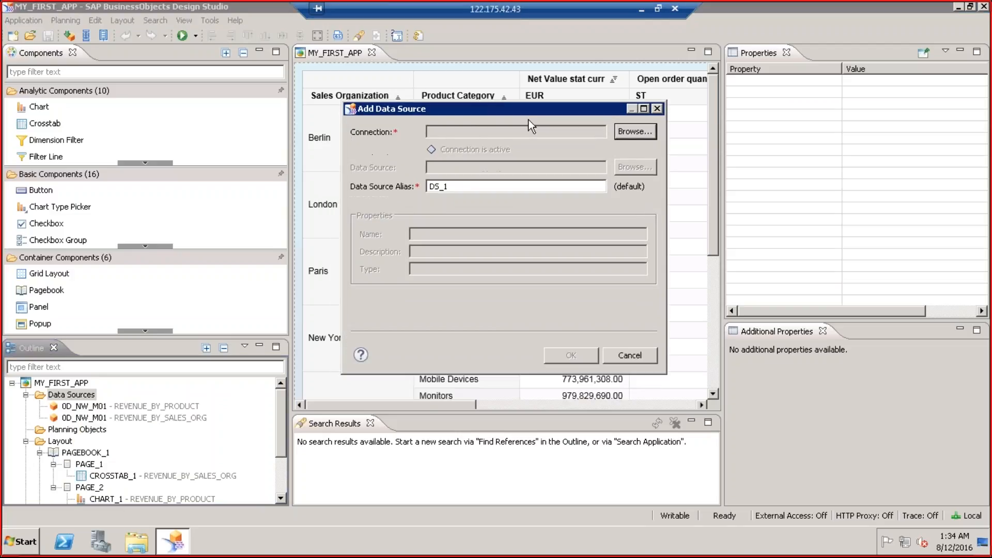
click(627, 133)
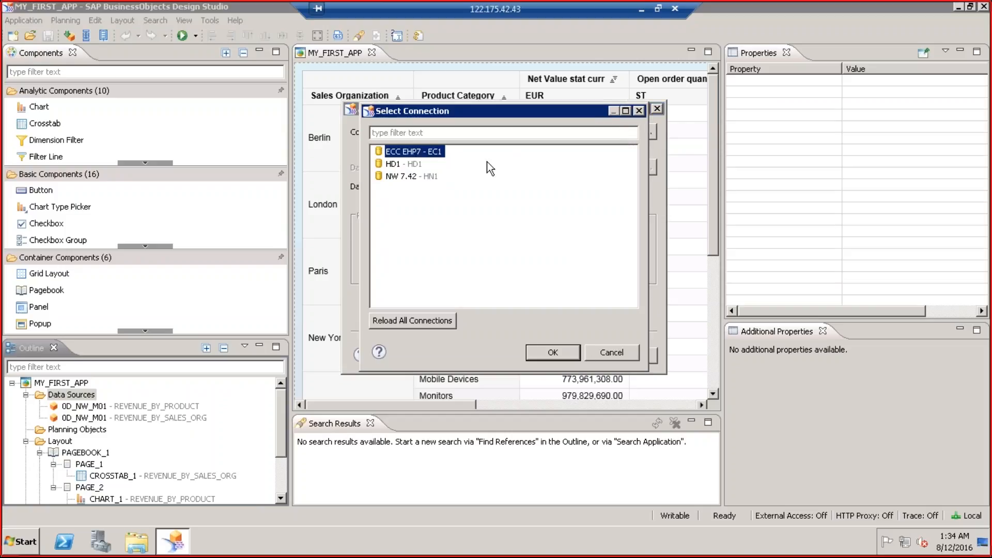
click(446, 179)
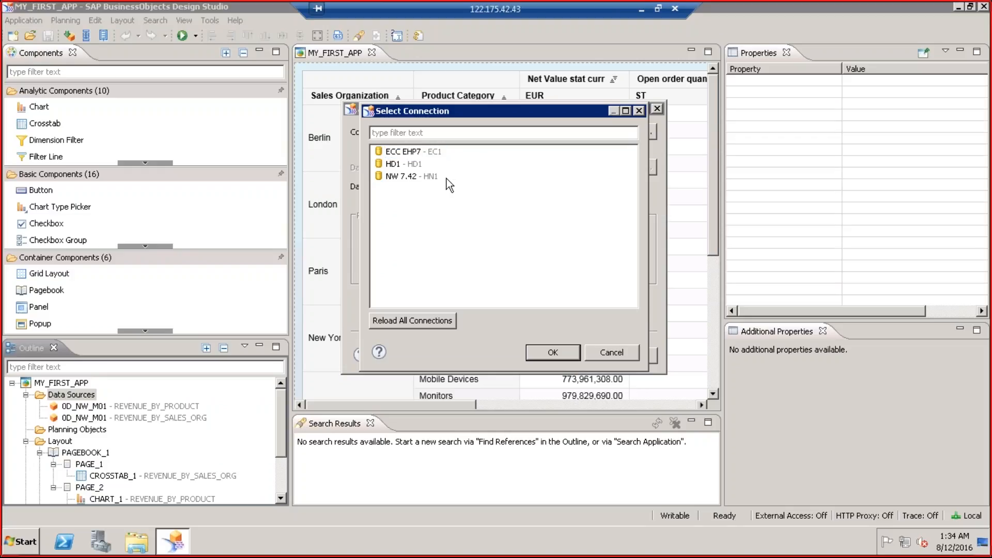
click(398, 176)
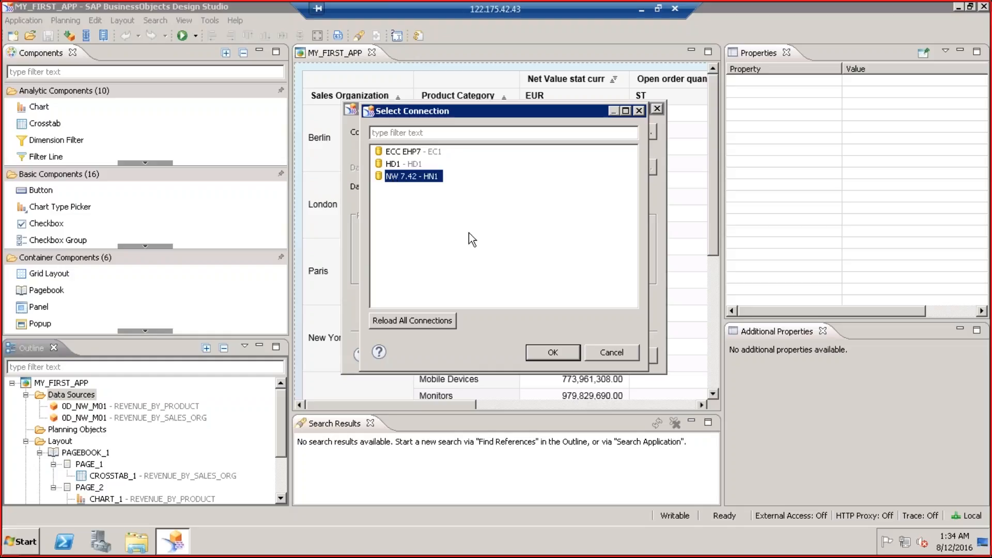
click(541, 354)
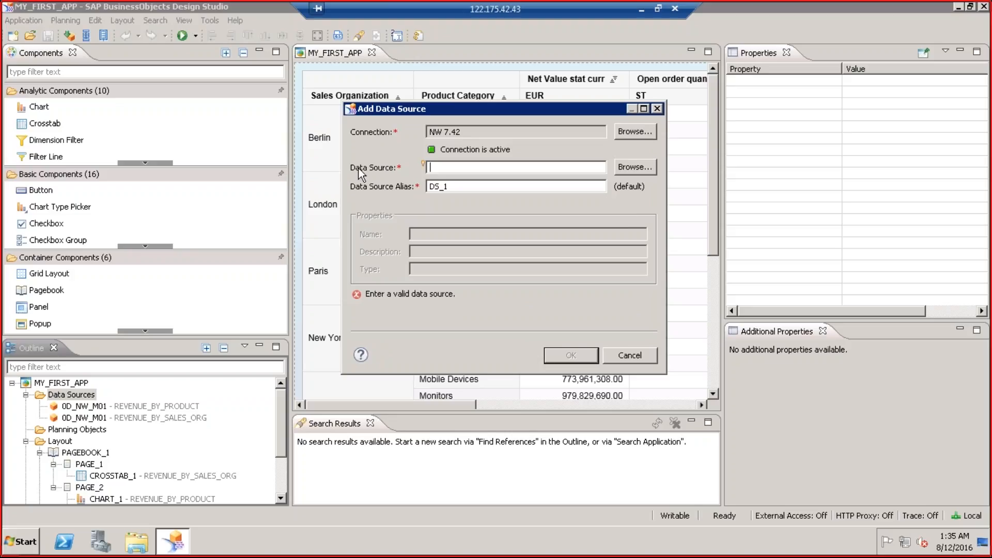
click(629, 162)
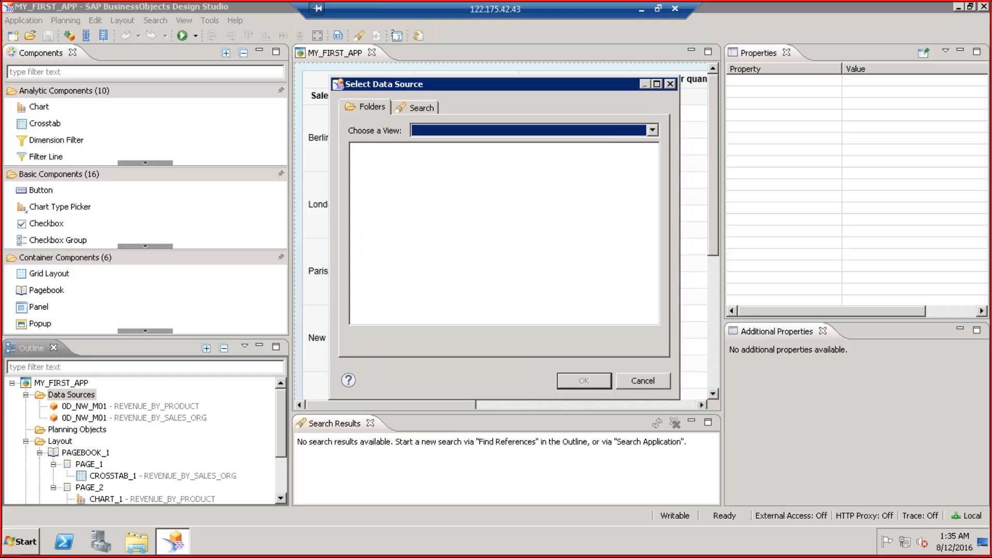
click(467, 130)
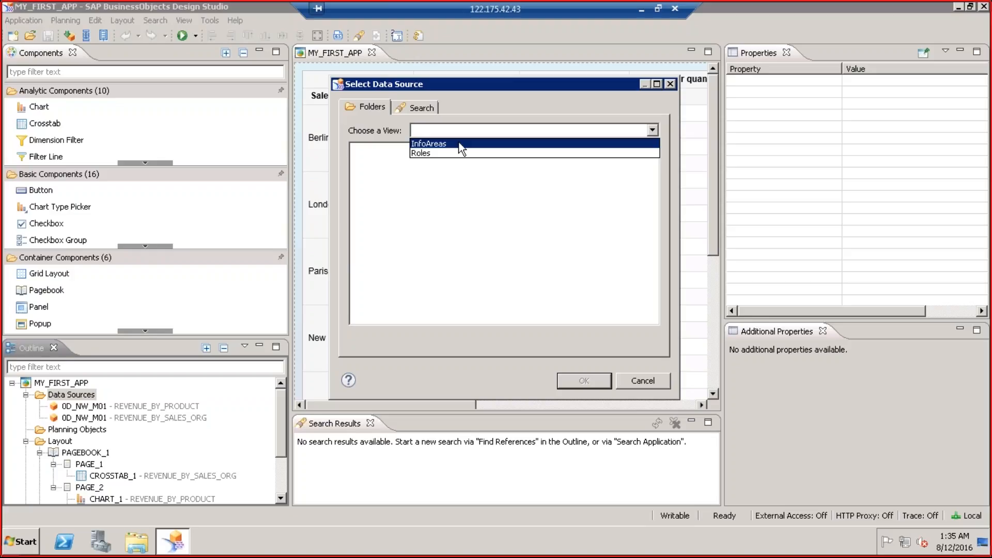
click(421, 109)
click(421, 109)
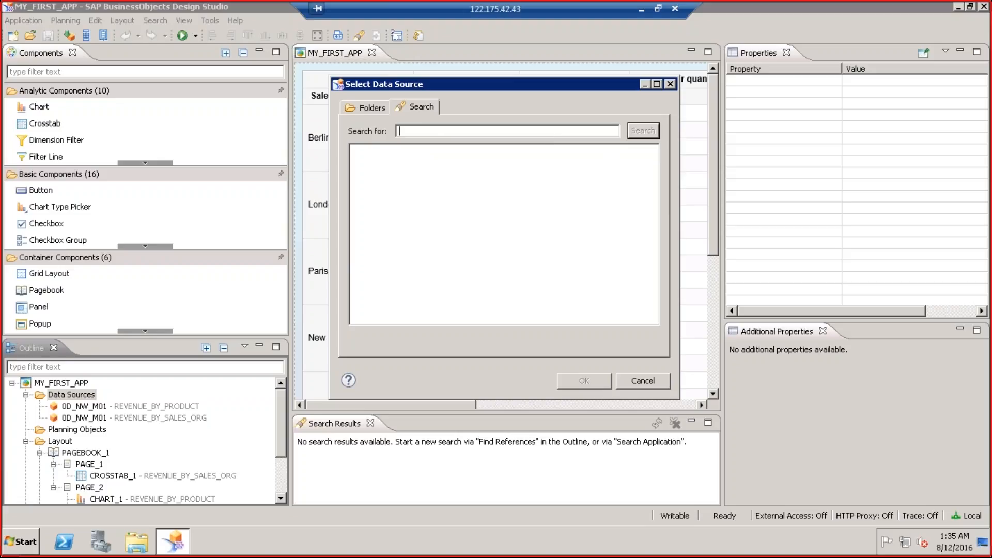
text(0D_NW_M01)
click(645, 131)
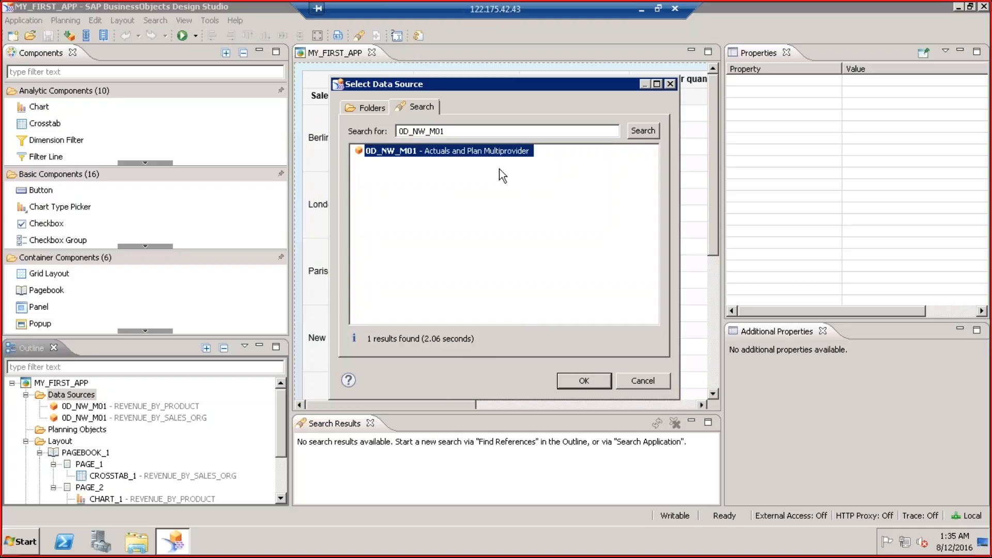
drag(464, 131, 381, 127)
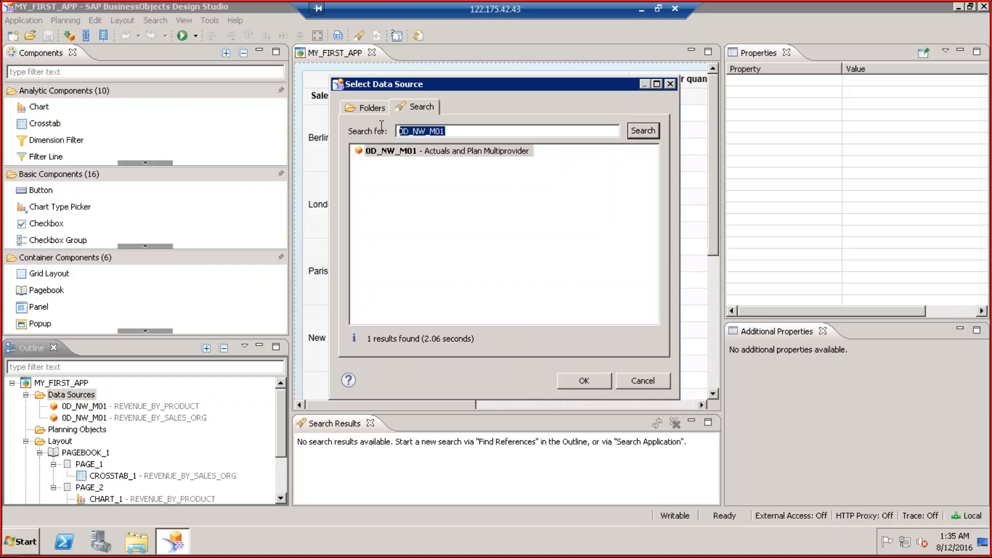
click(628, 380)
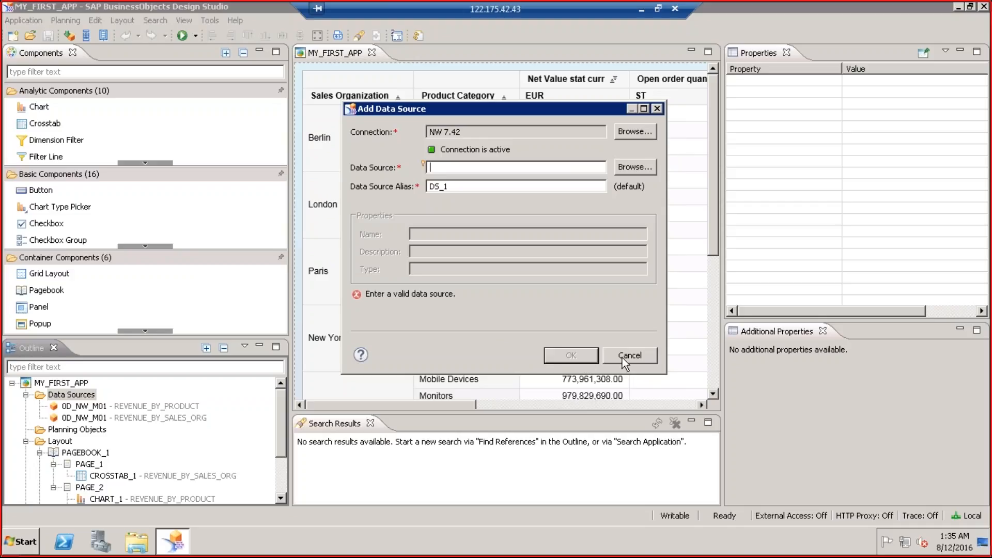
click(627, 355)
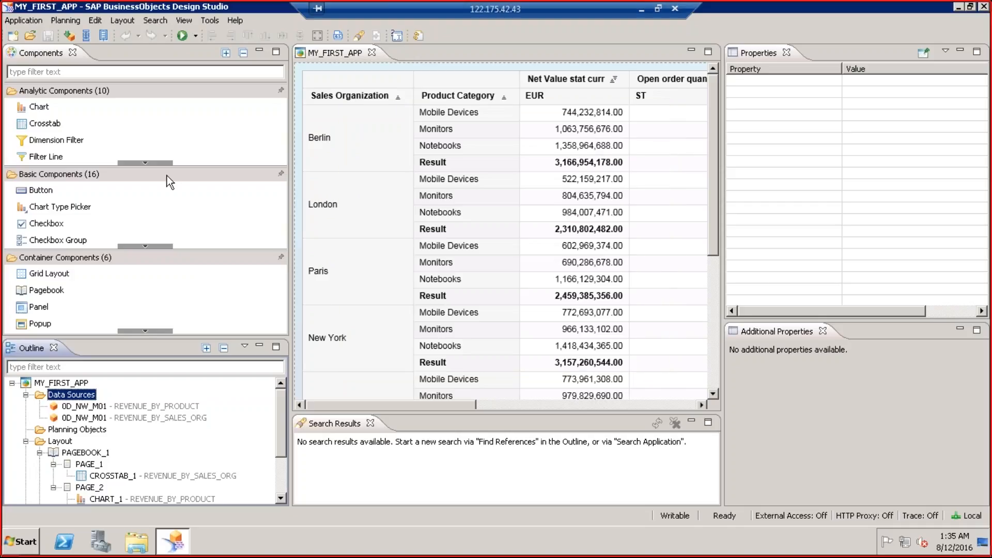
Create a new analysis application named DEMO from the Blank SAPUI5 template.
click(12, 36)
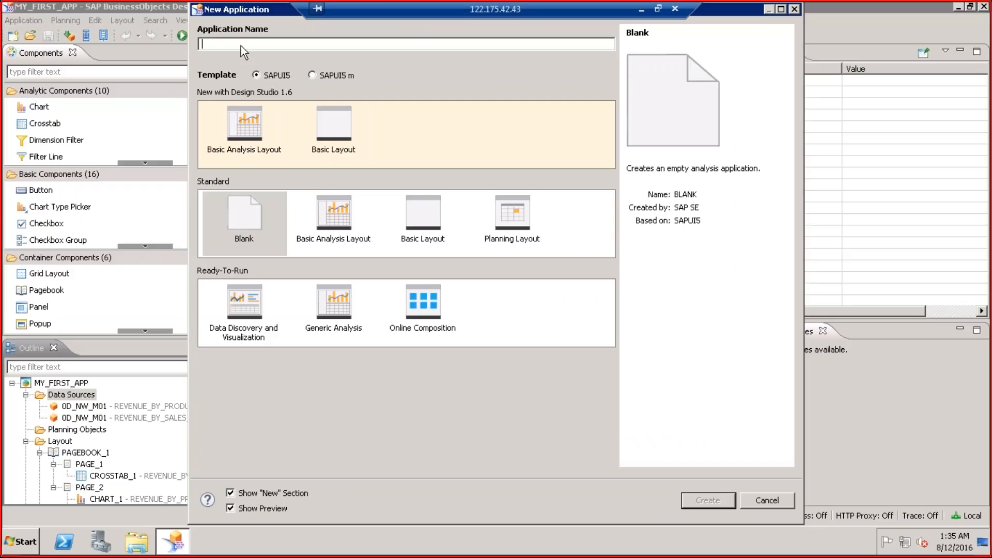
text(DEMO)
click(707, 501)
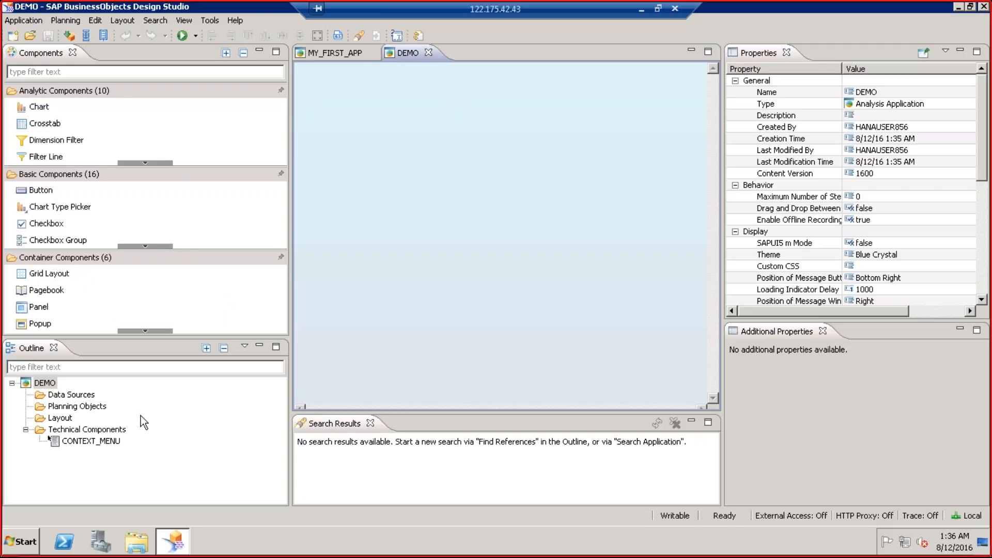
Start adding a data source to the DEMO application and choose NW 7.42 as its connection.
right_click(86, 396)
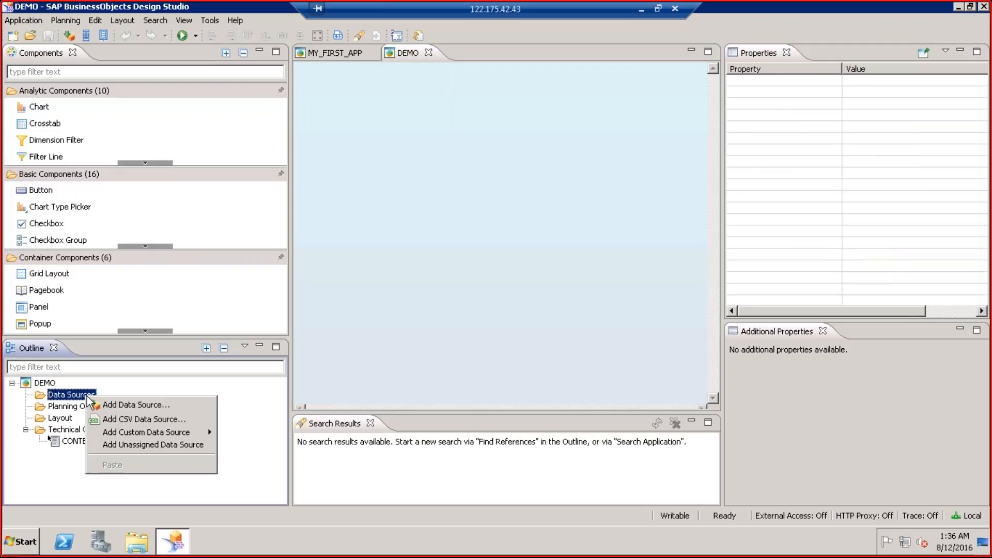
click(116, 408)
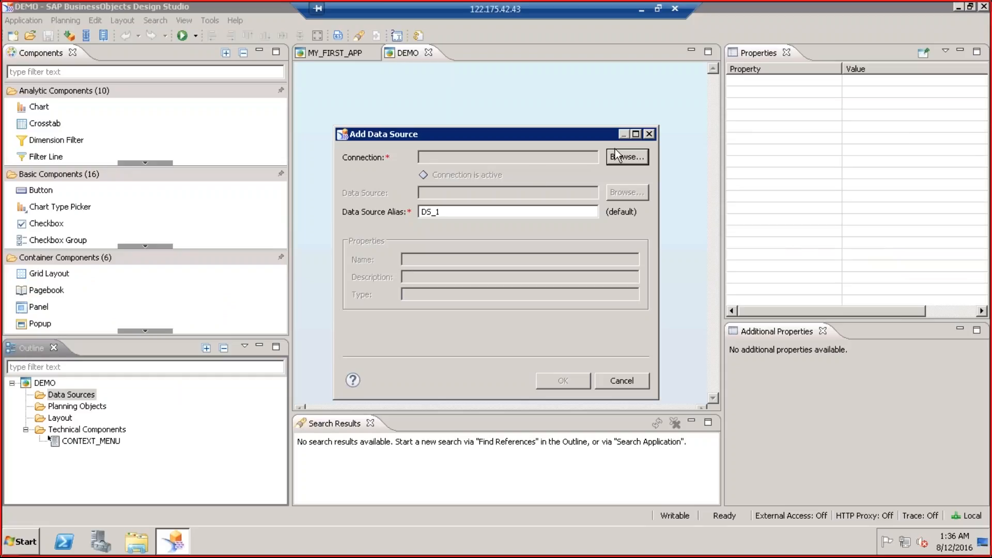
click(634, 156)
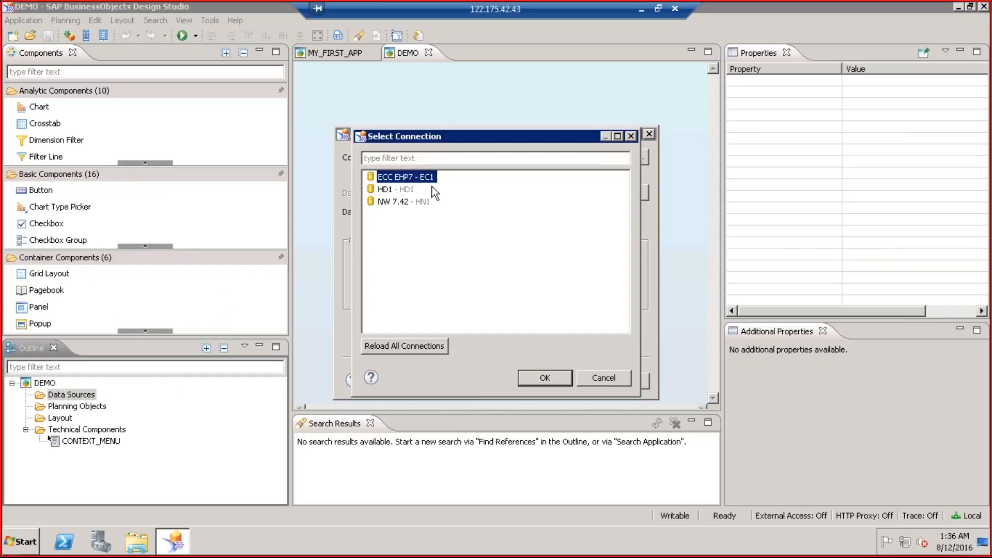
click(392, 201)
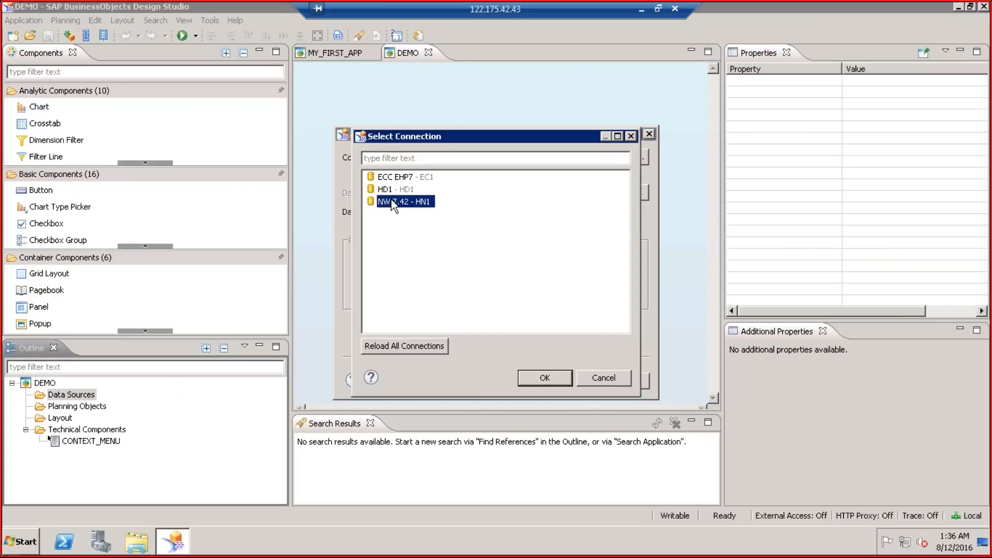
click(540, 377)
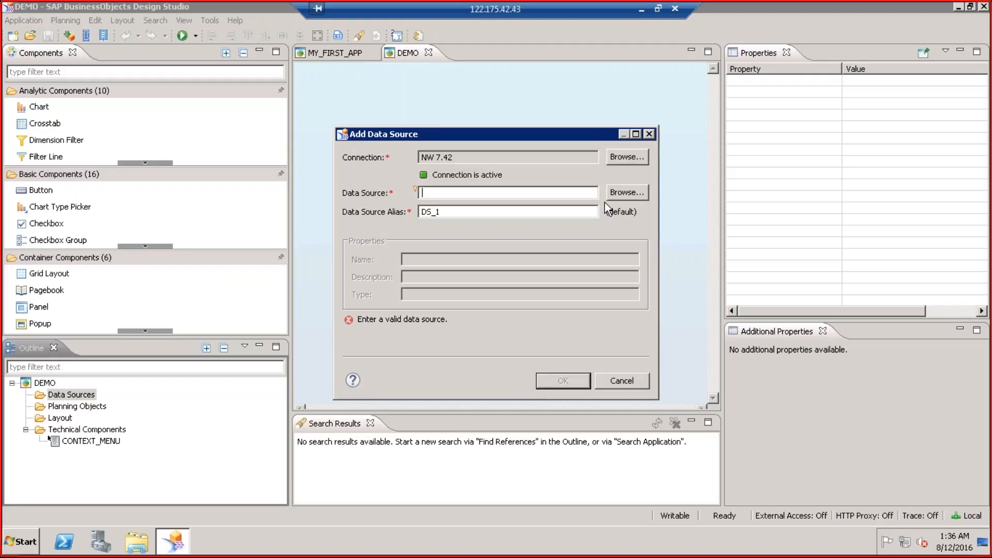
Search for the InfoProvider 0D_NW_M01 and add it as the data source with the default alias DS_1.
click(617, 193)
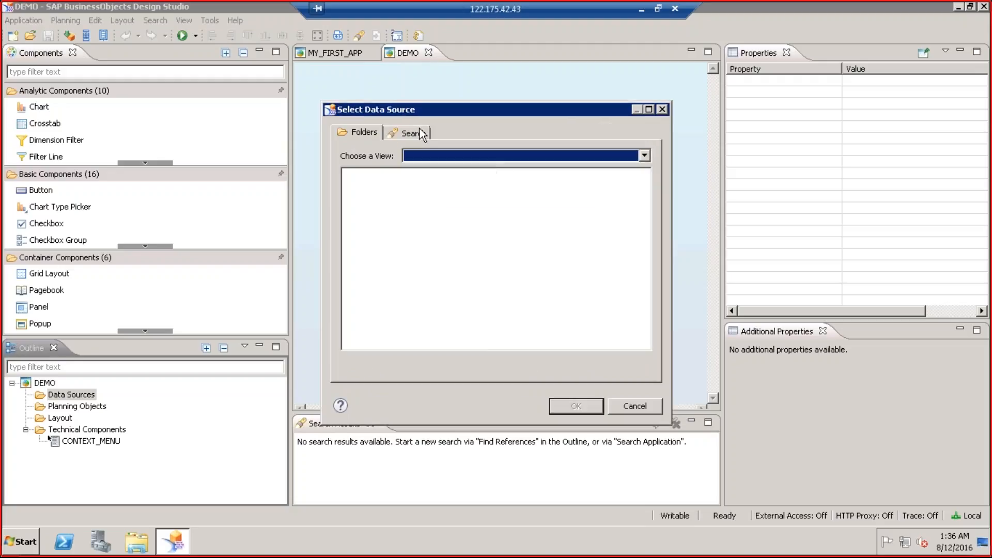
click(417, 134)
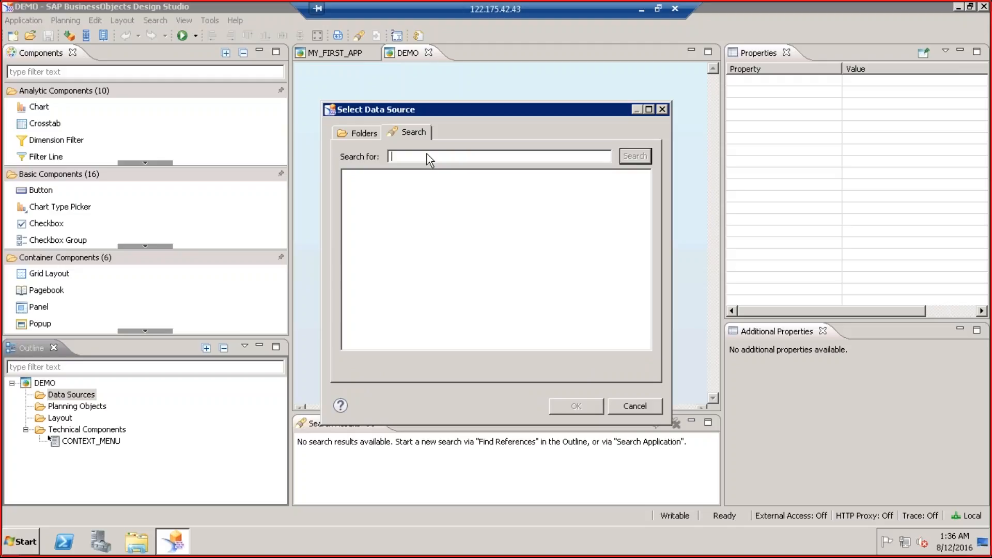
text(0D_NW_M01)
click(631, 156)
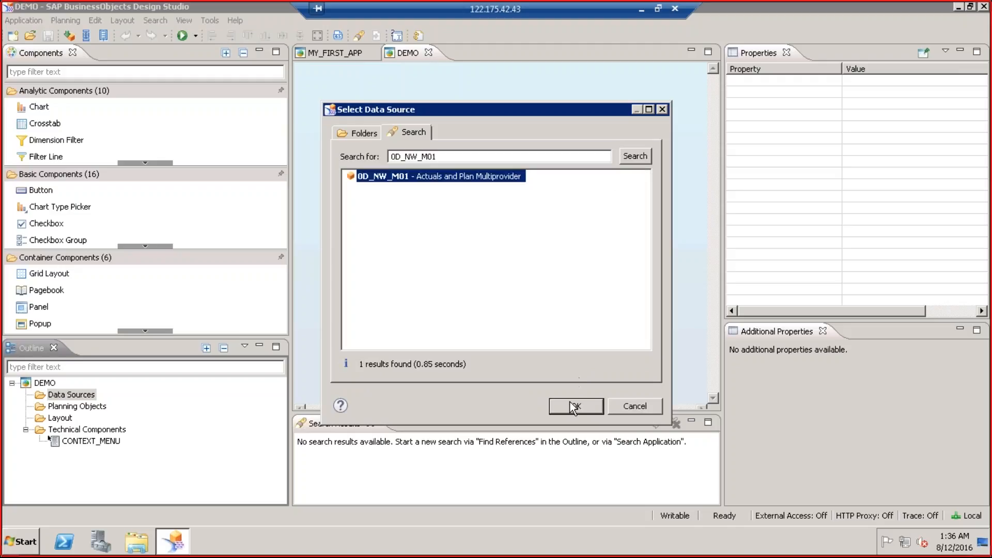
click(569, 402)
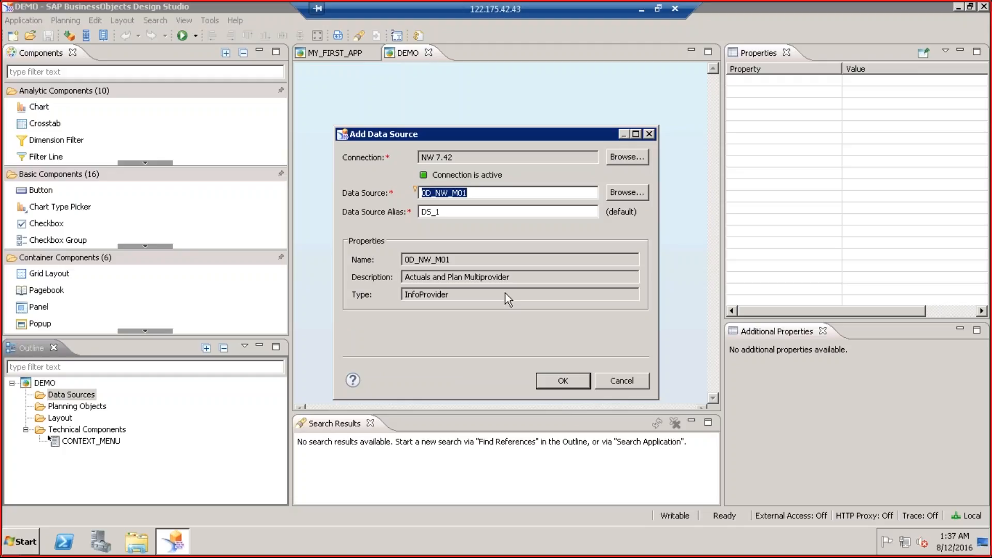
click(563, 381)
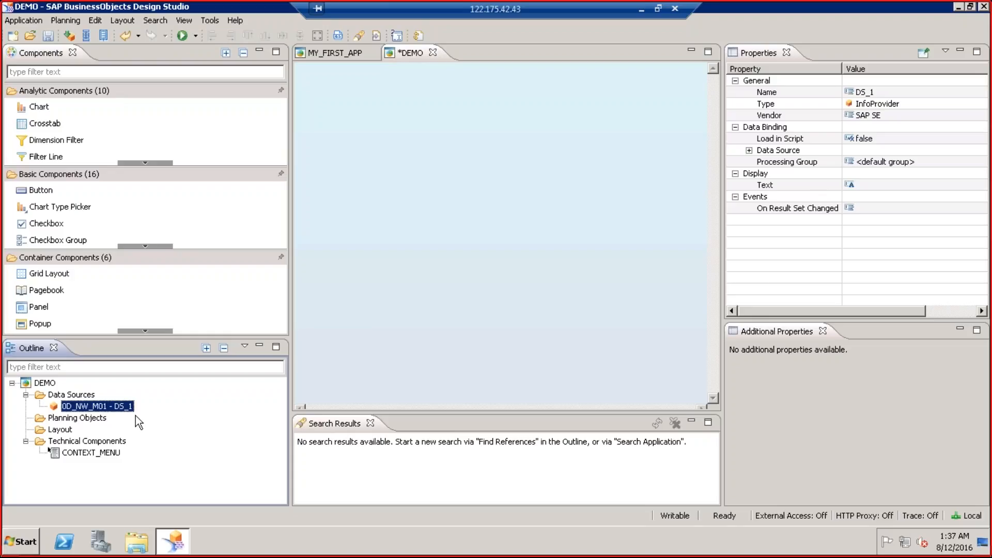
Open the initial view of data source DS_1 for editing, maximize the editor and look through the measures in the live preview.
right_click(128, 413)
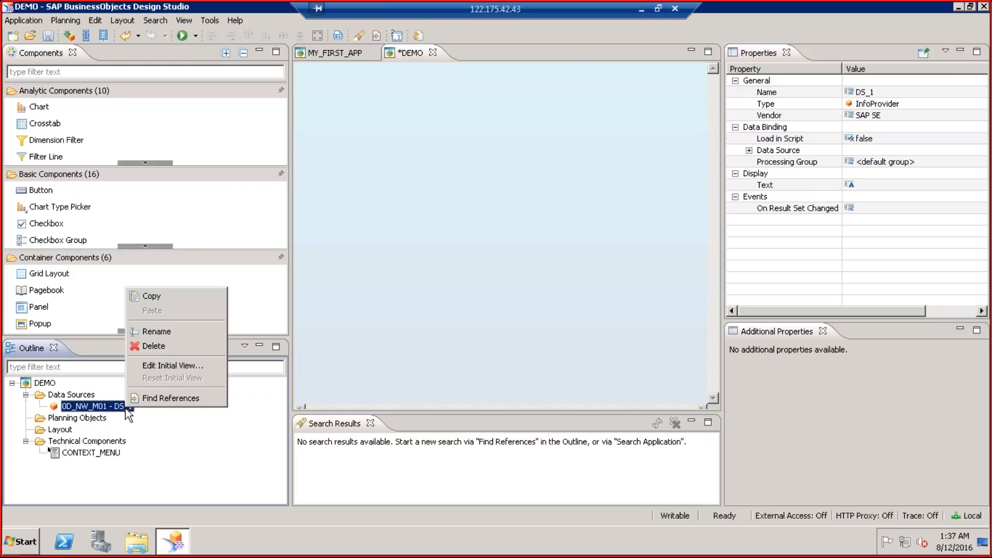
click(198, 367)
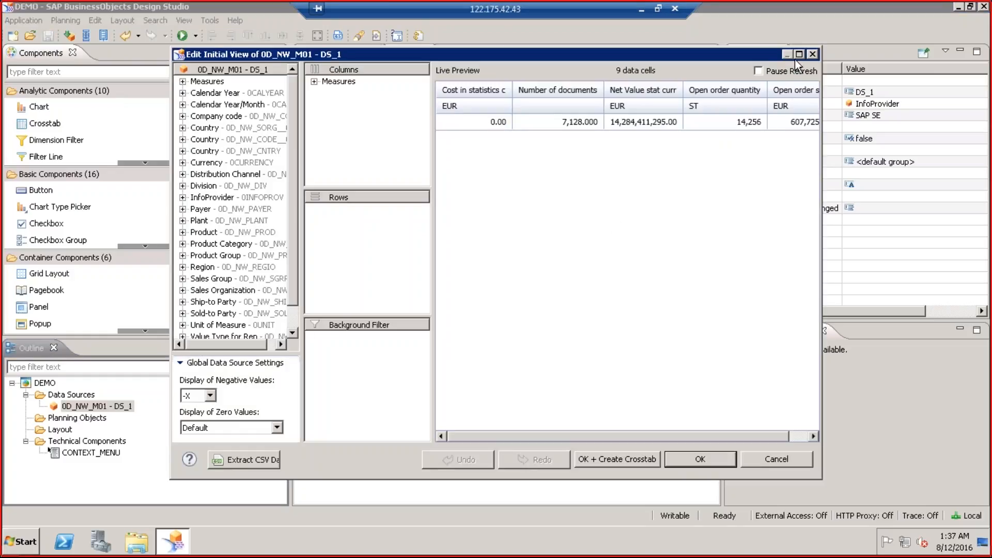
click(799, 55)
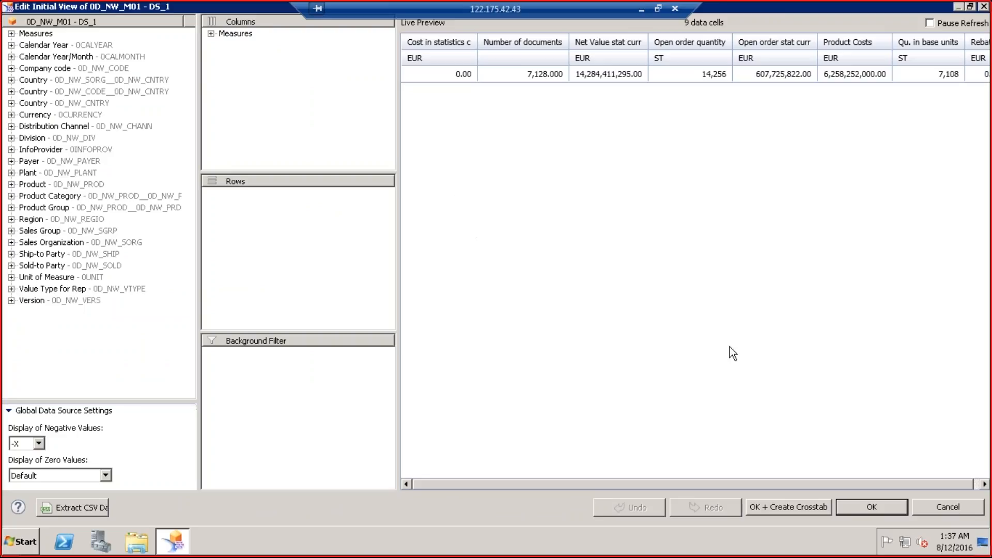
drag(757, 486, 815, 423)
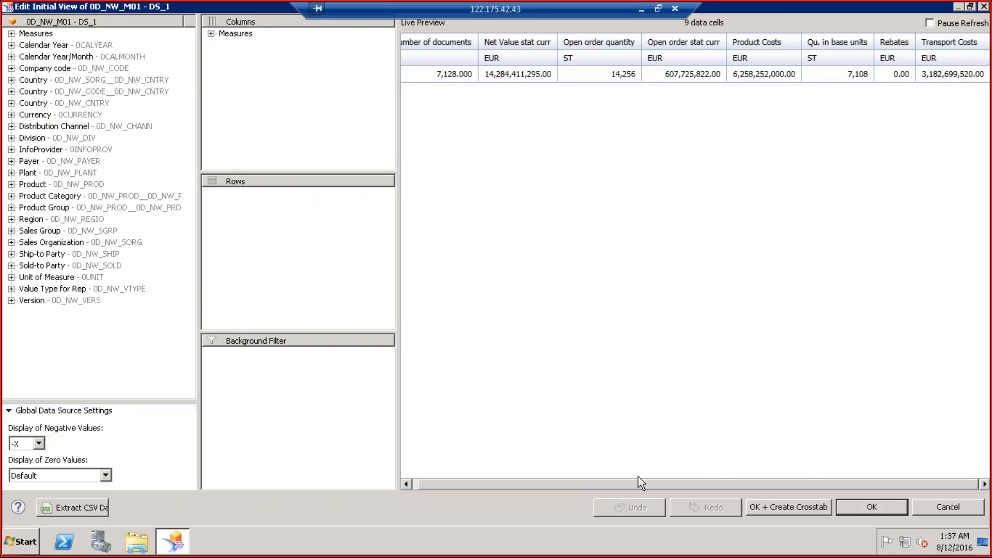
drag(627, 484, 395, 466)
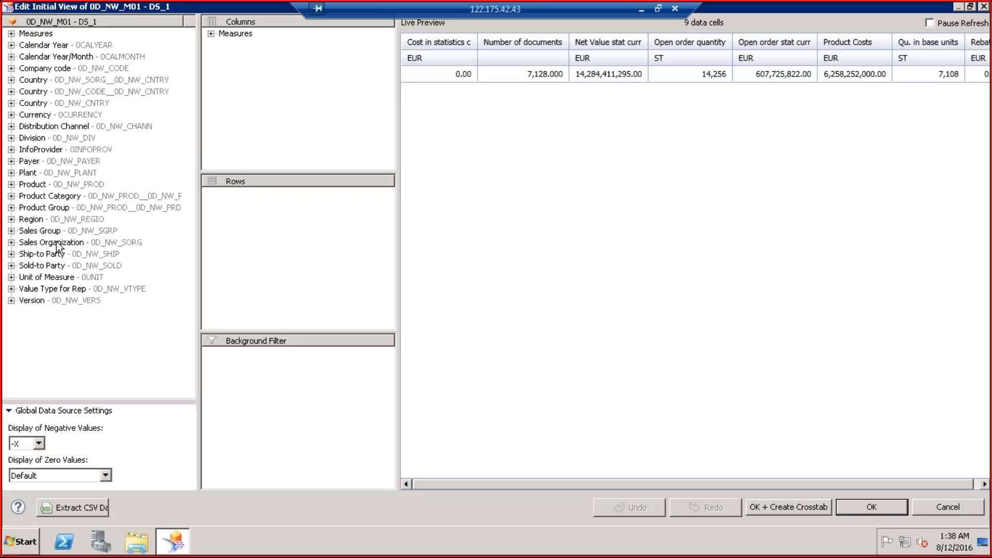
Add the Sales Organization dimension to the rows of the initial view and expand it to show its member selection.
drag(60, 243, 243, 219)
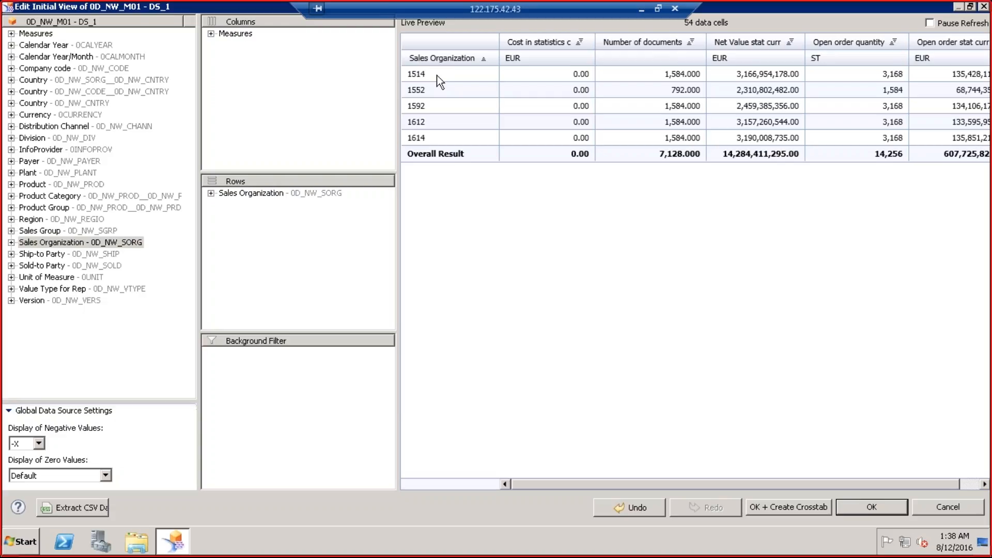
click(212, 194)
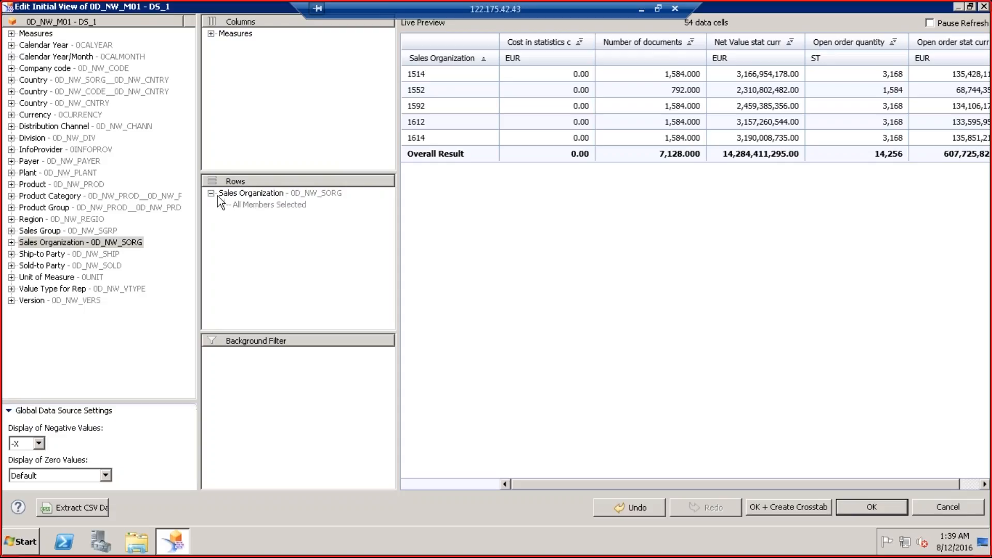
click(263, 206)
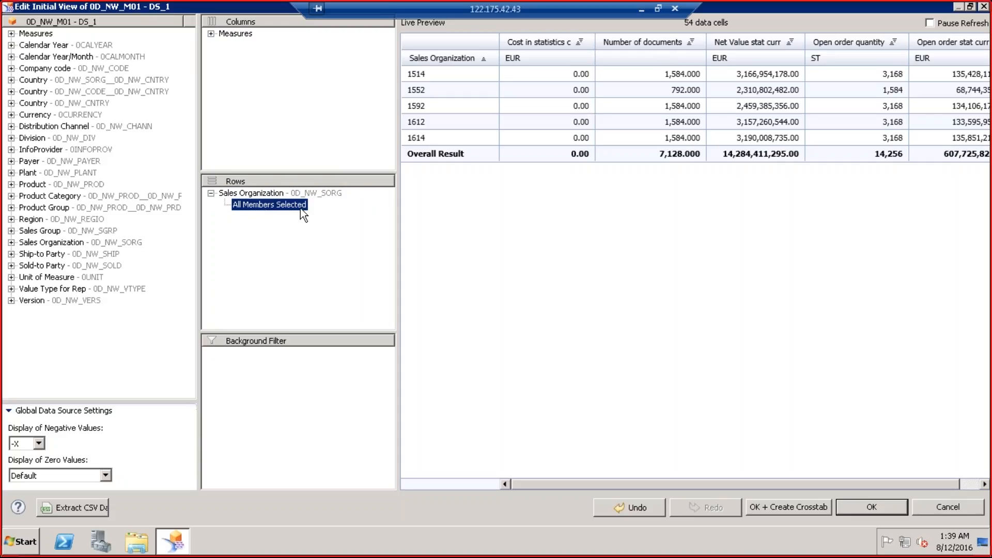
Set the member display of the Sales Organization row dimension to Text.
right_click(278, 194)
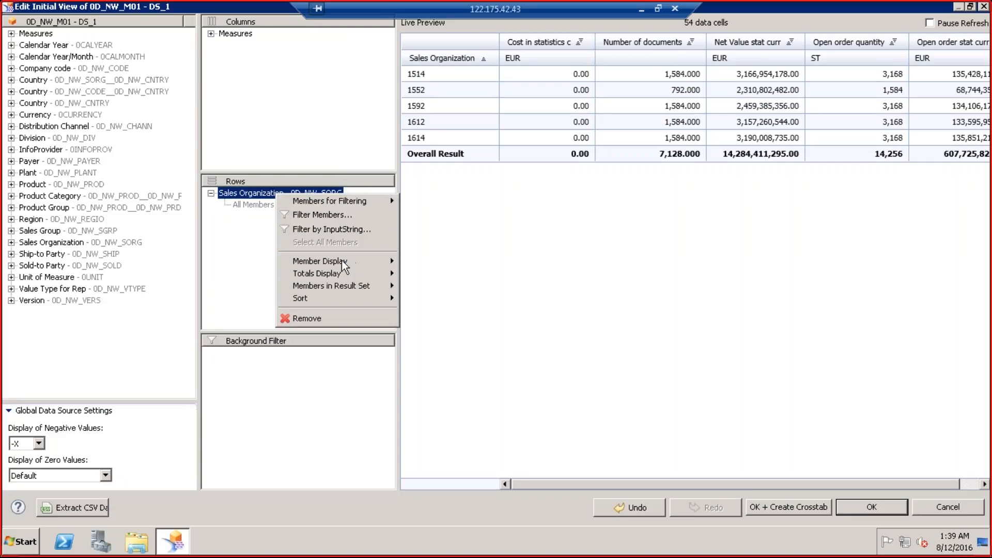
mouse_move(346, 262)
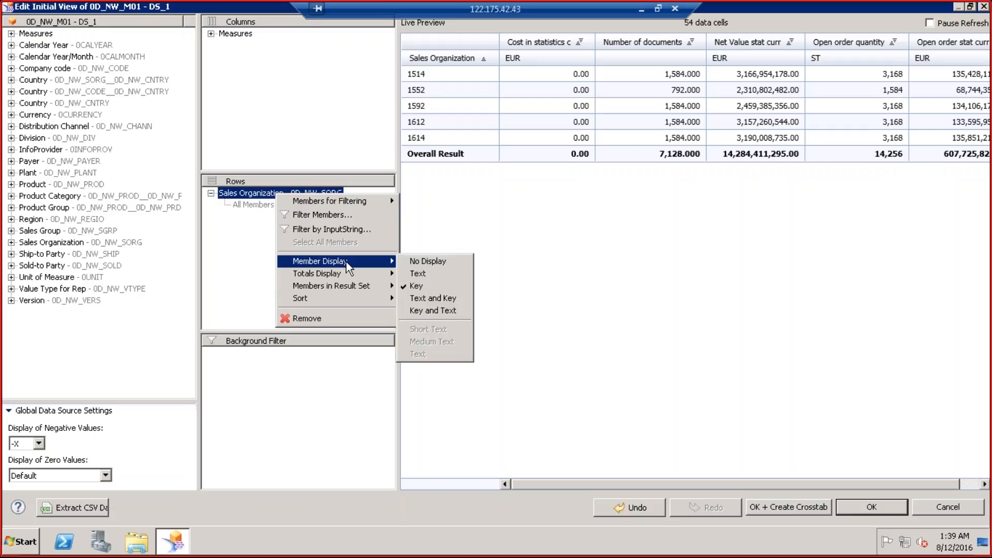
click(434, 274)
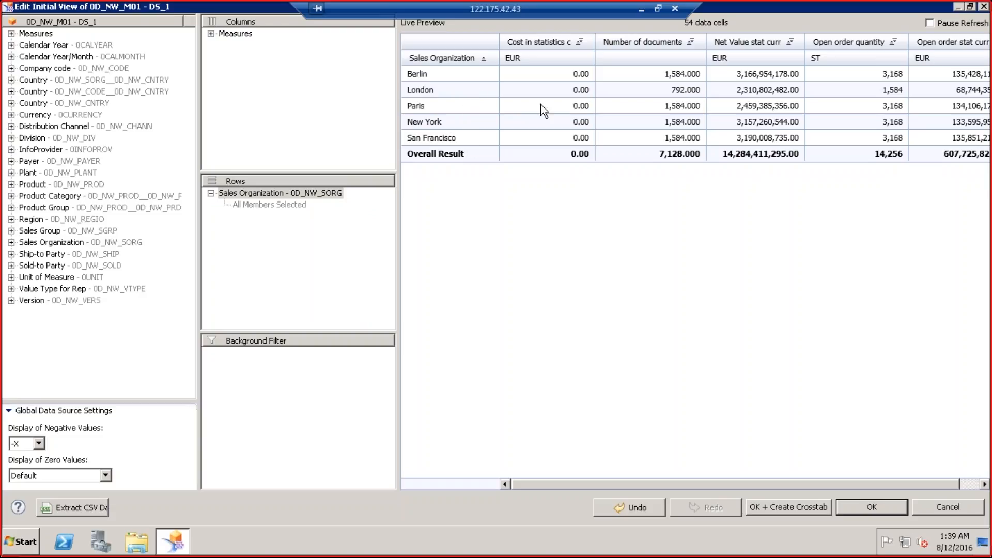
Expand the measures in the columns and remove Cost in statistics c and Number of documents from the initial view.
click(211, 34)
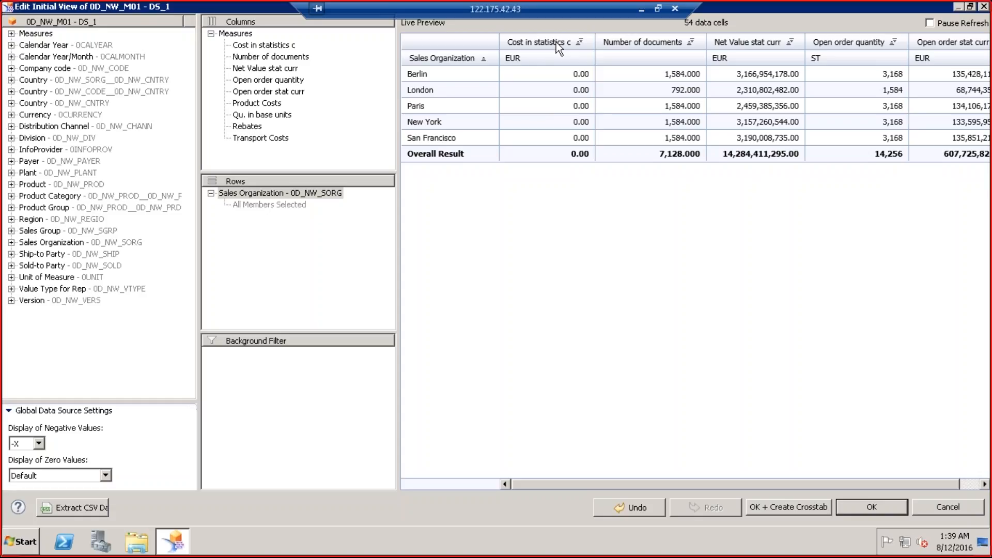
click(261, 45)
right_click(261, 45)
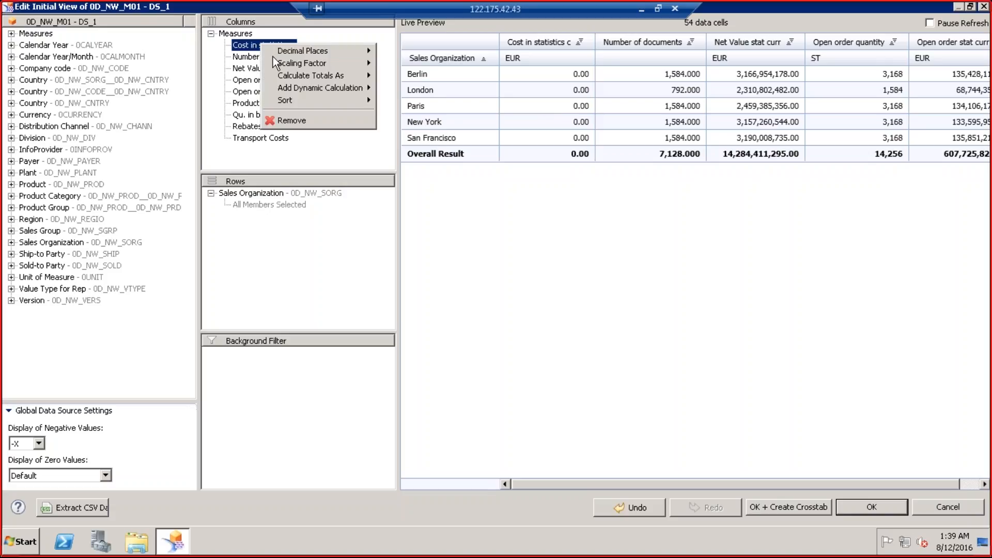
click(289, 121)
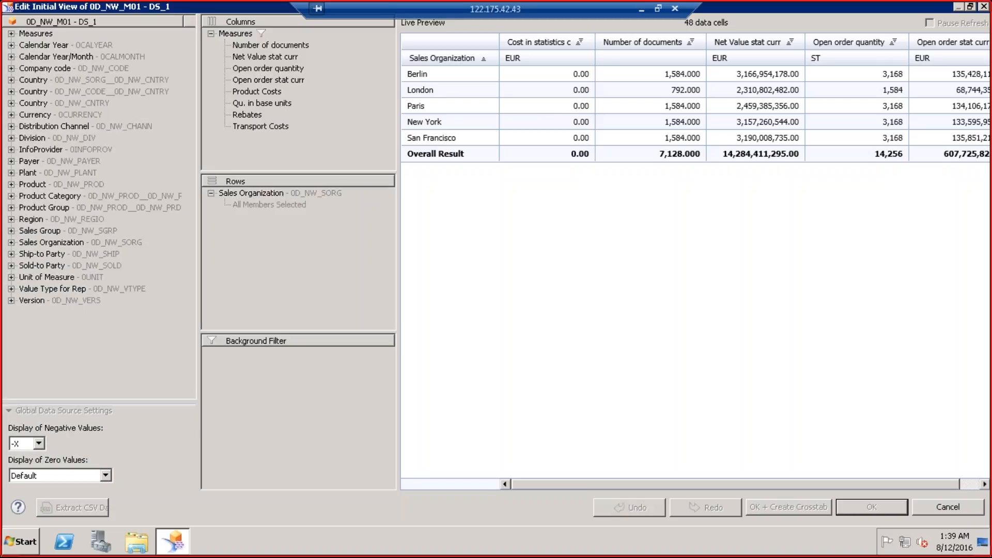
click(268, 46)
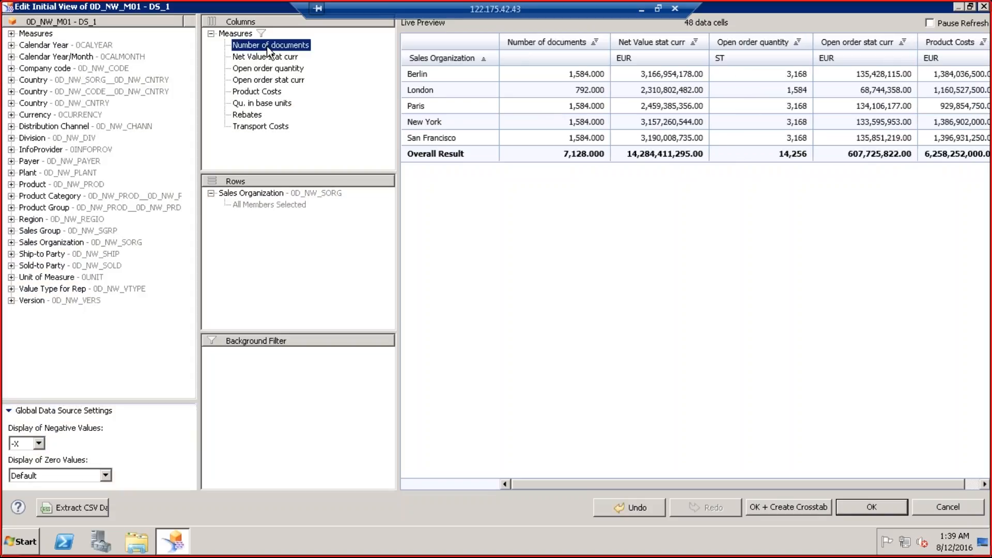
right_click(267, 49)
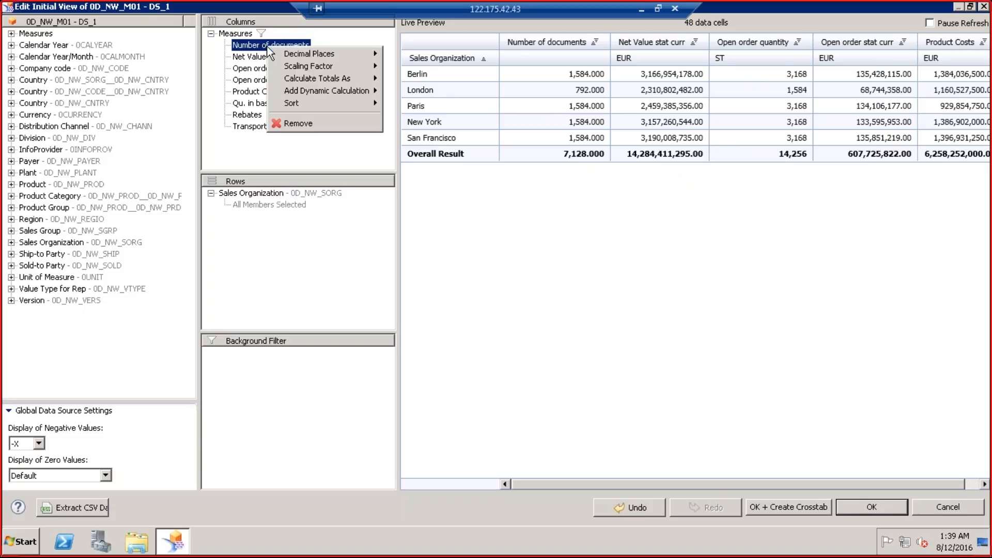
click(298, 124)
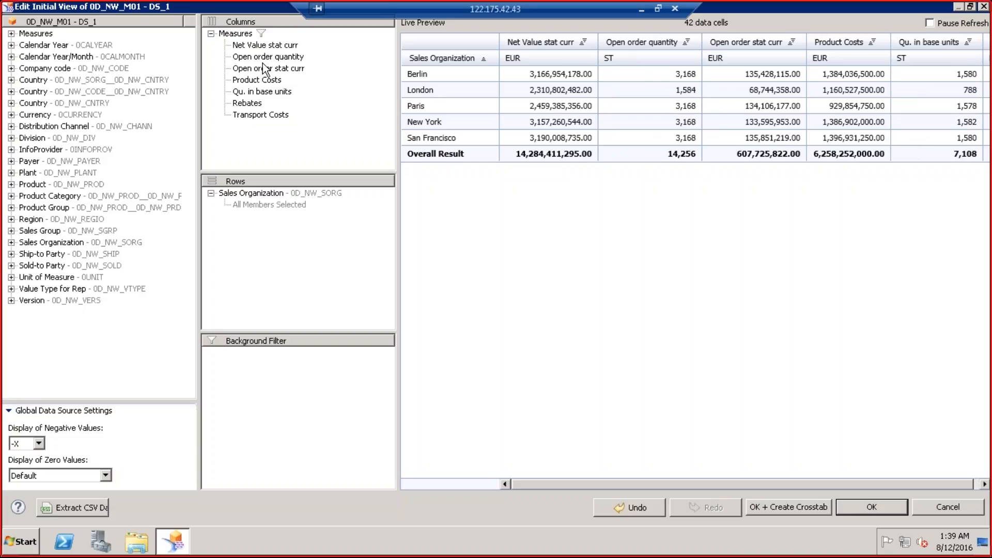
Remove all measures from Open order quantity through Transport Costs, keeping only Net Value stat curr in the columns.
click(264, 60)
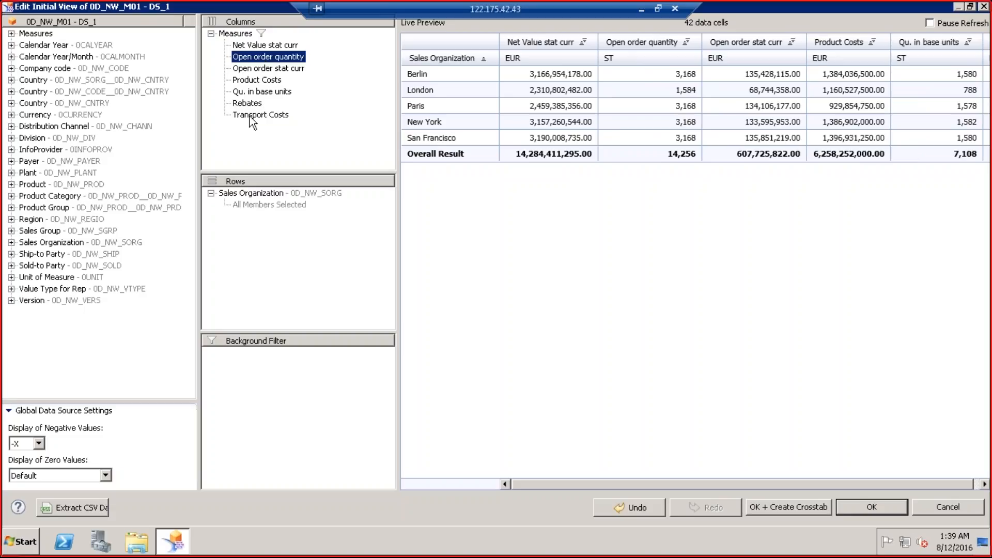
click(252, 120)
shift+click(249, 58)
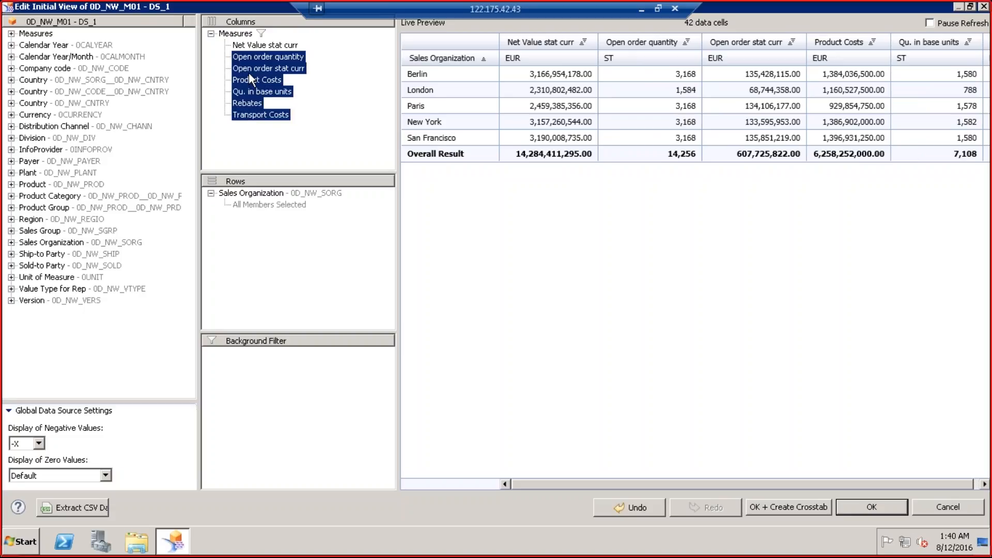
right_click(249, 73)
click(271, 84)
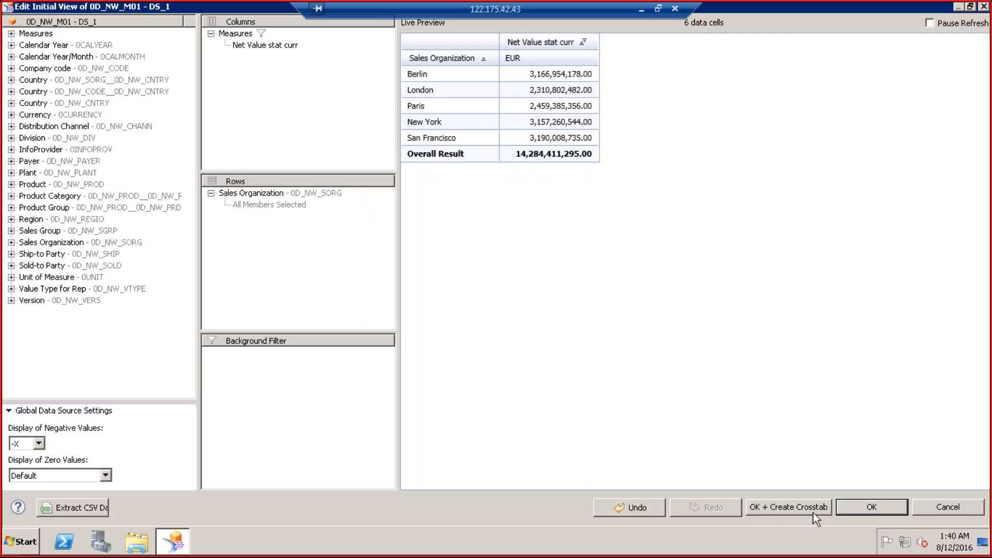
Confirm the initial view with a crosstab created from it, and delete that crosstab from the layout.
click(781, 510)
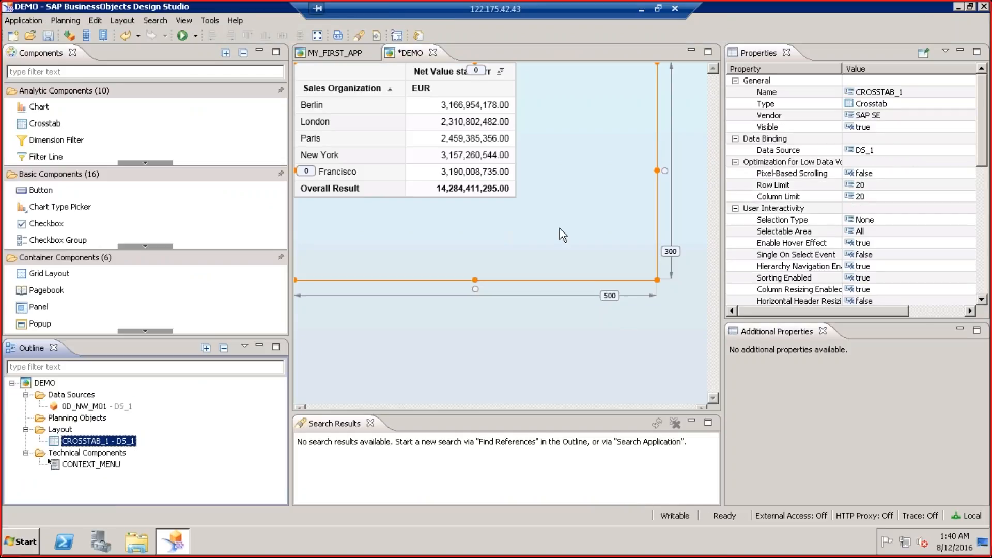
click(456, 5)
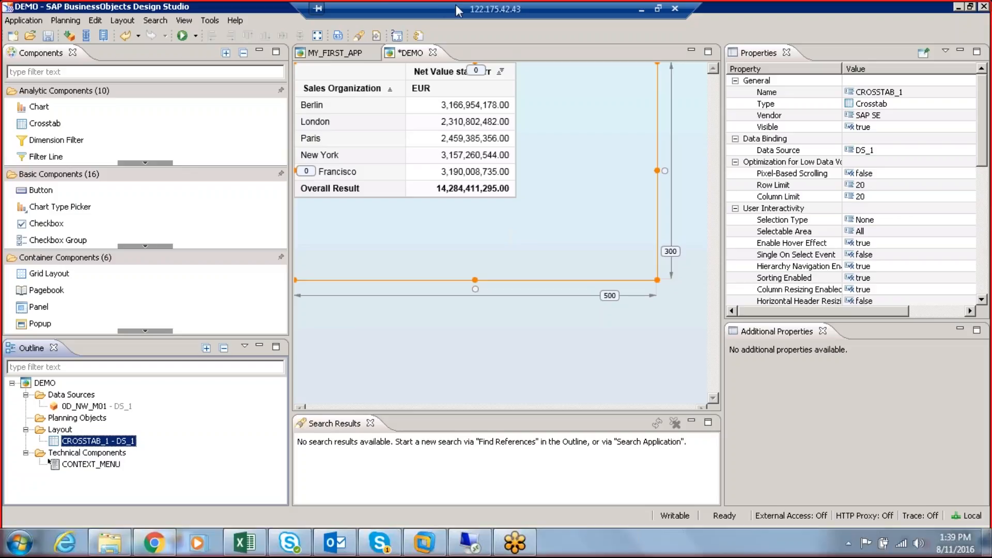
click(565, 170)
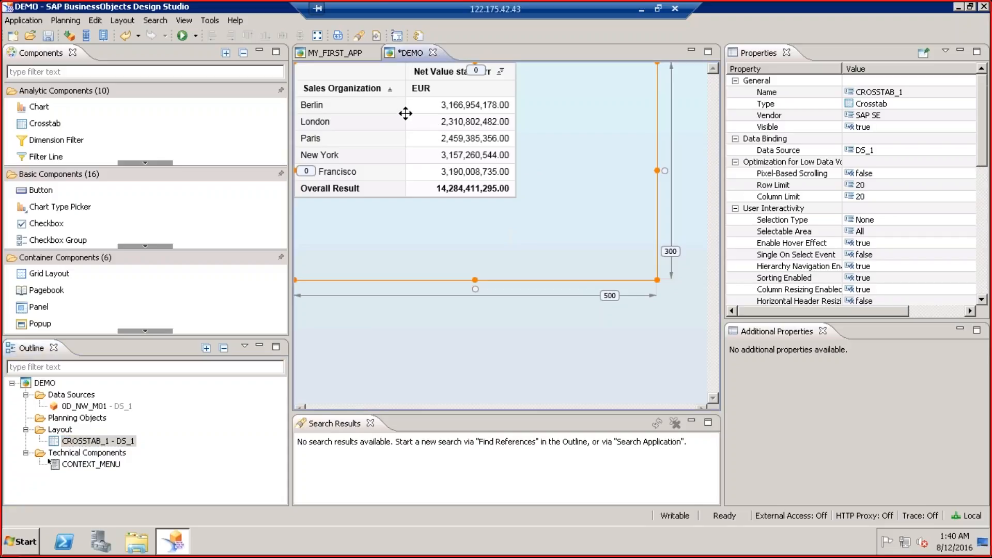
key(Delete)
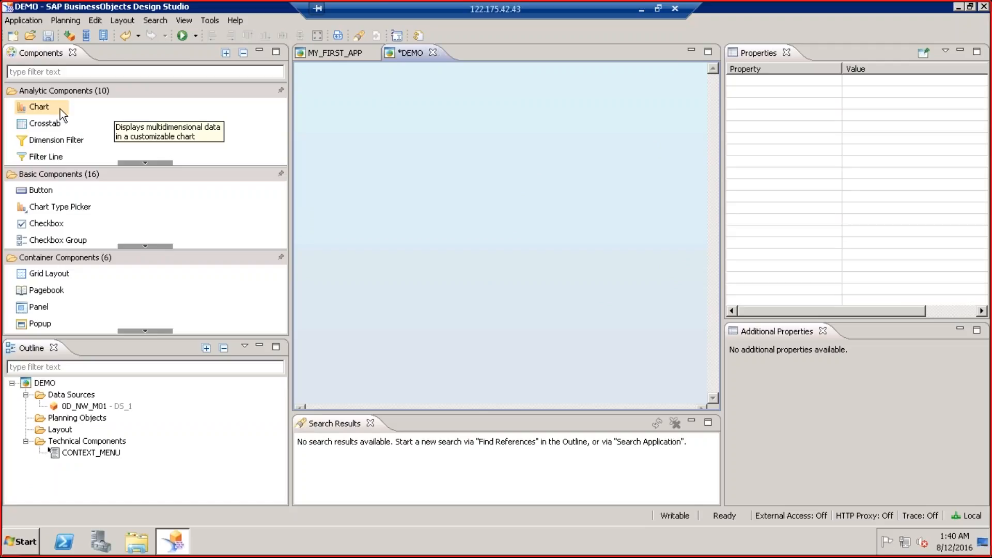
Add a Chart component about 81 px from the left and 62 px from the top margin, and assign data source DS_1 to it.
drag(60, 108, 354, 111)
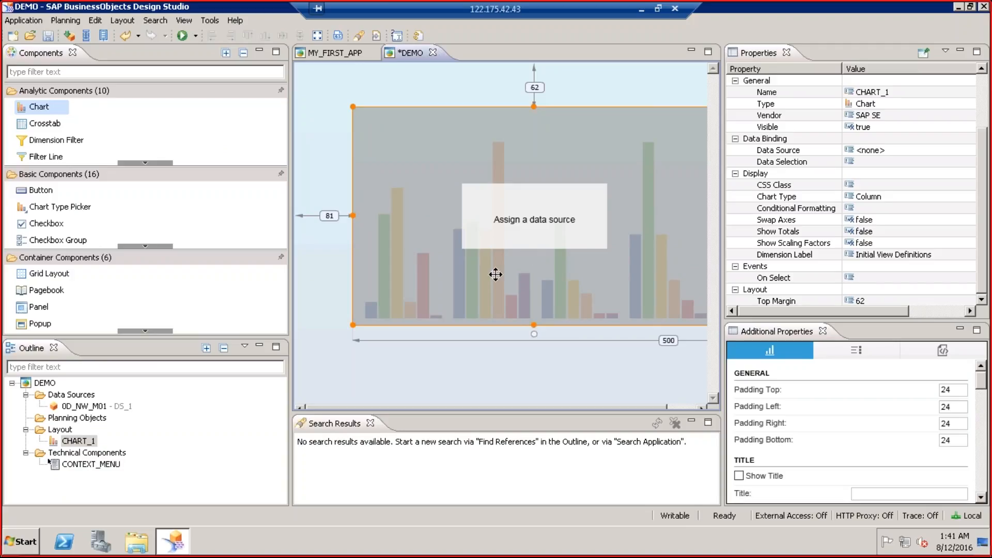
click(89, 407)
drag(89, 411, 378, 276)
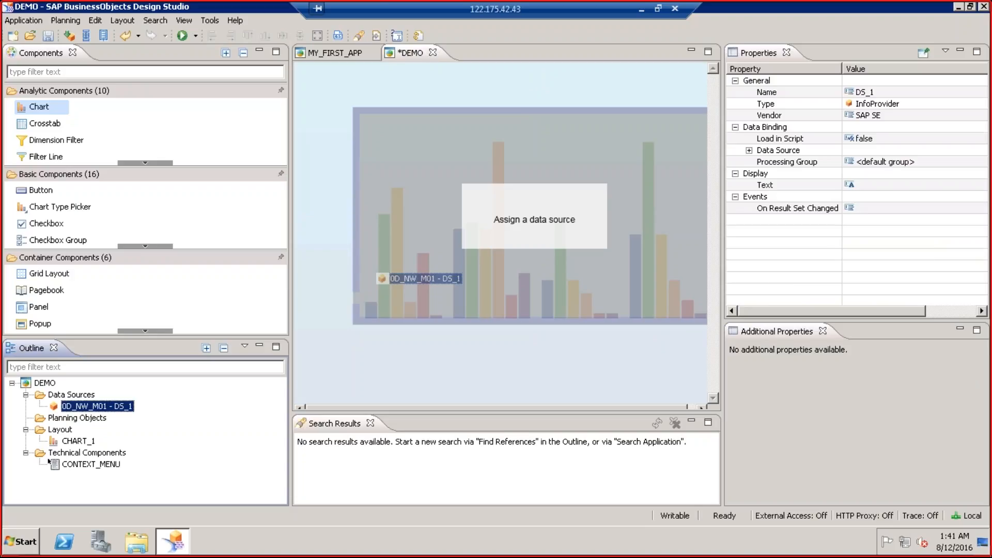
drag(379, 276, 510, 231)
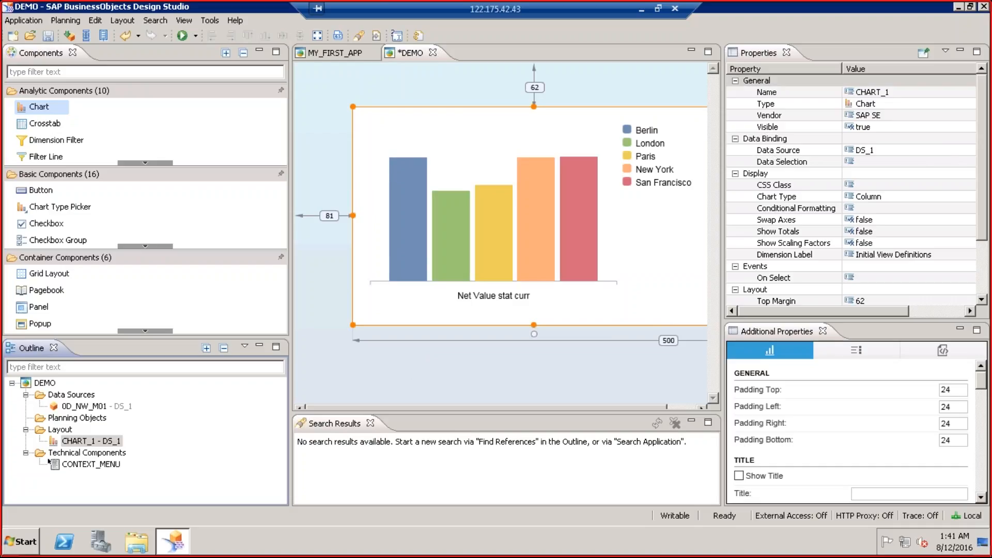
Undo the chart's data source assignment and bind the chart to DS_1 through its Data Source property instead.
click(783, 150)
key(ctrl+z)
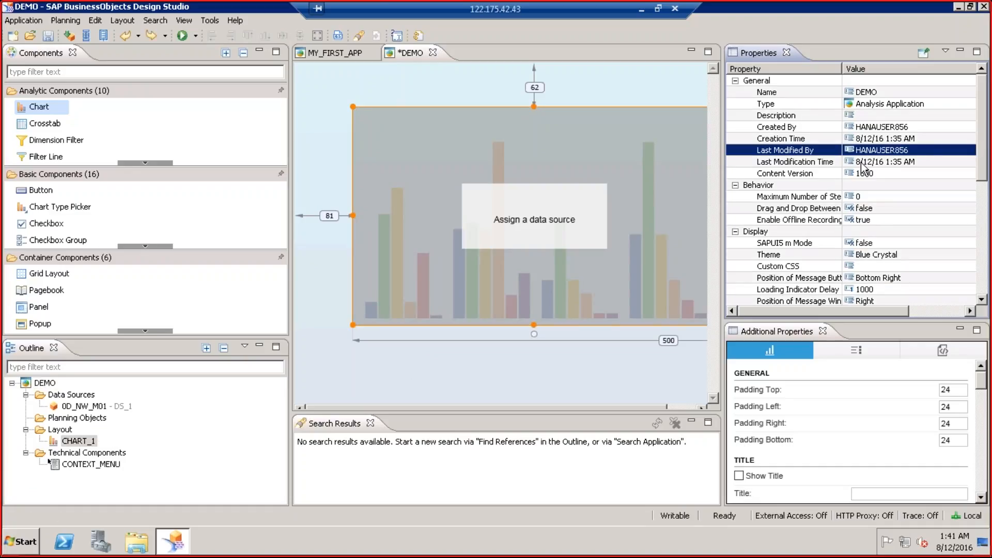
drag(569, 153, 570, 151)
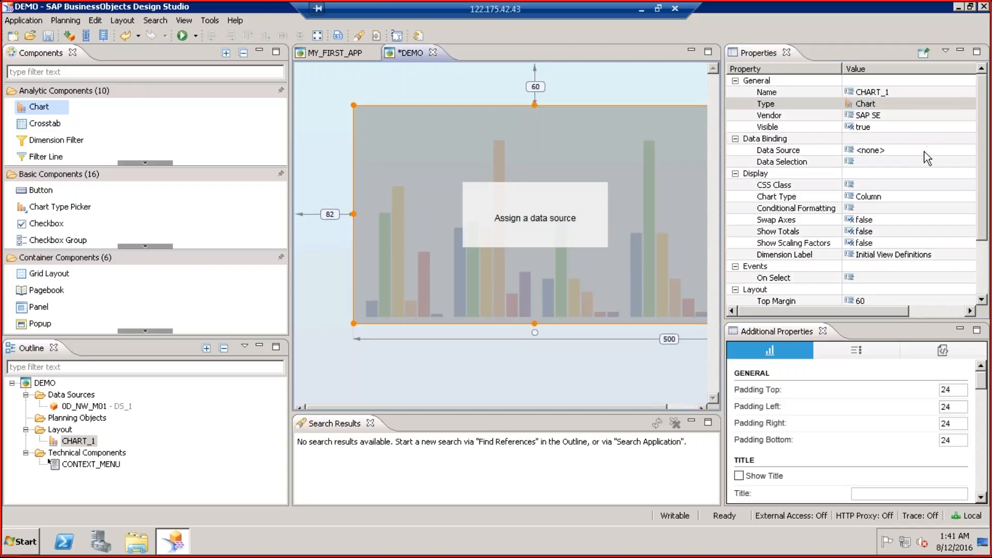
click(927, 149)
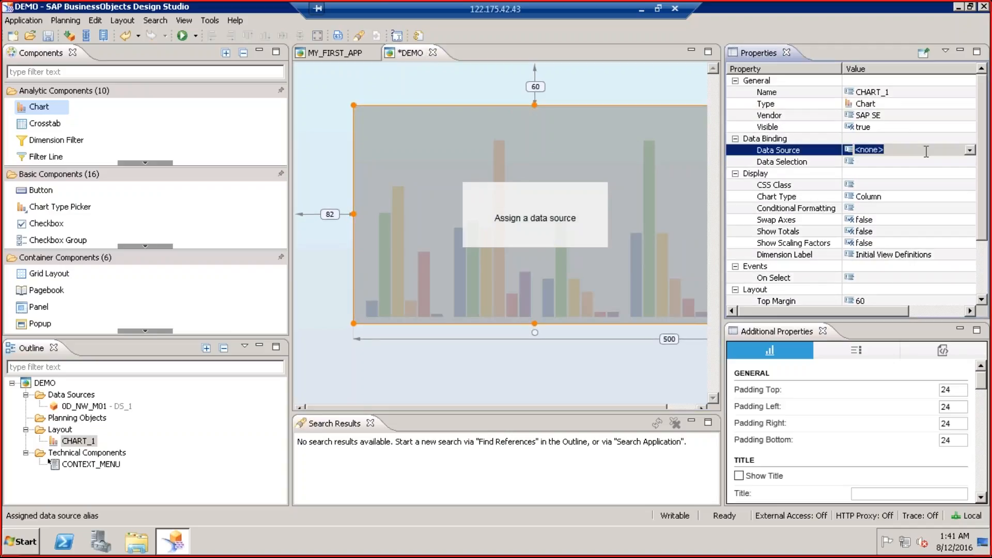
click(969, 149)
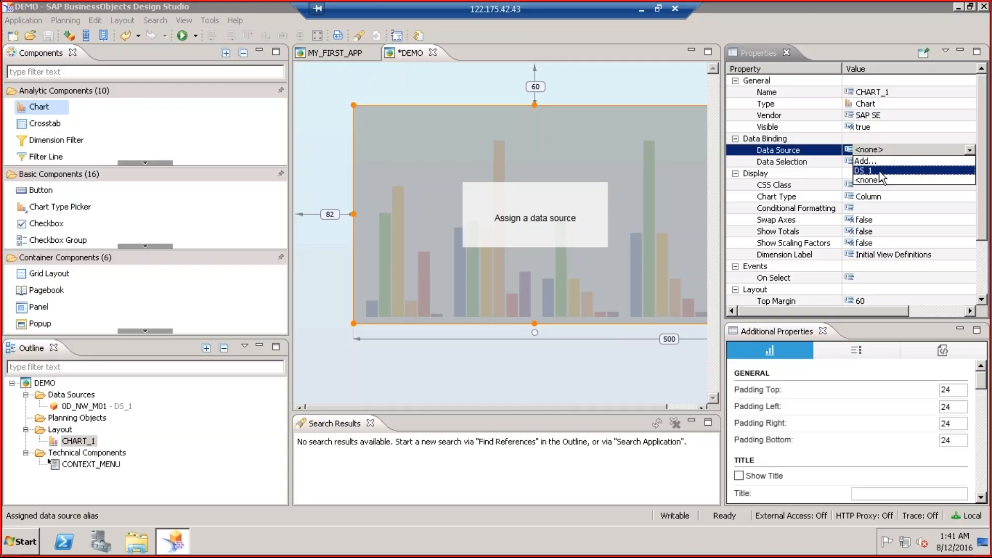
click(874, 170)
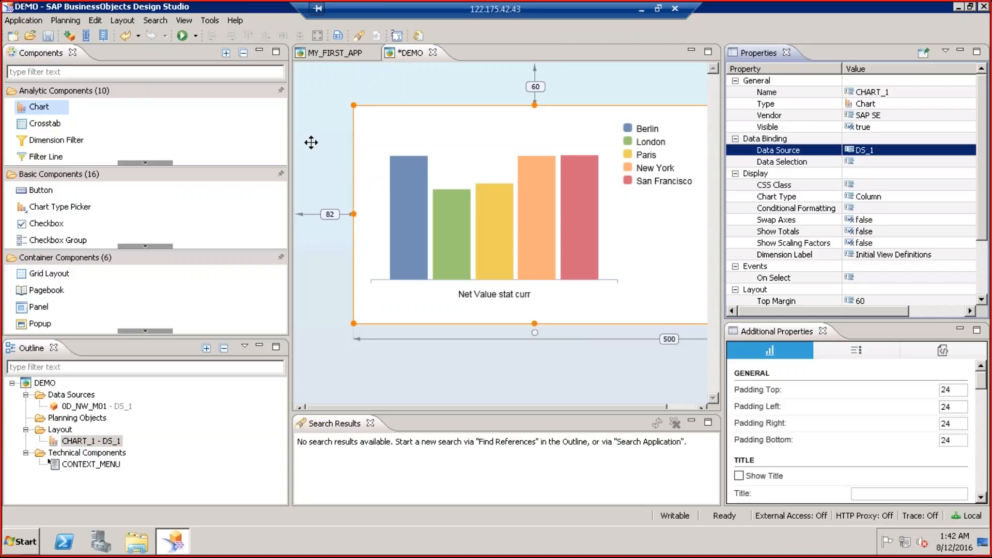
Run the DEMO application in the browser, examine the chart's tooltips and the selection of New York, Berlin and San Francisco, and close the browser.
click(181, 34)
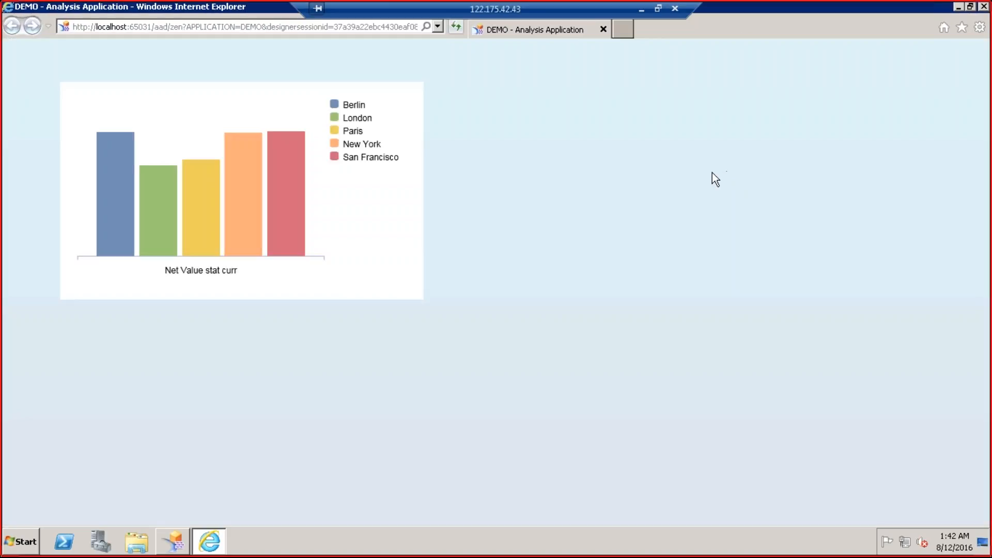
click(356, 104)
mouse_move(162, 231)
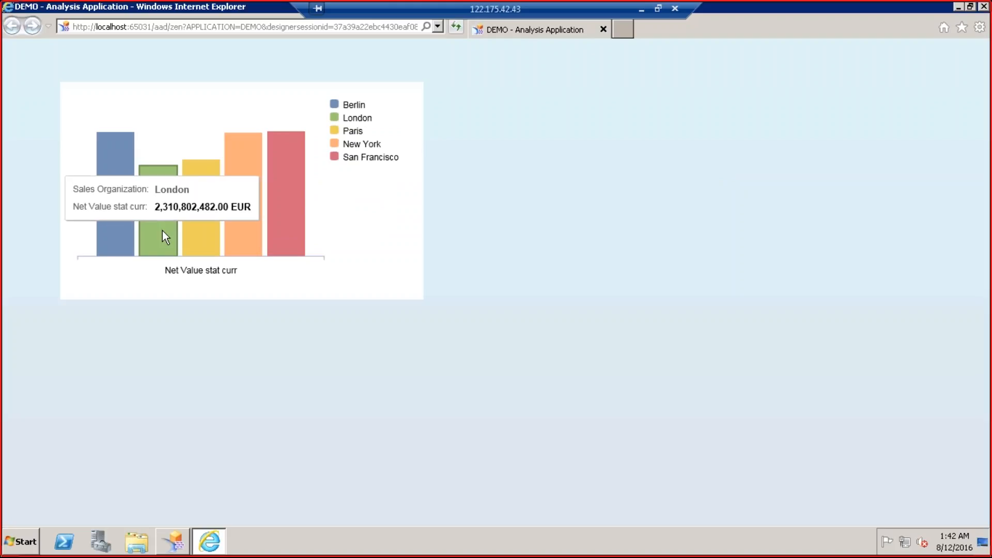
click(249, 240)
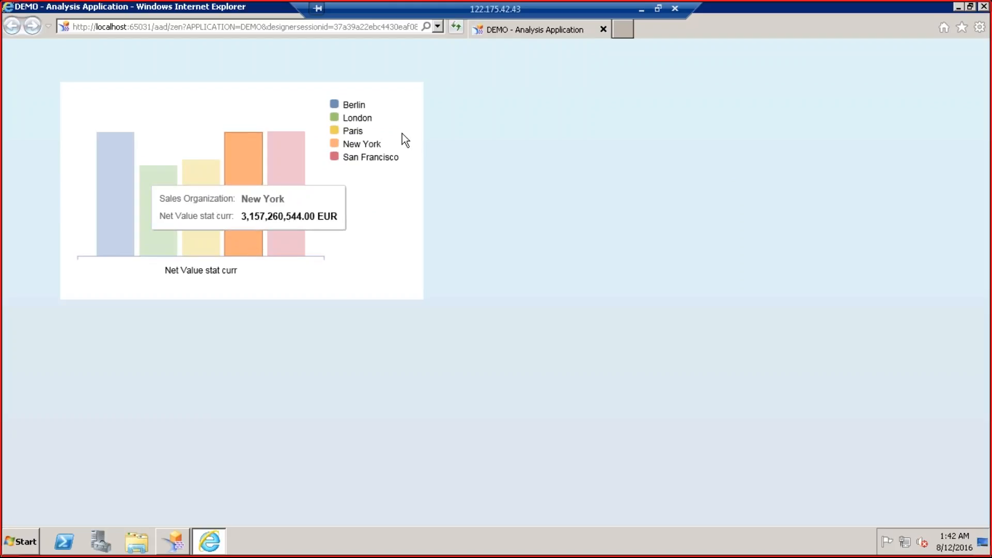
click(356, 108)
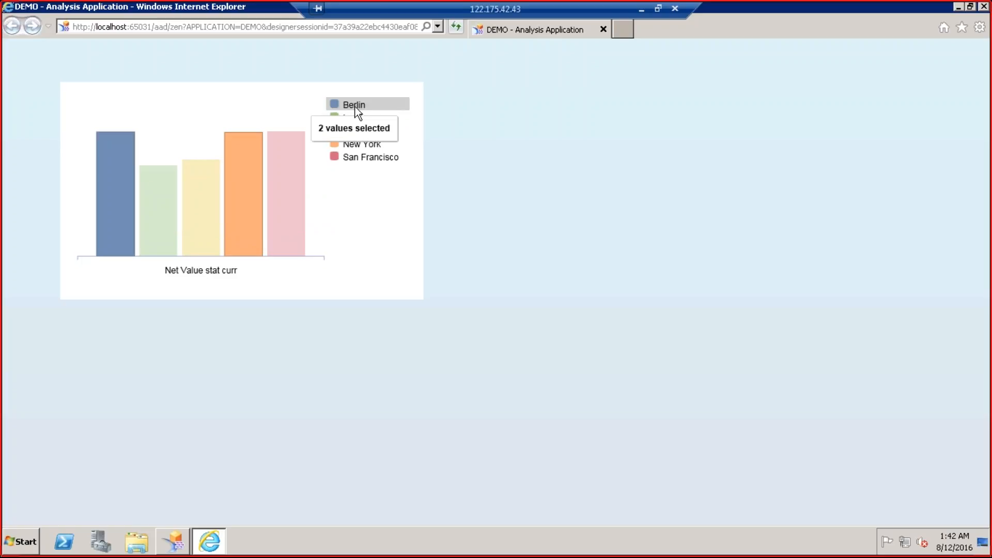
click(345, 157)
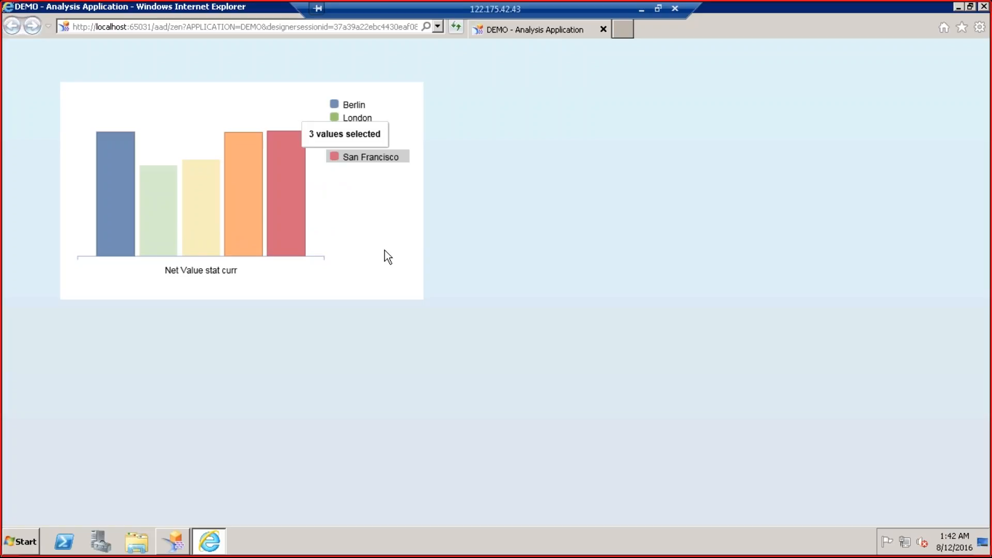
mouse_move(299, 215)
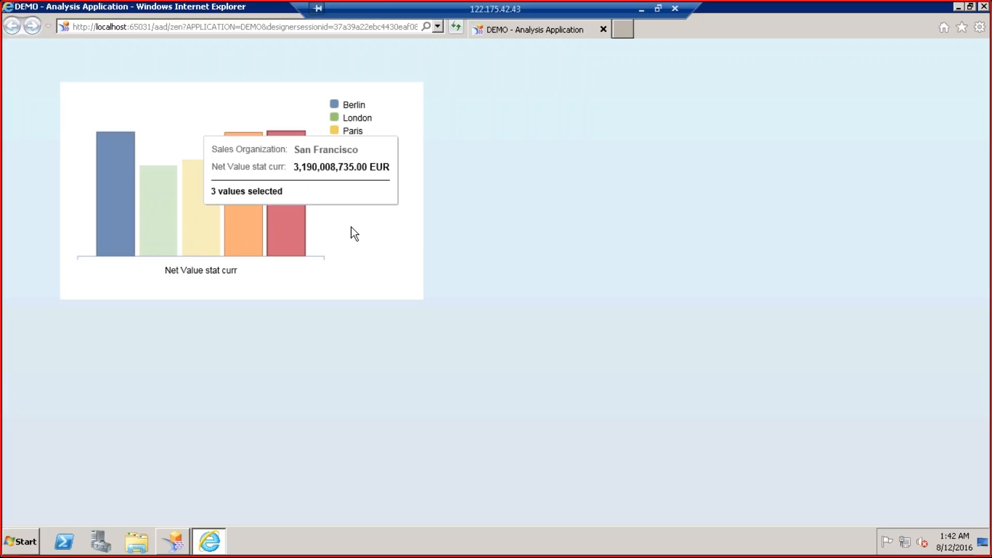
click(983, 6)
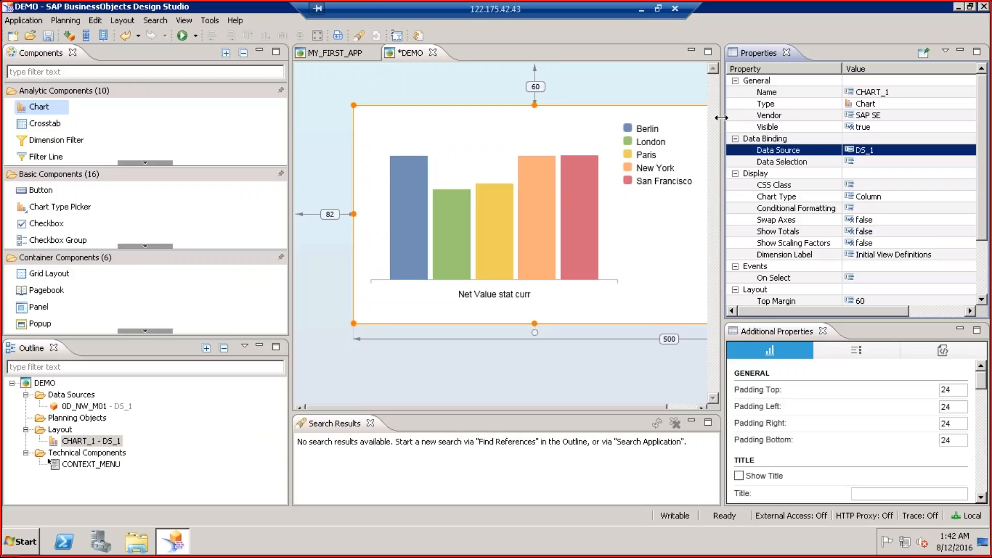
drag(721, 118, 923, 126)
click(518, 178)
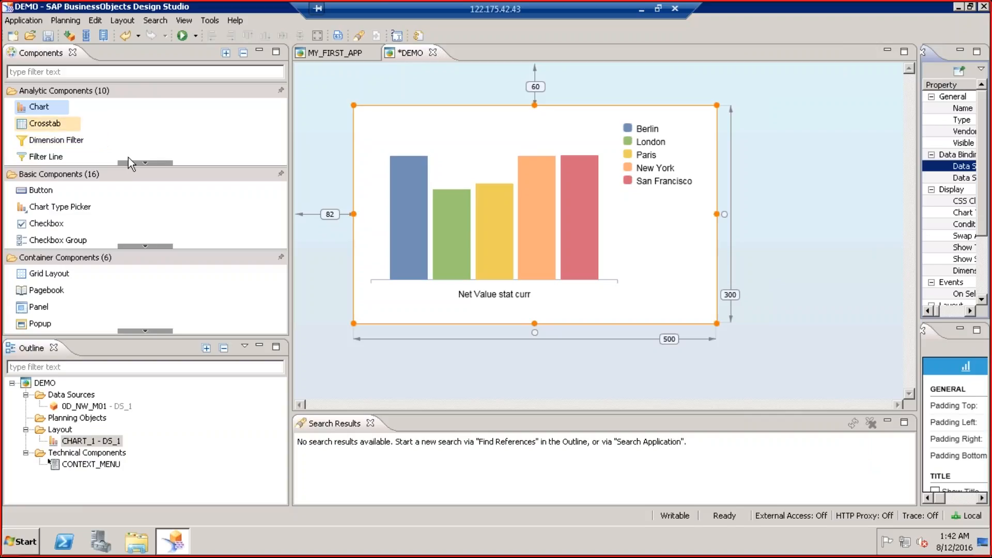
click(76, 209)
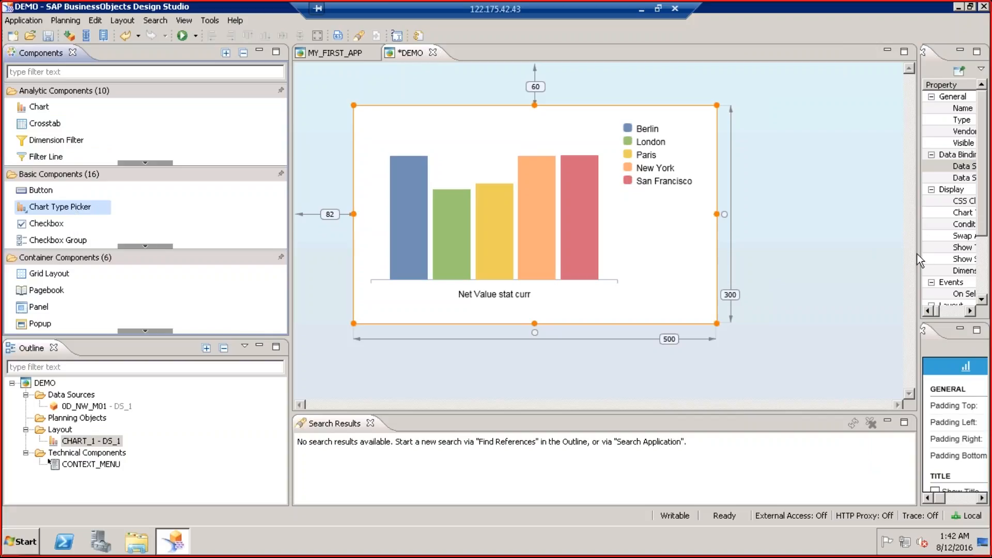
drag(919, 252, 761, 258)
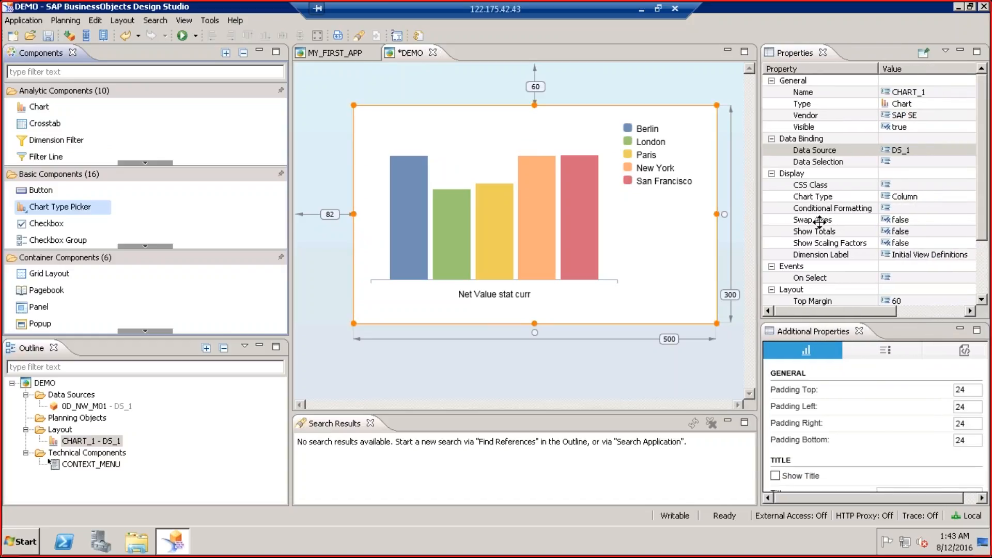
Set the Chart Type property of CHART_1 to Pie.
click(839, 195)
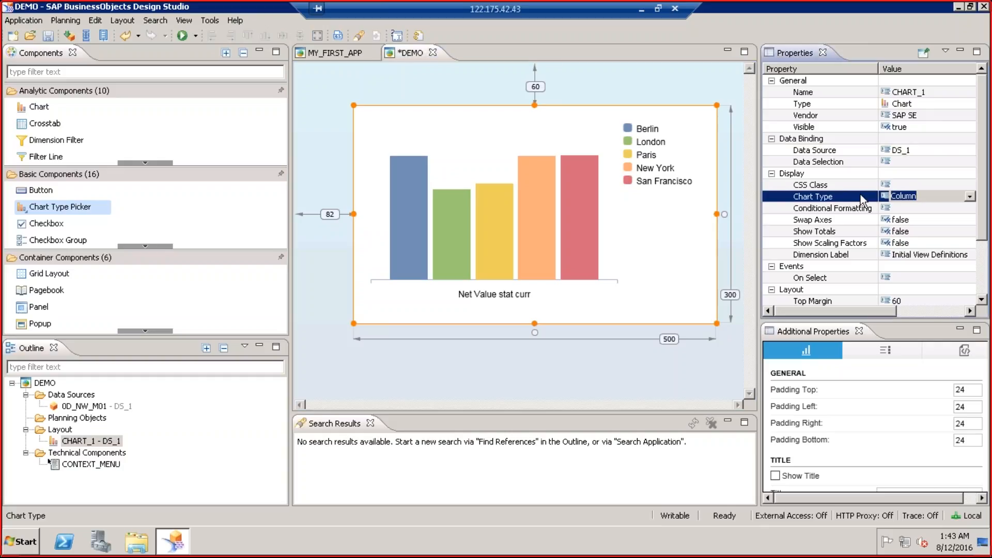
click(970, 197)
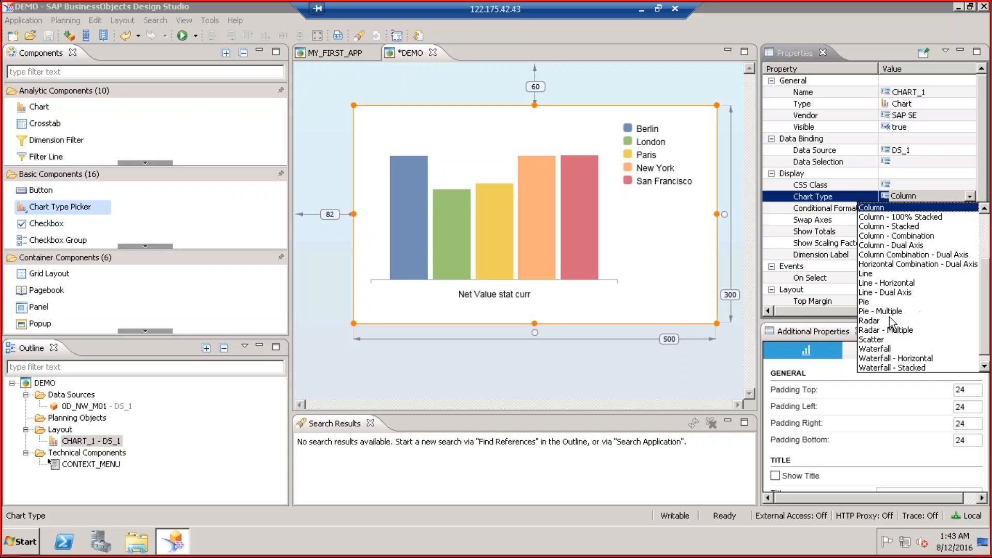
click(874, 303)
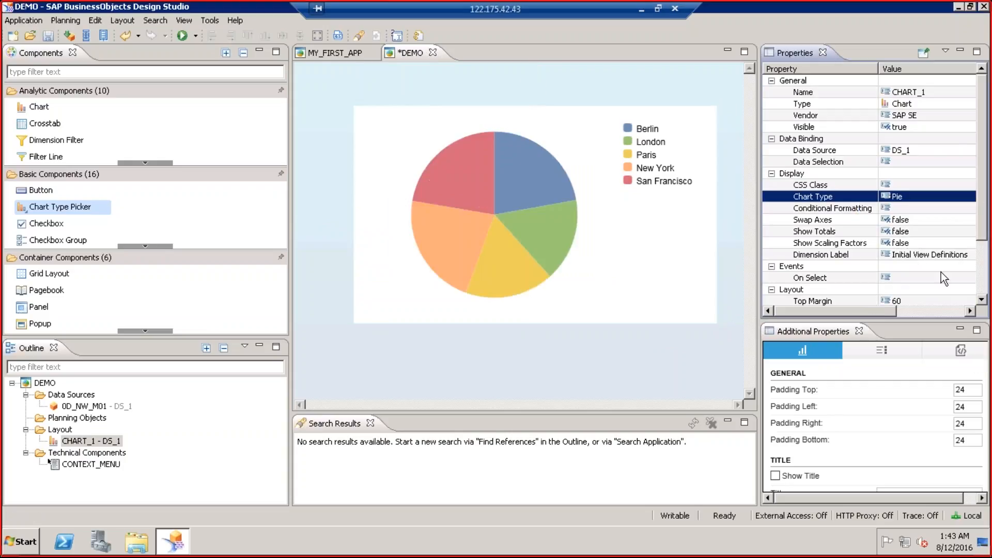
Set the Chart Type property of CHART_1 to Line - Horizontal.
click(971, 201)
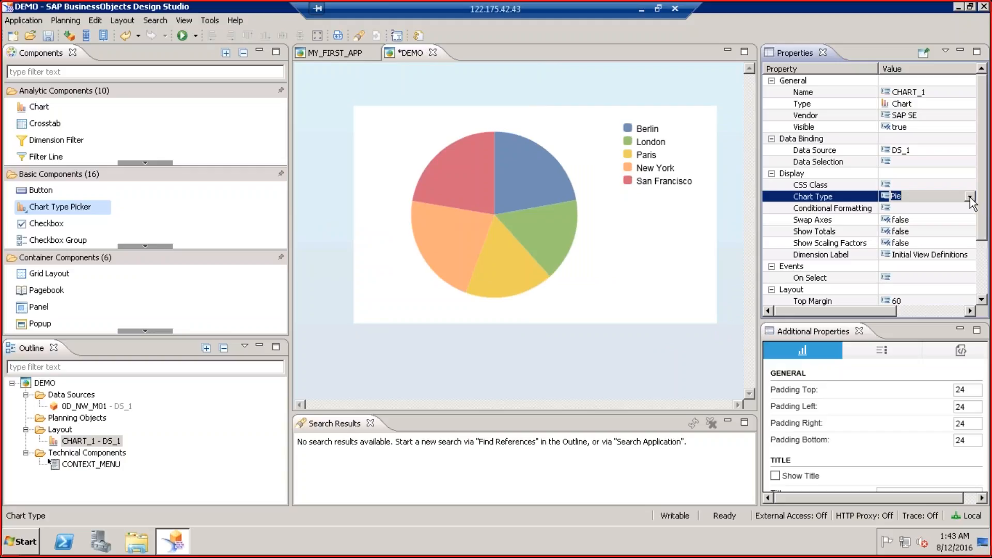
click(970, 197)
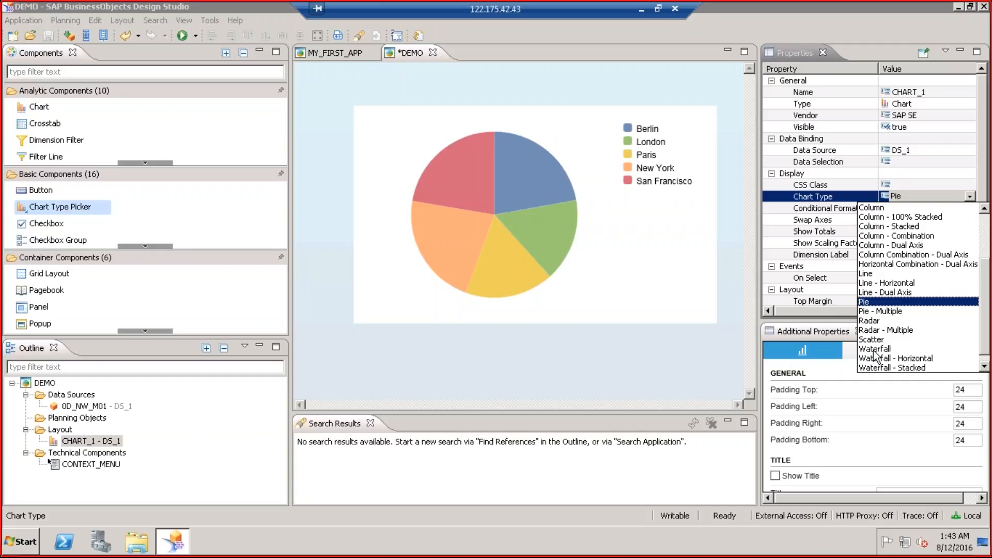
click(897, 282)
click(897, 280)
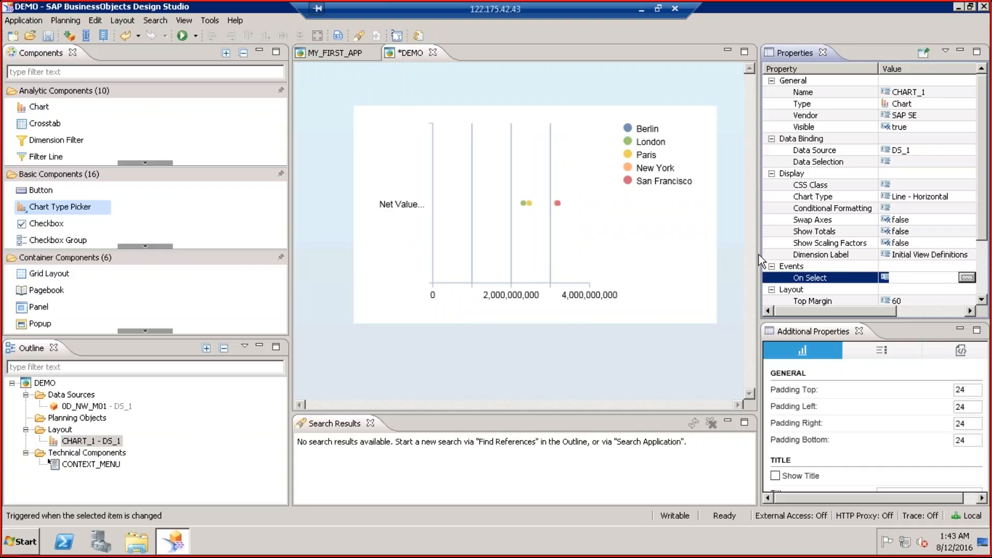
Add a Chart Type Picker beside the chart, about 560 px from the left and 42 px from the top margin.
drag(759, 254, 919, 227)
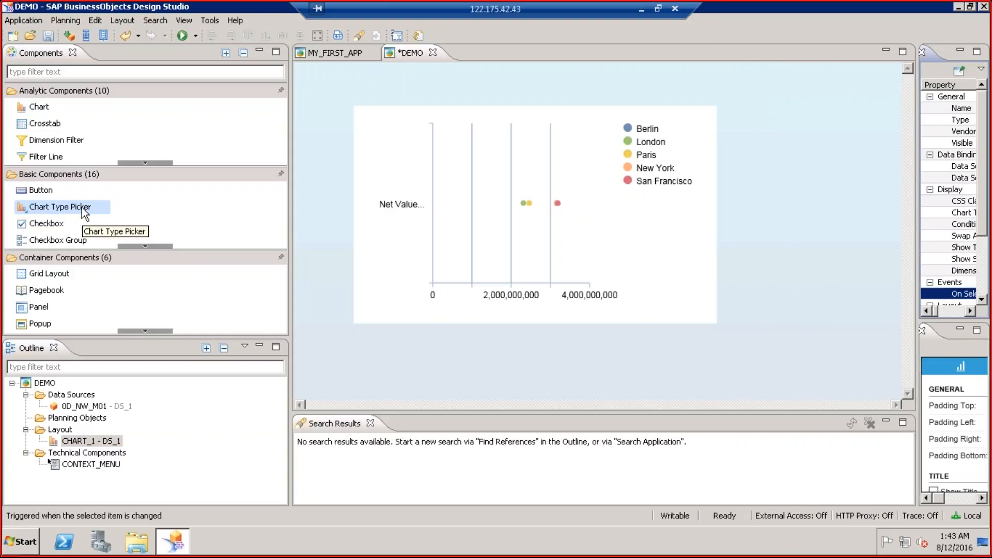
drag(84, 212, 783, 118)
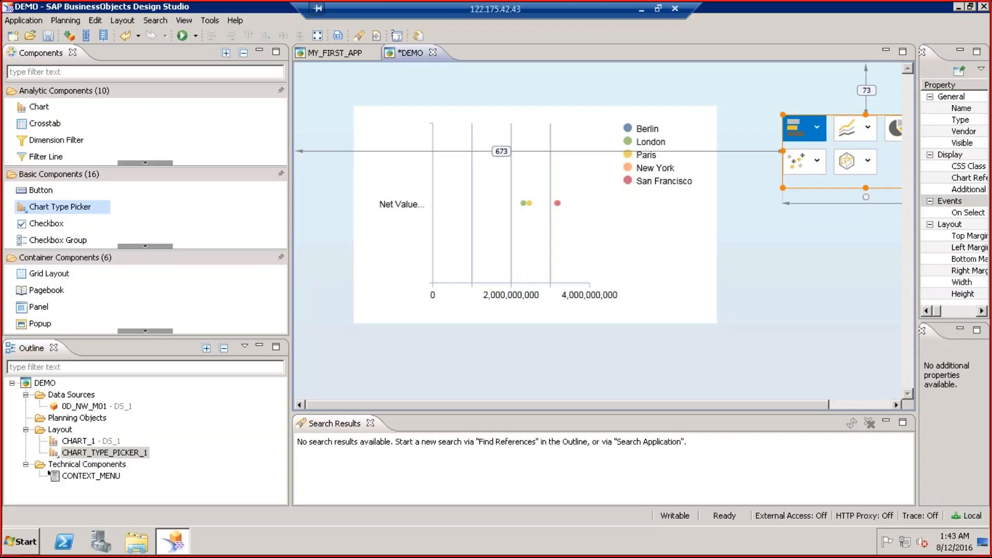
drag(839, 129, 802, 193)
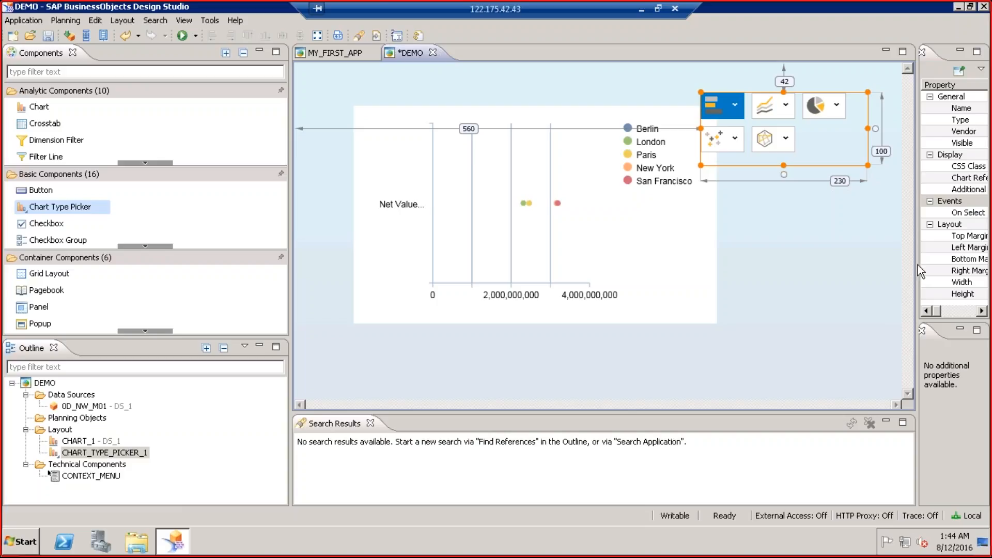
drag(918, 267, 800, 267)
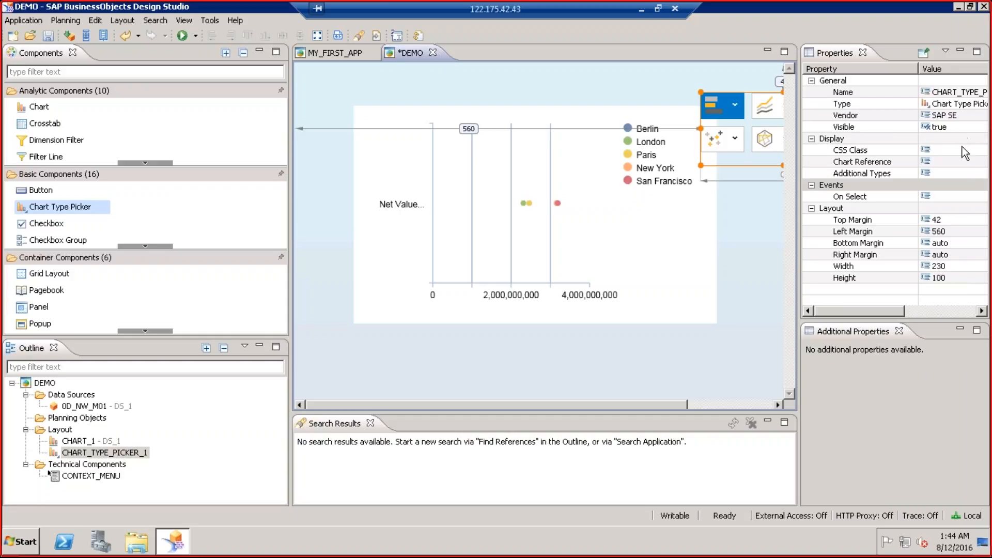
click(705, 359)
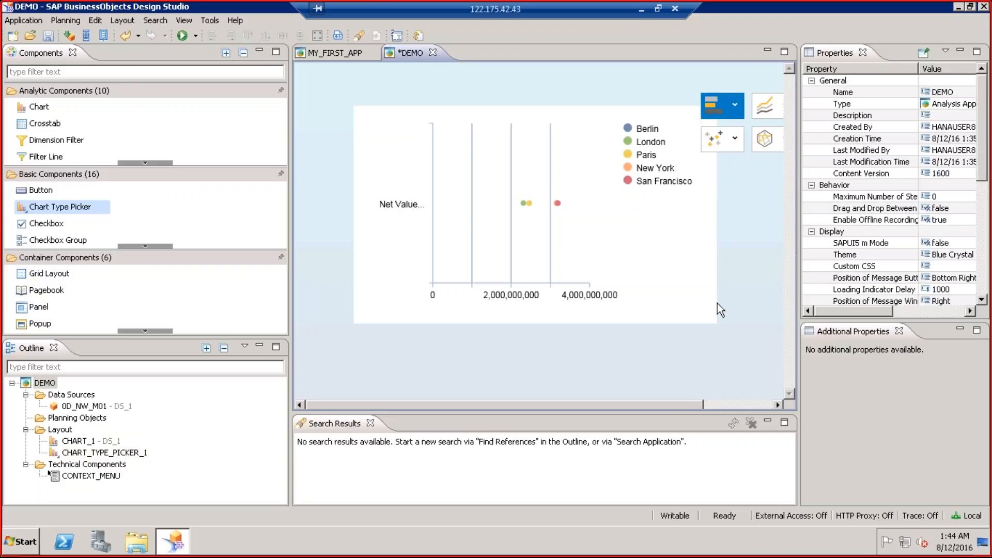
Run the DEMO application in the browser, try Column Chart and Pie Chart in the chart type picker, and close the browser.
click(182, 35)
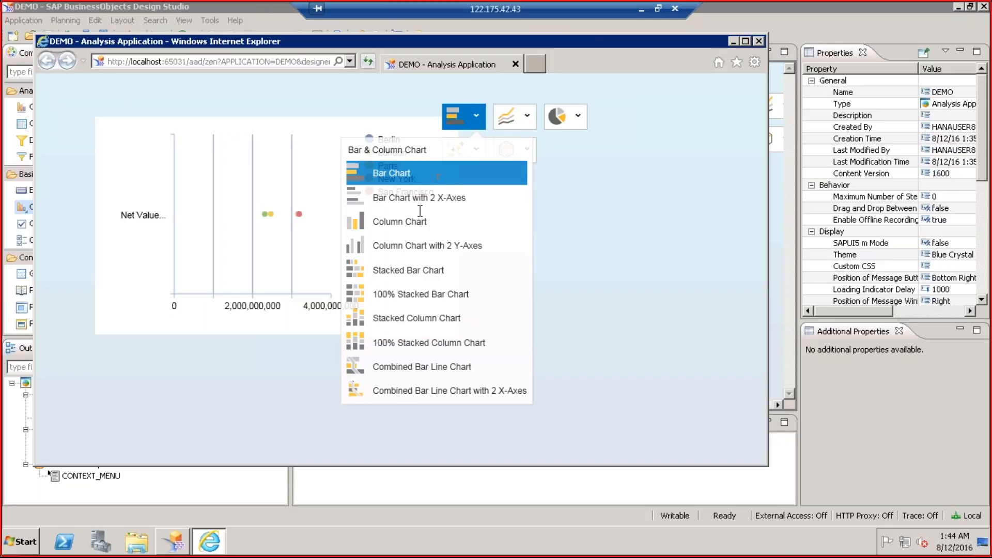
click(401, 228)
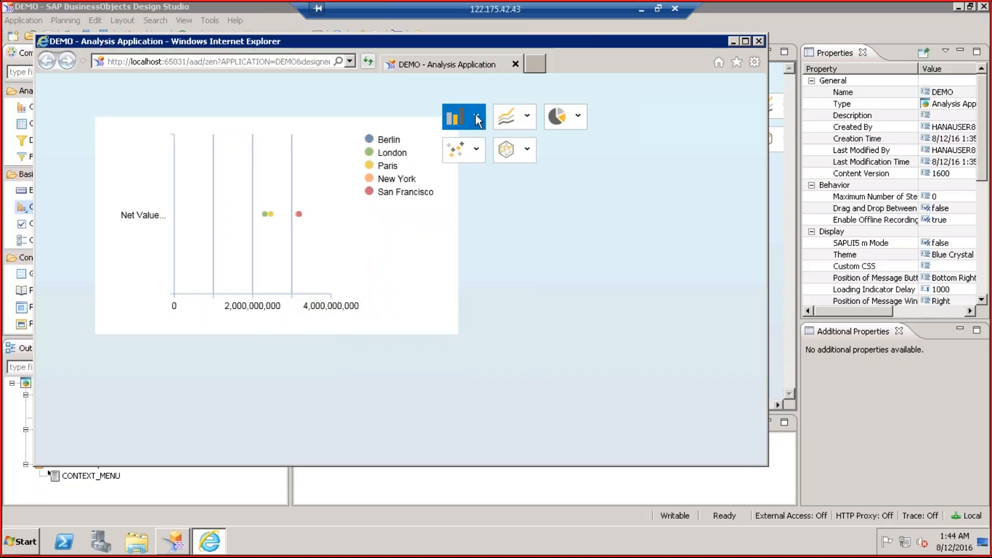
click(578, 116)
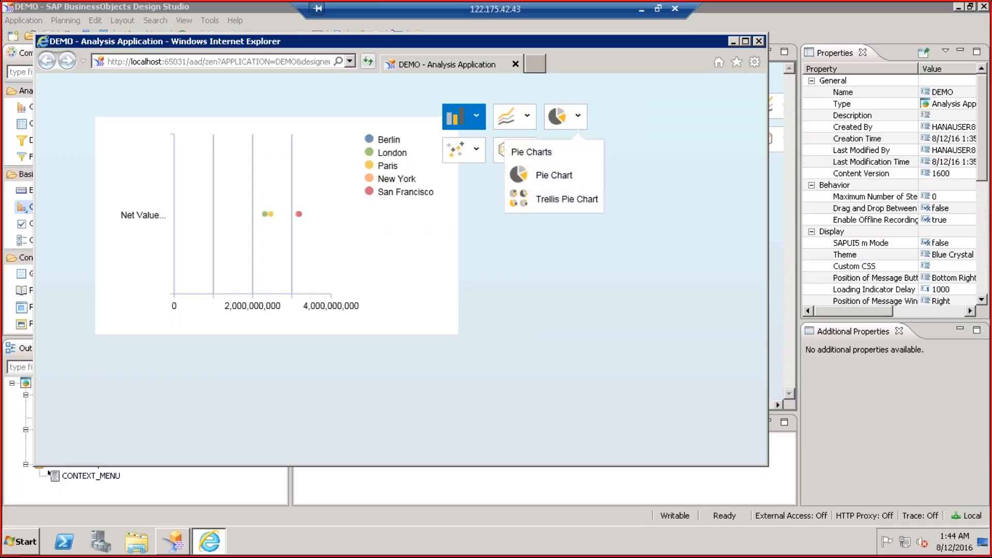
click(550, 179)
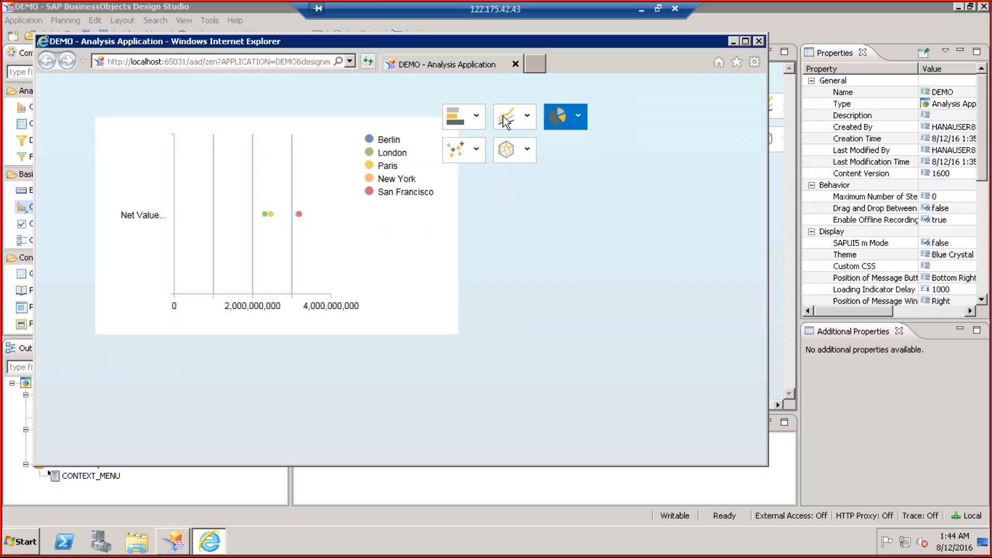
click(757, 41)
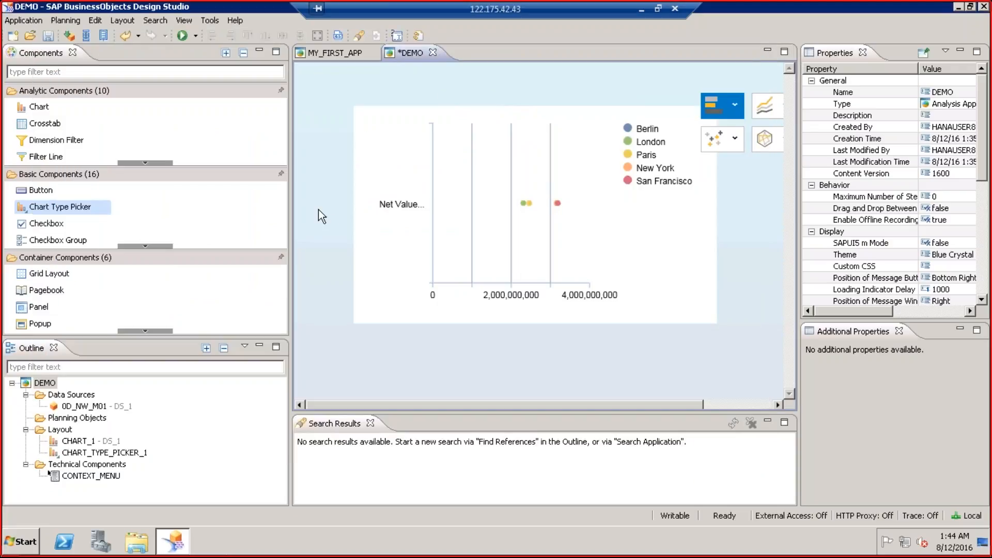
Move the chart type picker to about 583 px left and 57 px top margin, and the chart to about 83 px and 64 px.
drag(290, 217, 128, 220)
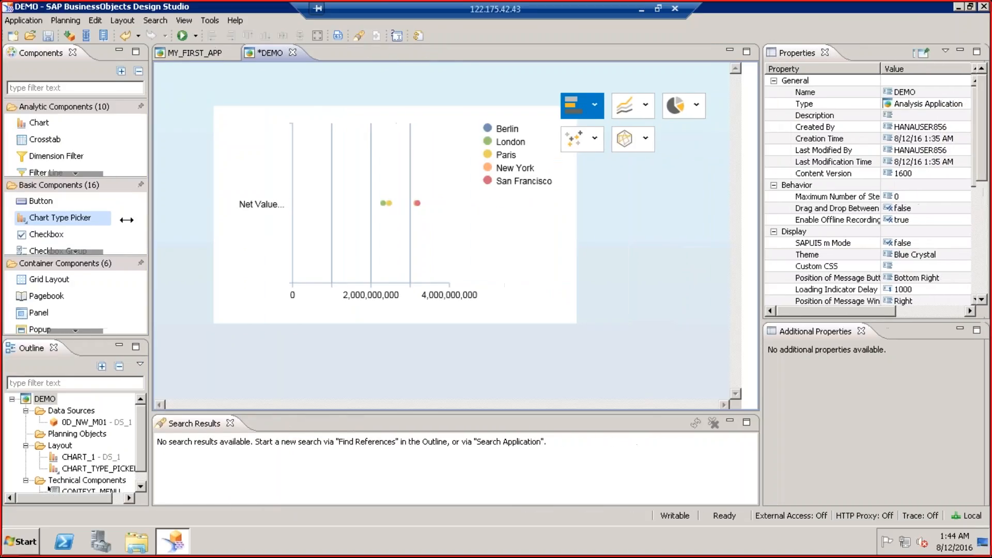
click(616, 105)
mouse_move(615, 104)
mouse_down()
mouse_move(637, 101)
mouse_move(626, 118)
mouse_up()
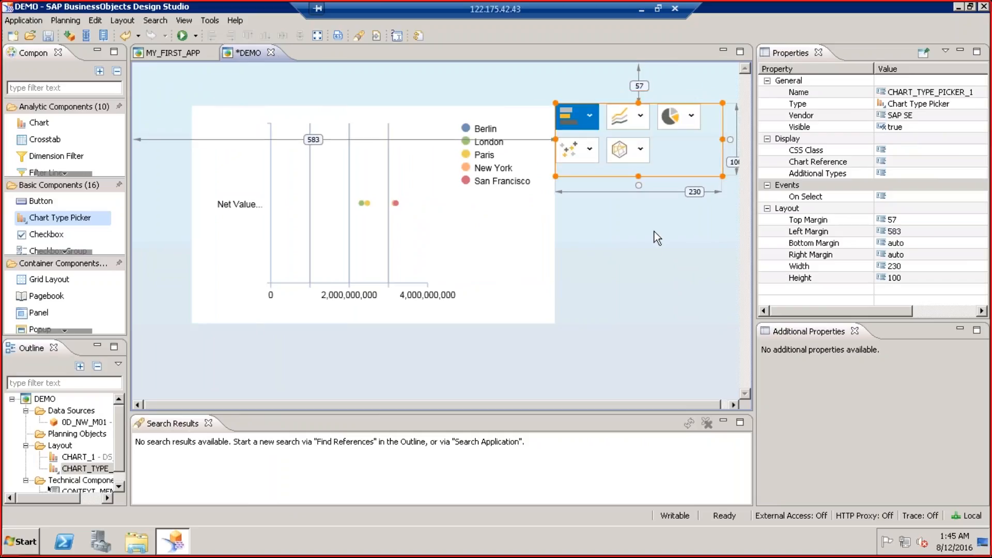
drag(476, 258, 476, 261)
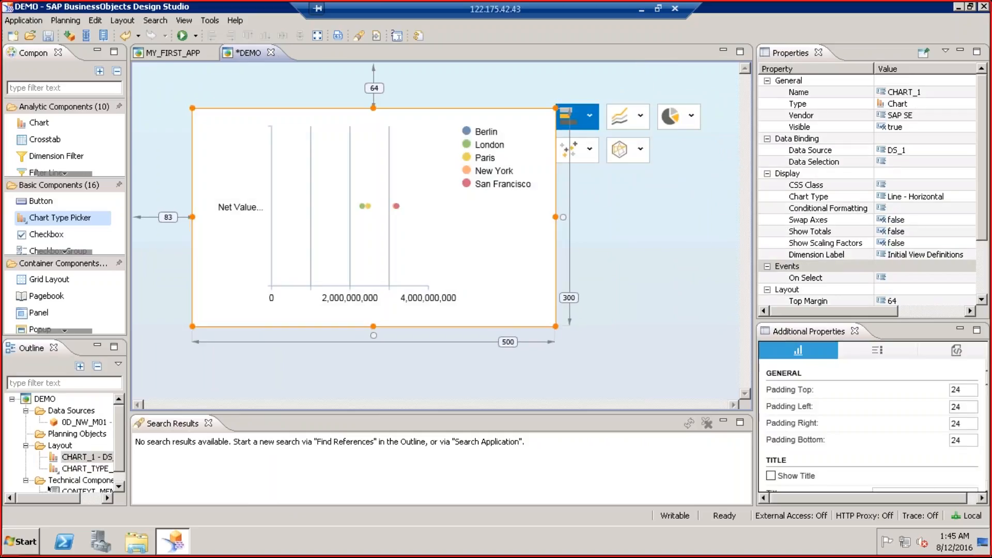
Delete the chart type picker and add a new one about 581 px from the left and 67 px from the top margin.
click(631, 132)
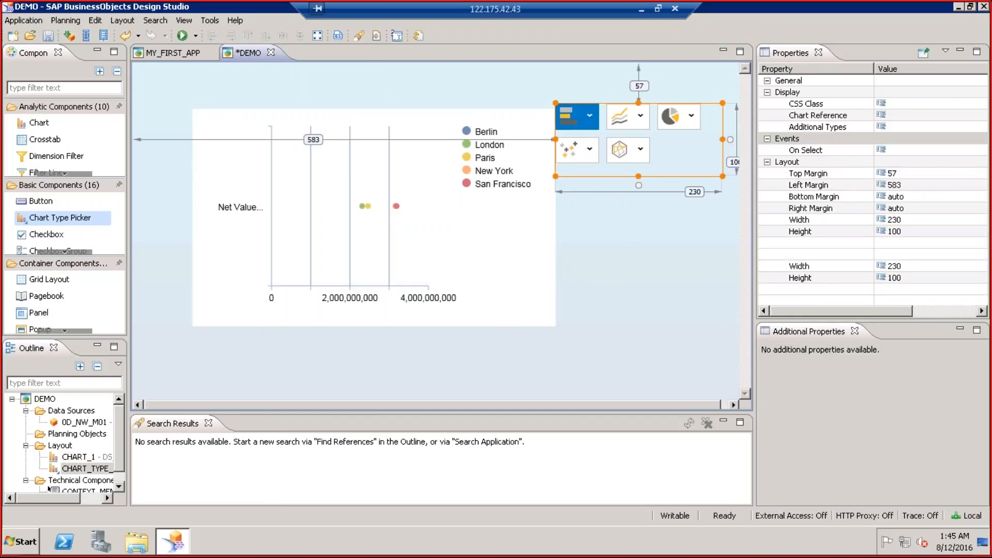
key(Delete)
click(473, 215)
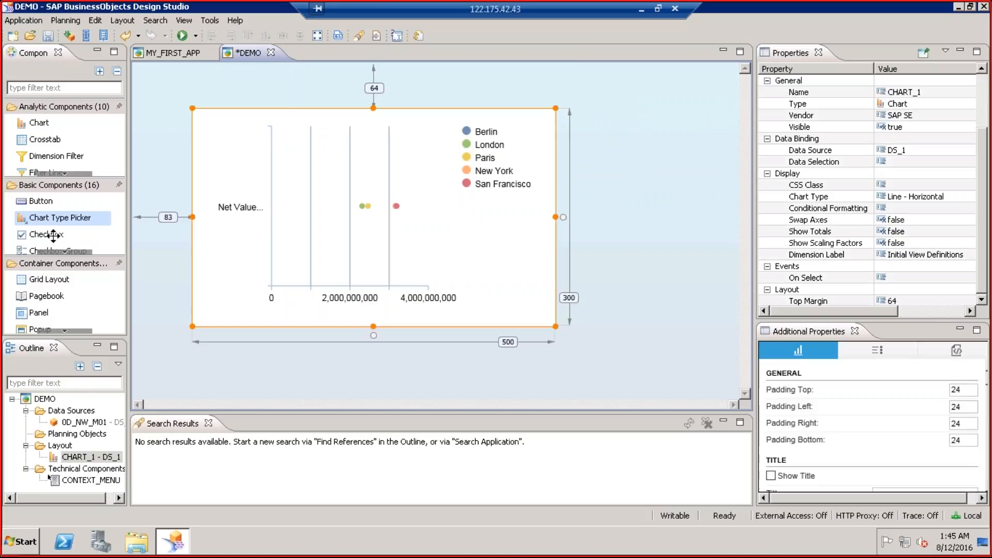
drag(76, 219, 620, 124)
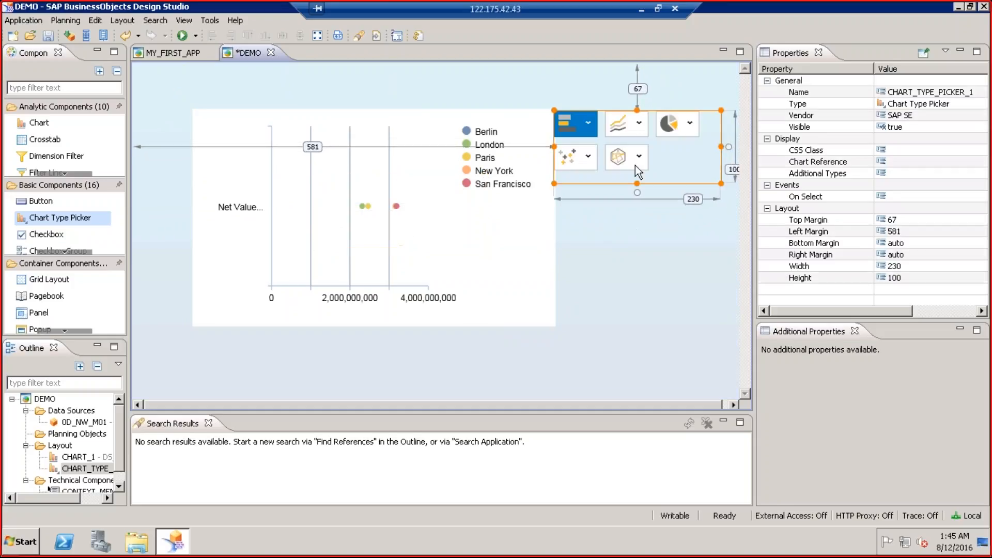
Set the Chart Reference property of the chart type picker to CHART_1.
click(948, 197)
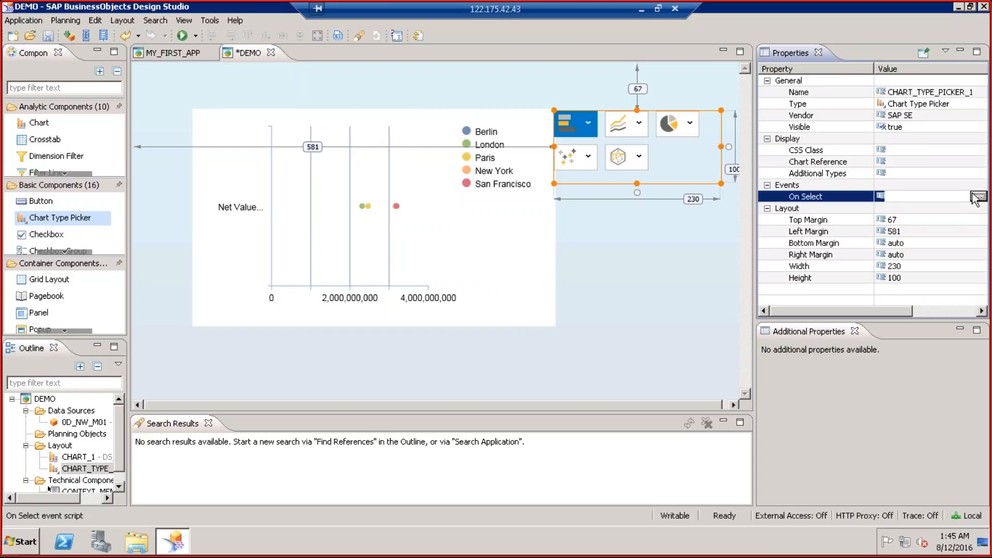
click(954, 160)
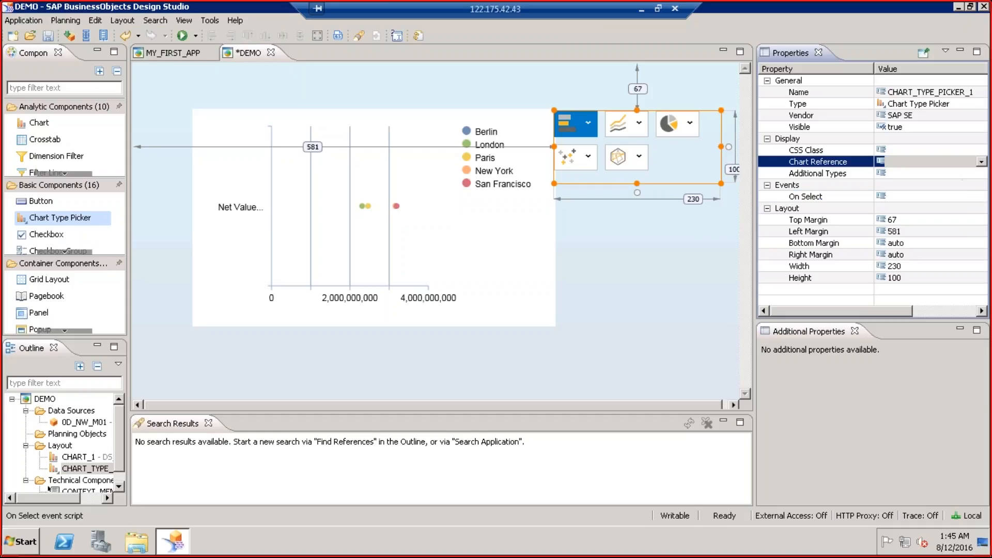
click(980, 161)
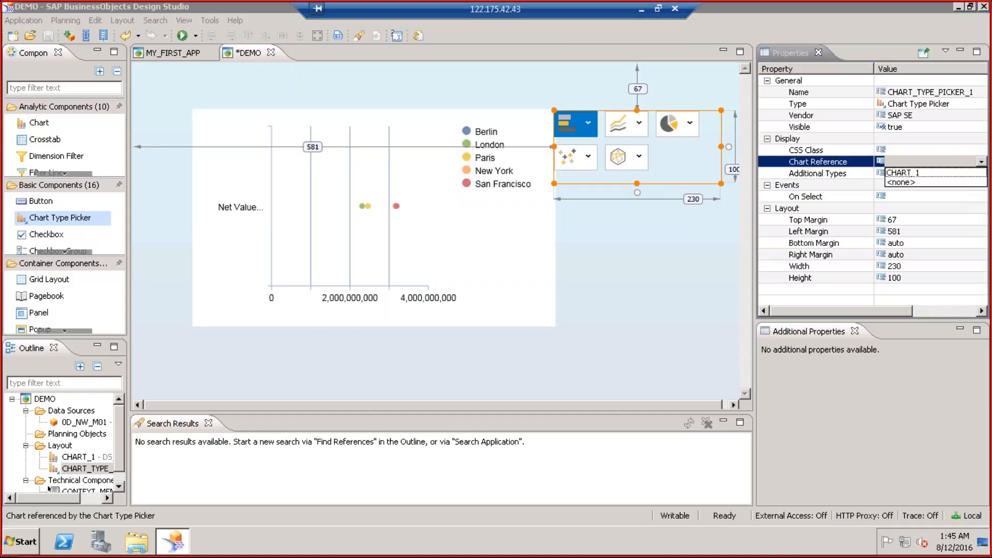
click(918, 174)
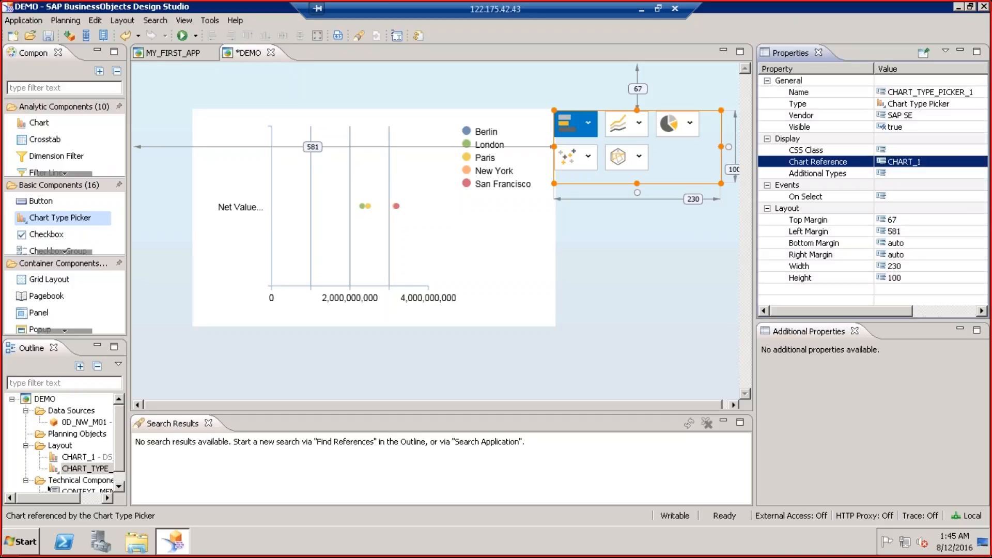
click(624, 276)
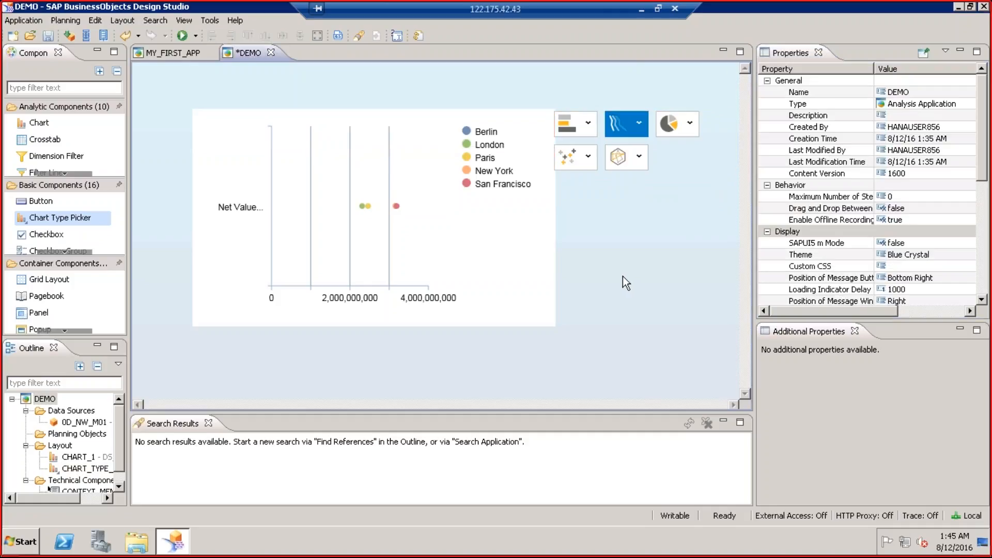
Run the DEMO application in a maximized browser and switch the chart to Column Chart and to Bar Chart with the picker.
click(182, 36)
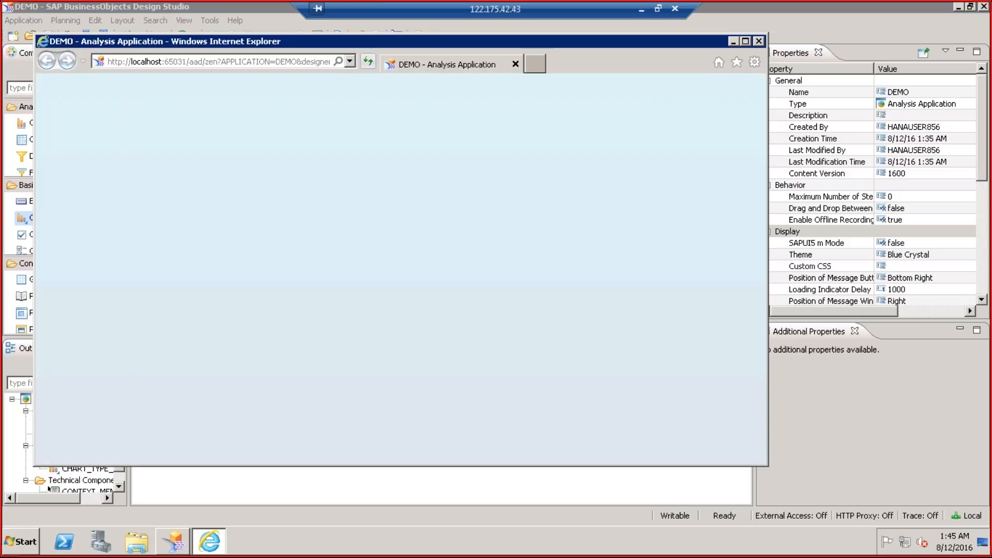
click(745, 41)
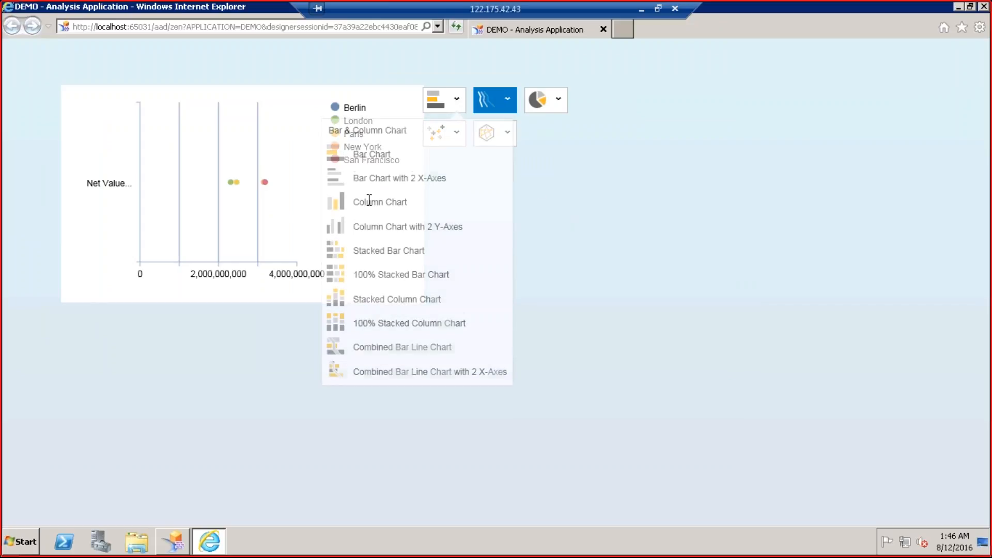
click(369, 202)
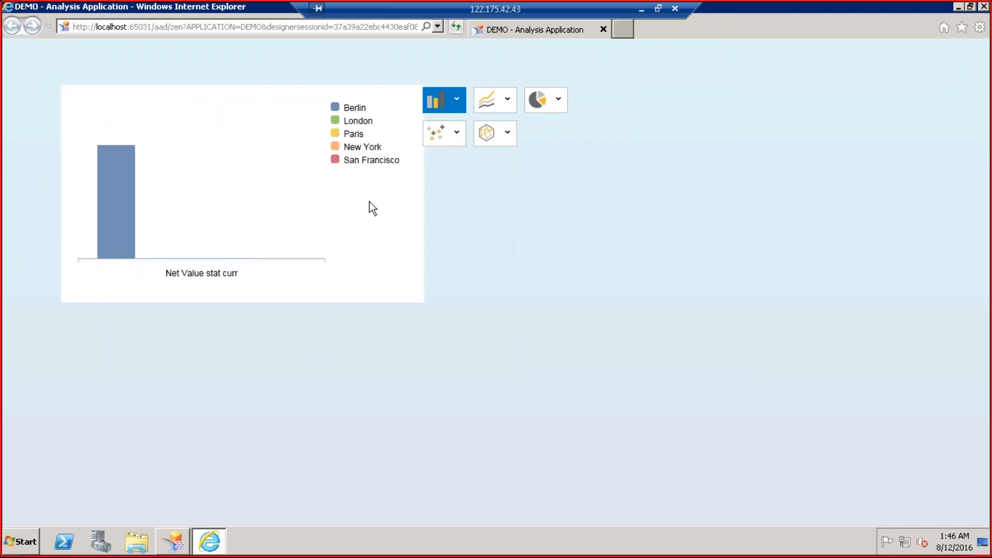
click(458, 101)
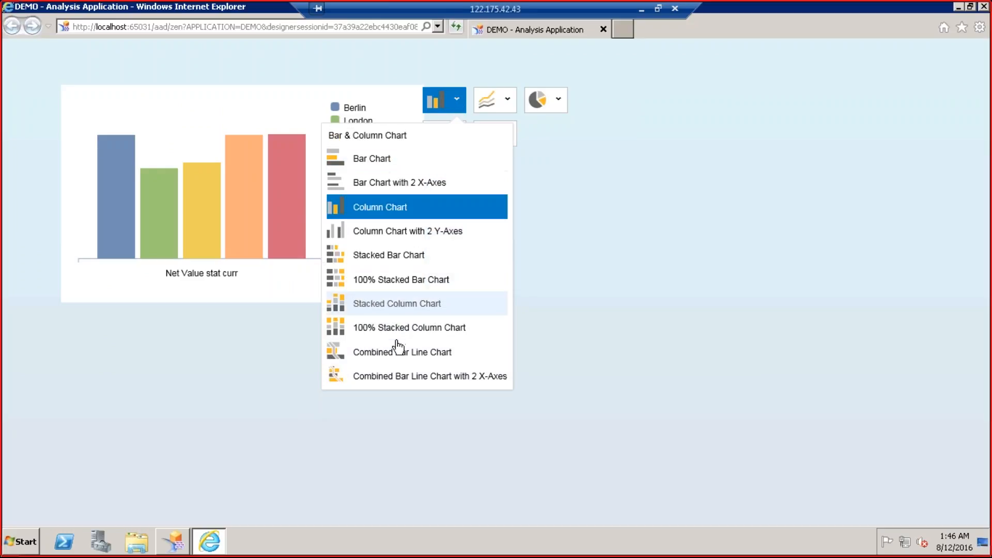
click(376, 161)
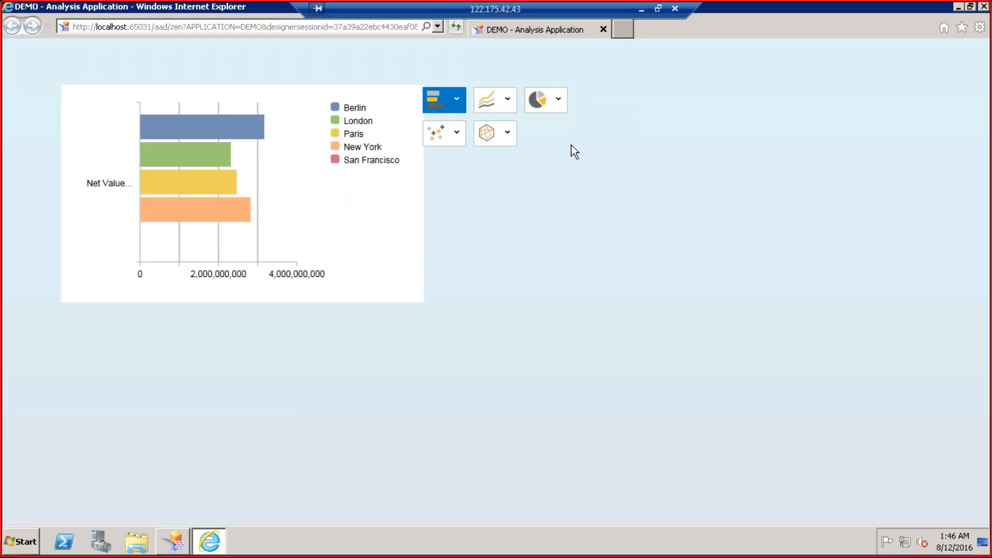
Switch the running application's chart to Pie Chart with the picker and close the browser to return to Design Studio.
click(559, 101)
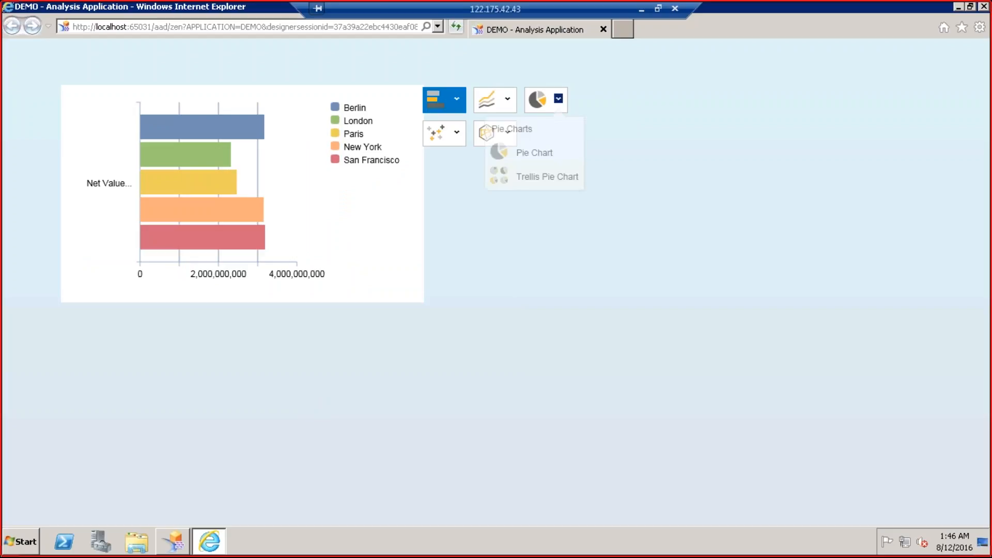
click(532, 160)
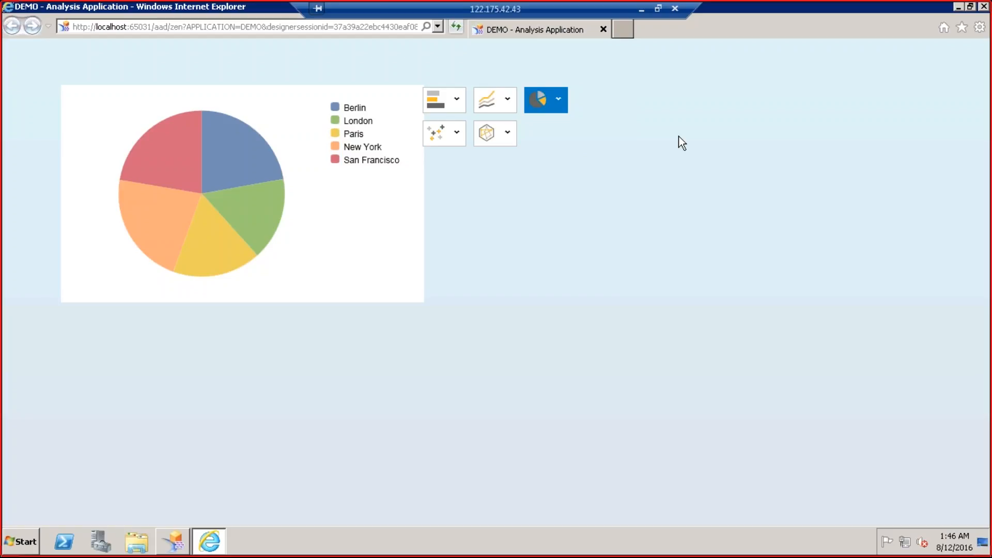
click(748, 5)
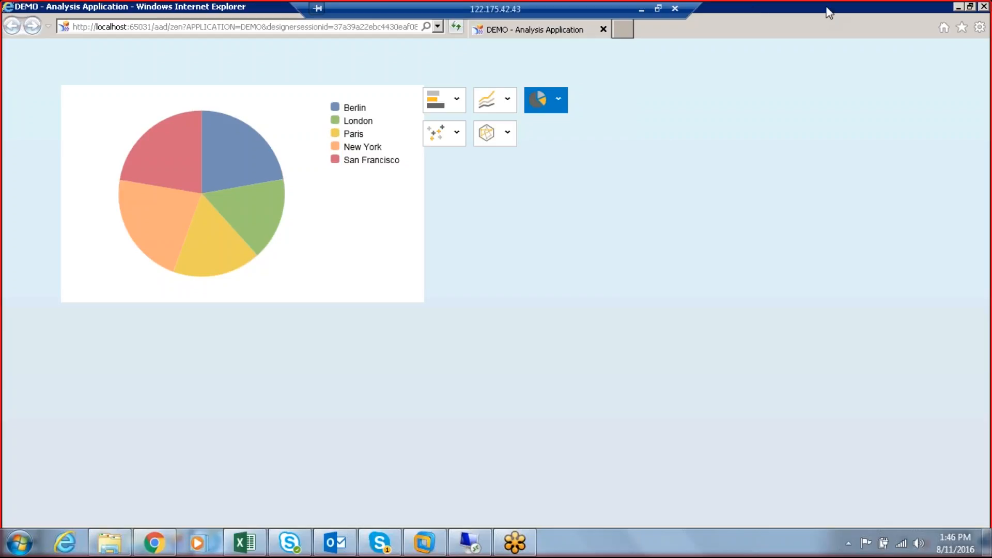
click(984, 7)
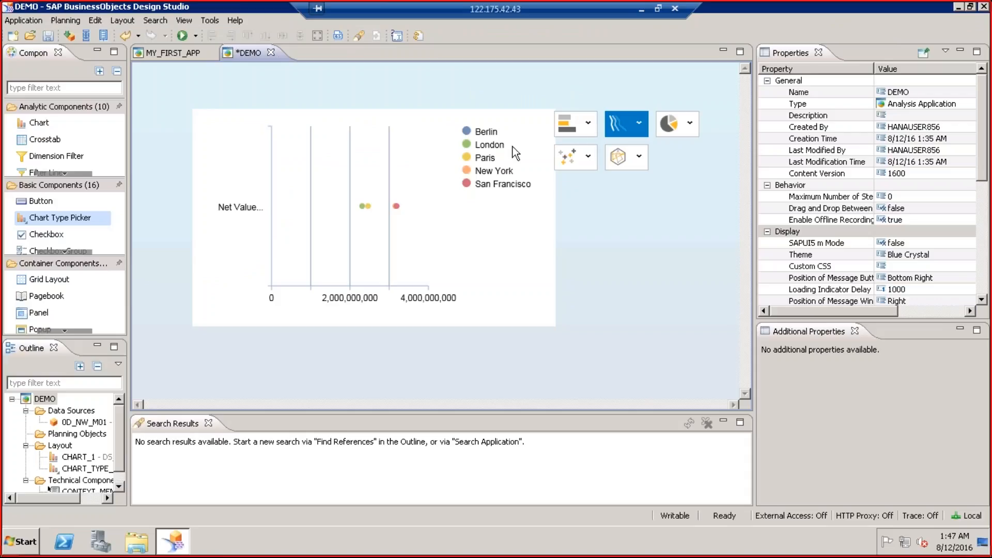
Delete the chart type picker and the chart from the DEMO application layout.
click(579, 126)
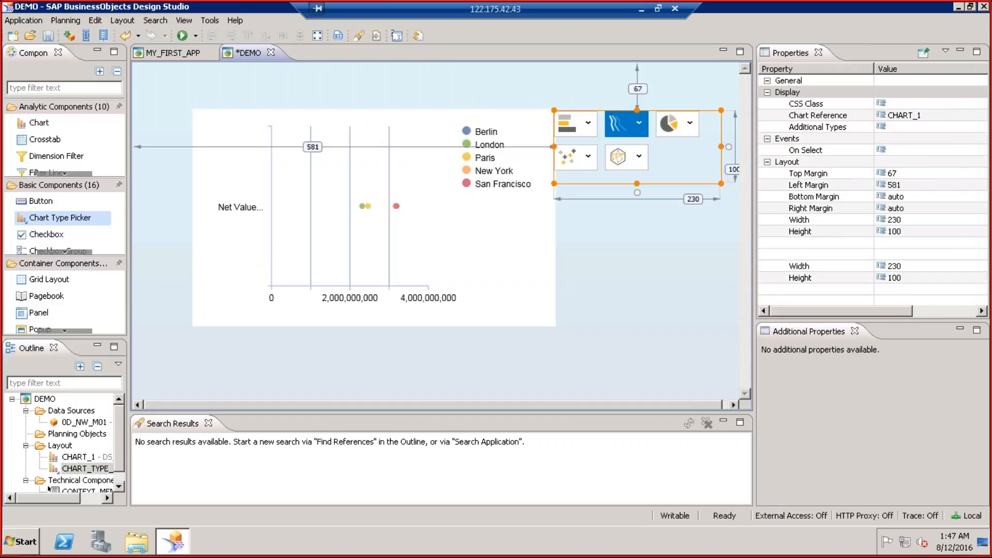
key(Delete)
click(439, 218)
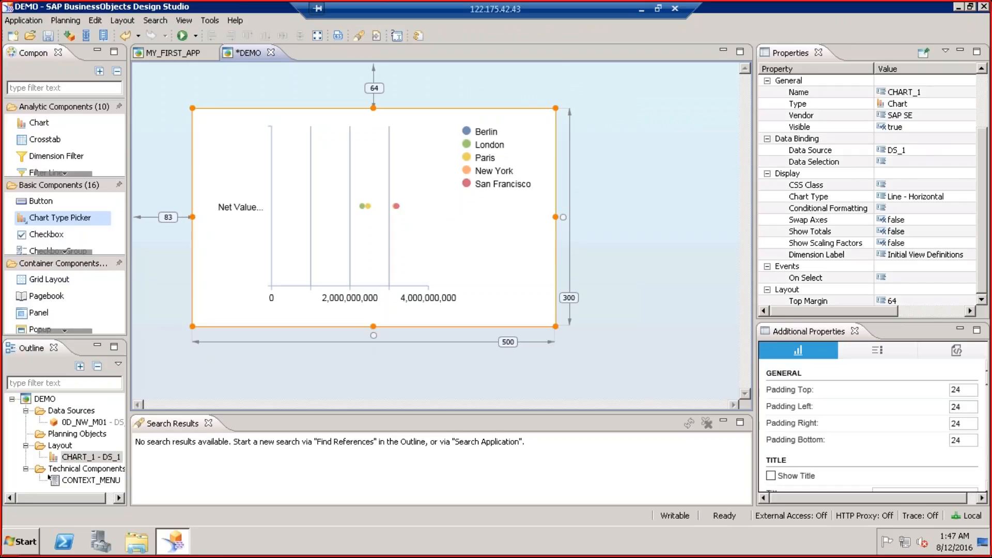
key(Delete)
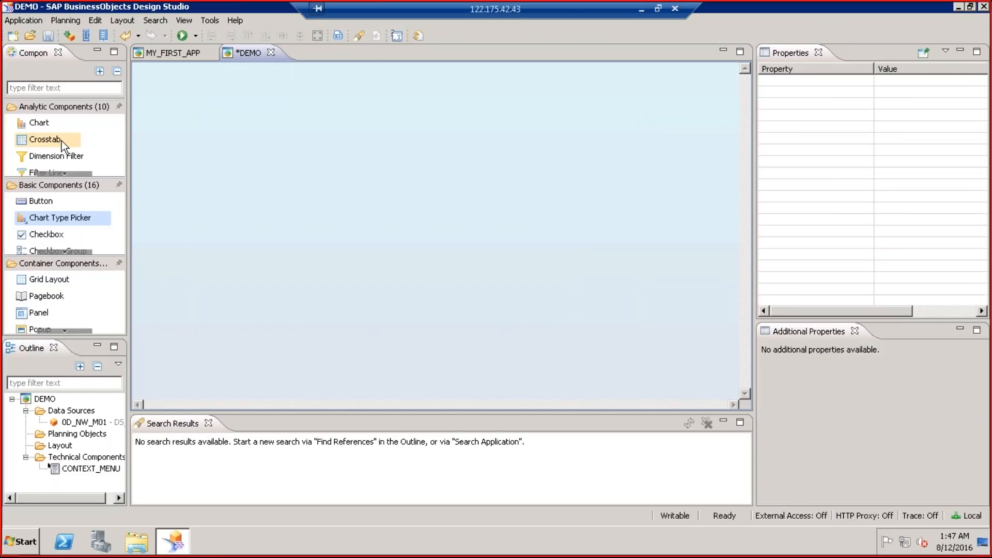
Add a crosstab about 77 px from the left and top margins and assign it the 0D_NW_M01 data source.
drag(61, 141, 187, 118)
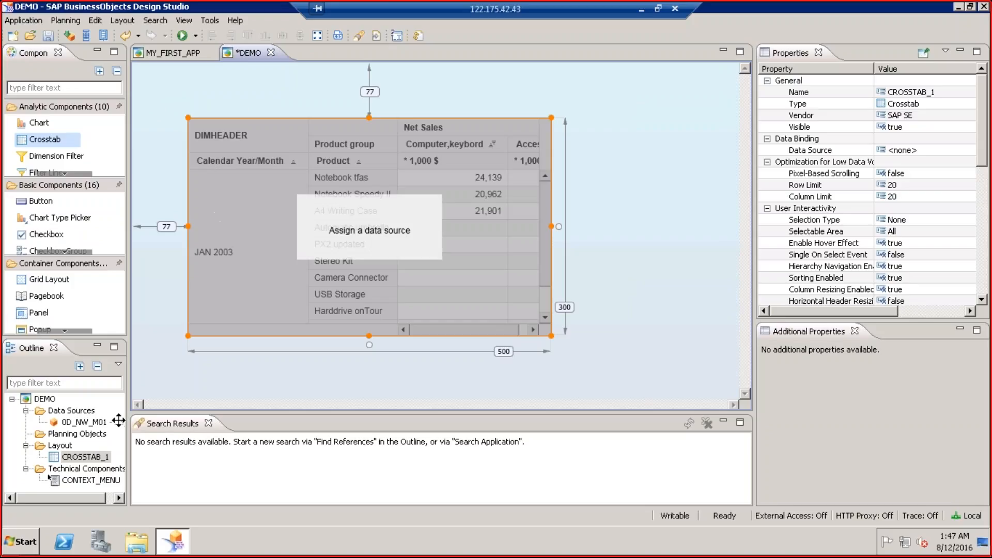
drag(83, 427, 182, 333)
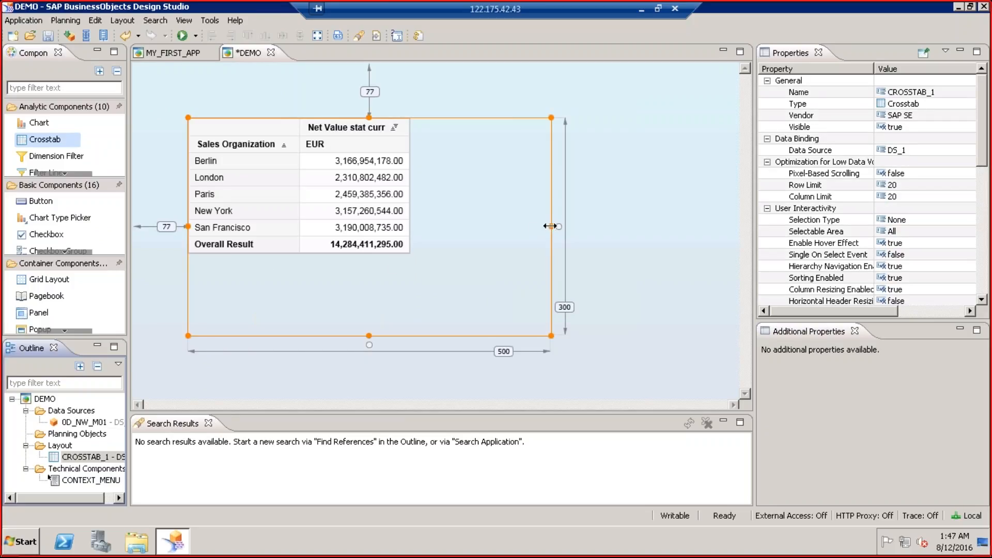
Resize the crosstab to about 328 by 233 px and move it to about 48 px left and 53 px top margin.
drag(549, 226, 418, 207)
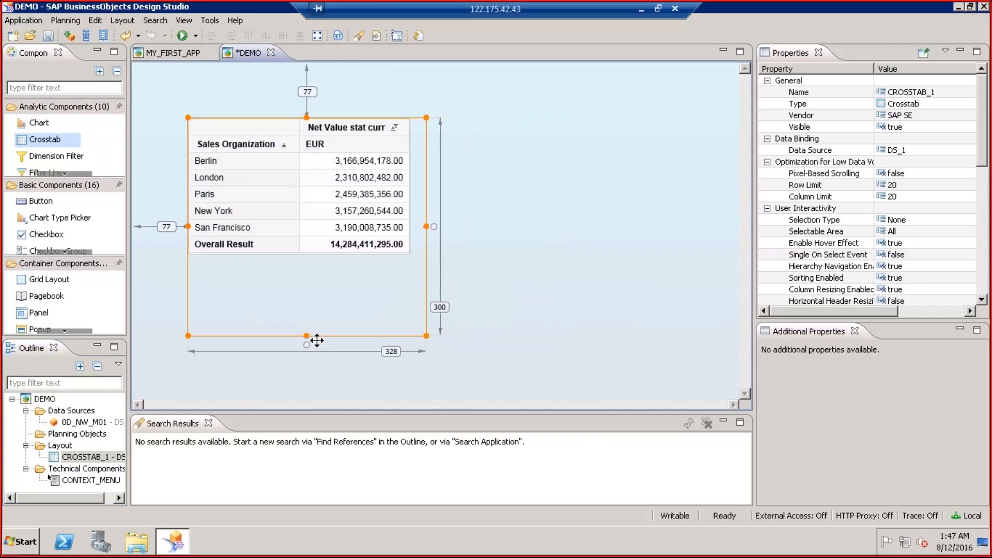
drag(307, 334, 304, 287)
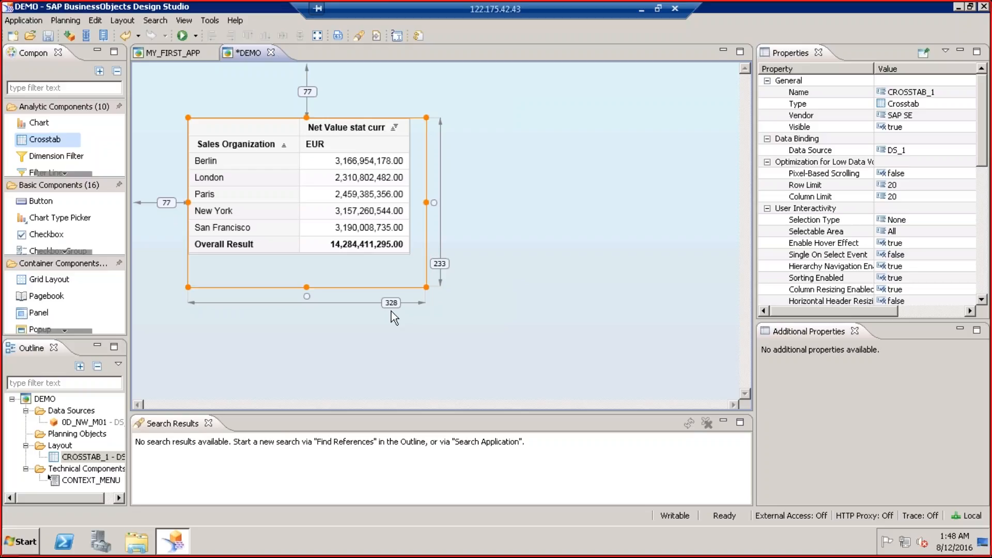
drag(319, 188, 299, 172)
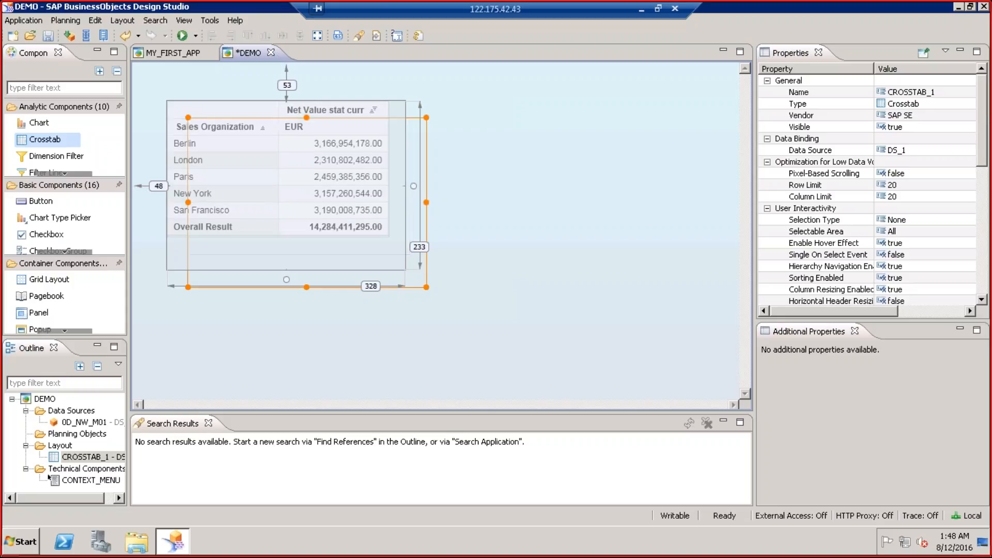
Set the crosstab's Top Margin and Left Margin to 10.
drag(983, 147, 991, 305)
click(920, 232)
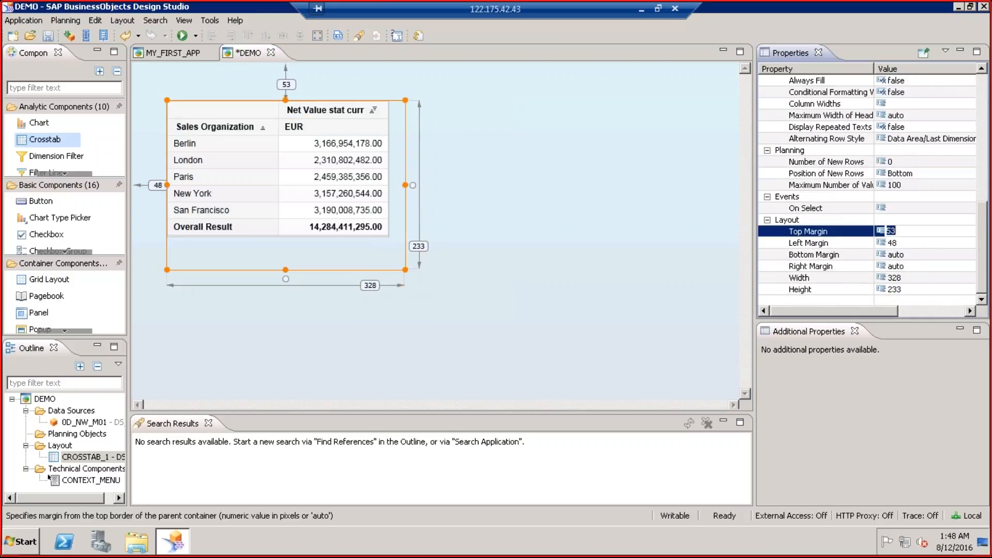
text(10)
click(907, 243)
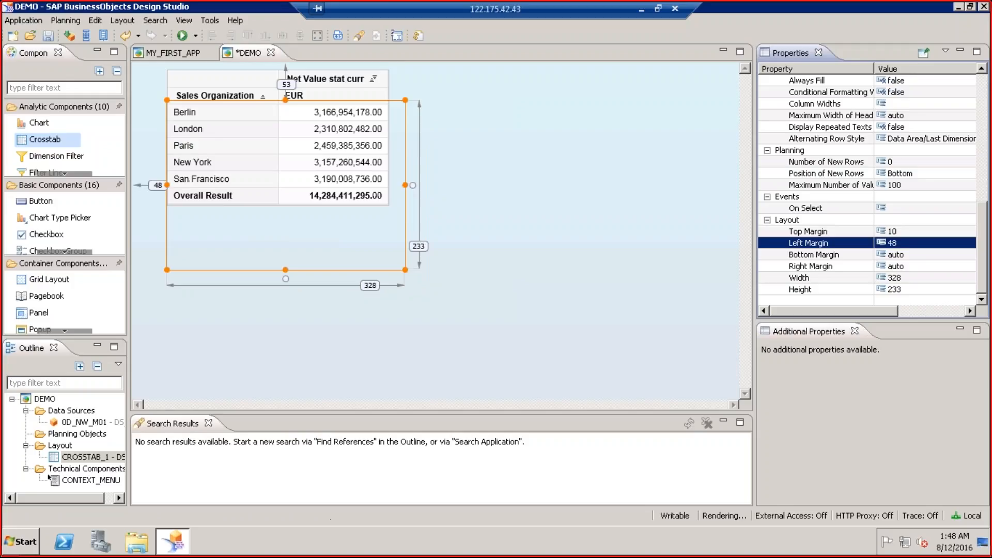
click(909, 243)
text(10)
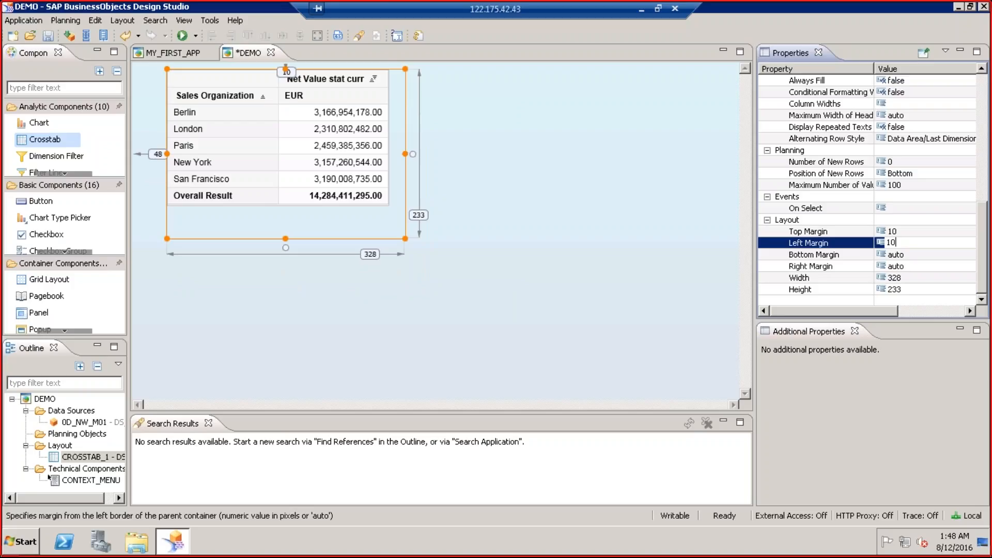
key(Return)
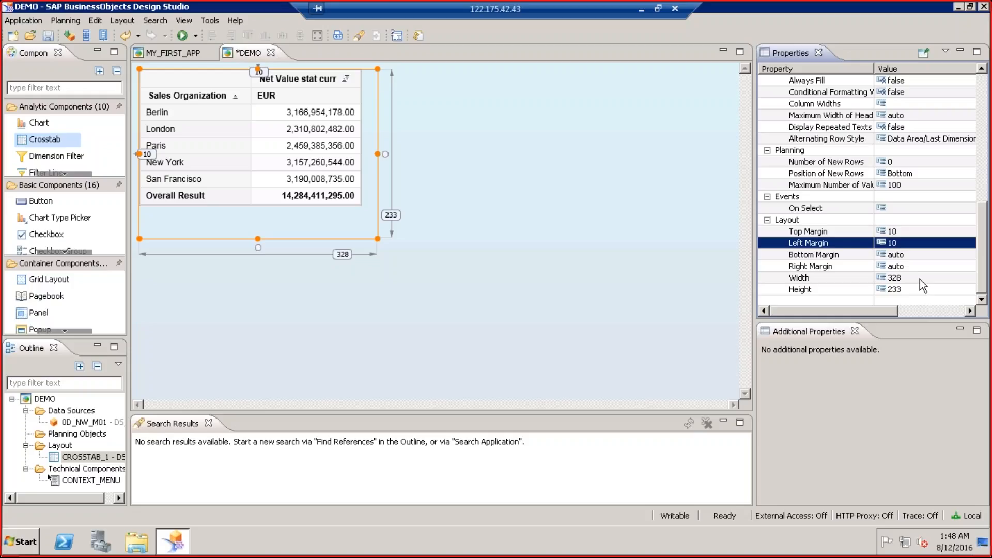
Set the crosstab's Width to 300 and Height to 220.
click(920, 279)
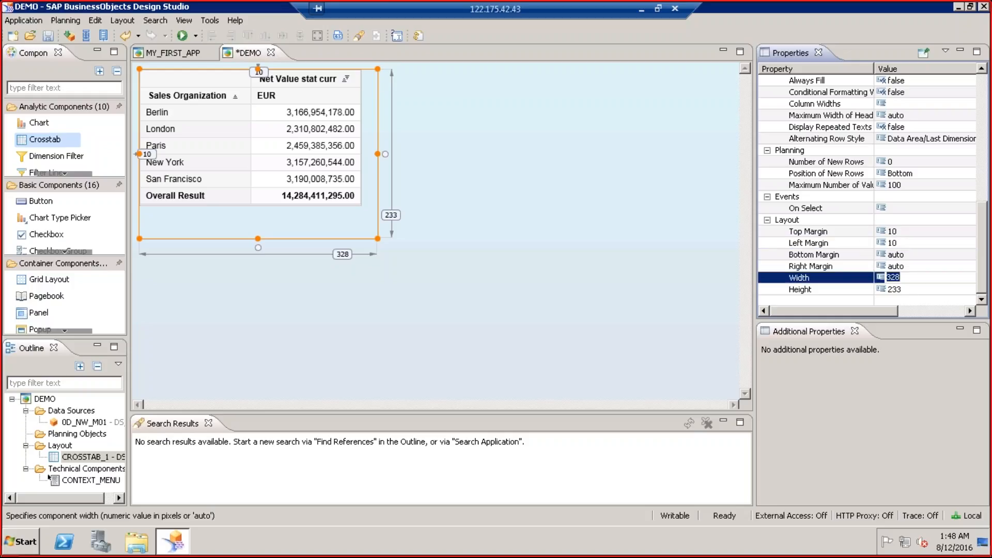
text(300)
key(Return)
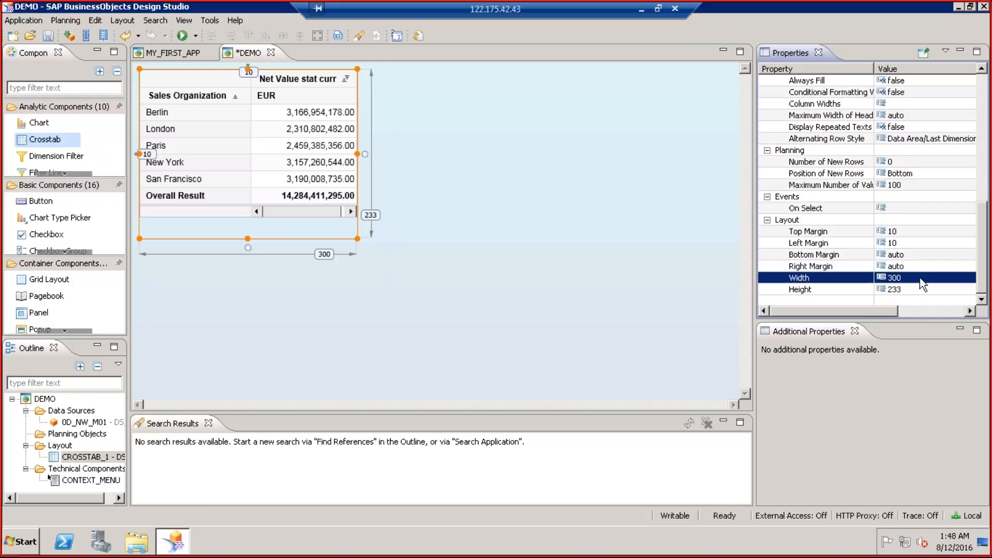
click(916, 288)
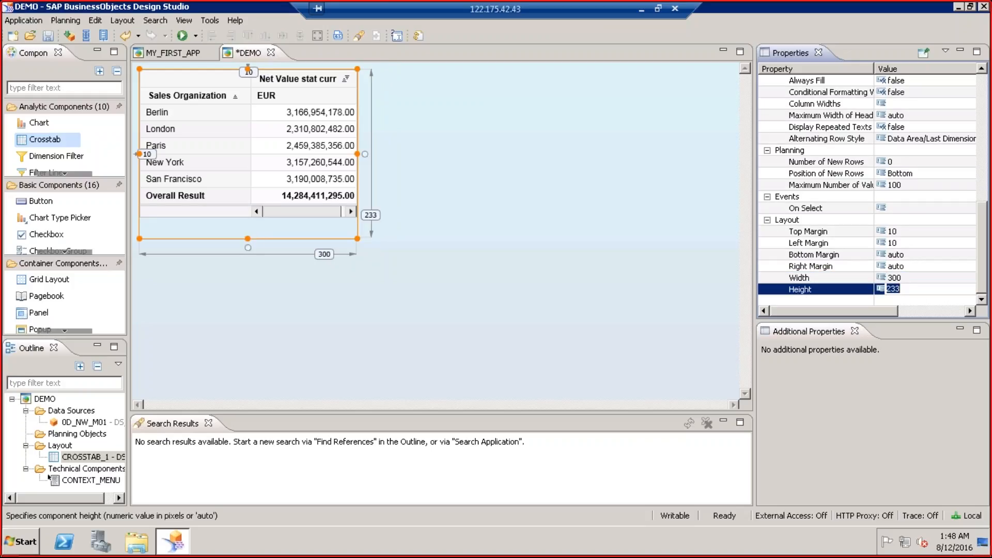
text(220)
key(Return)
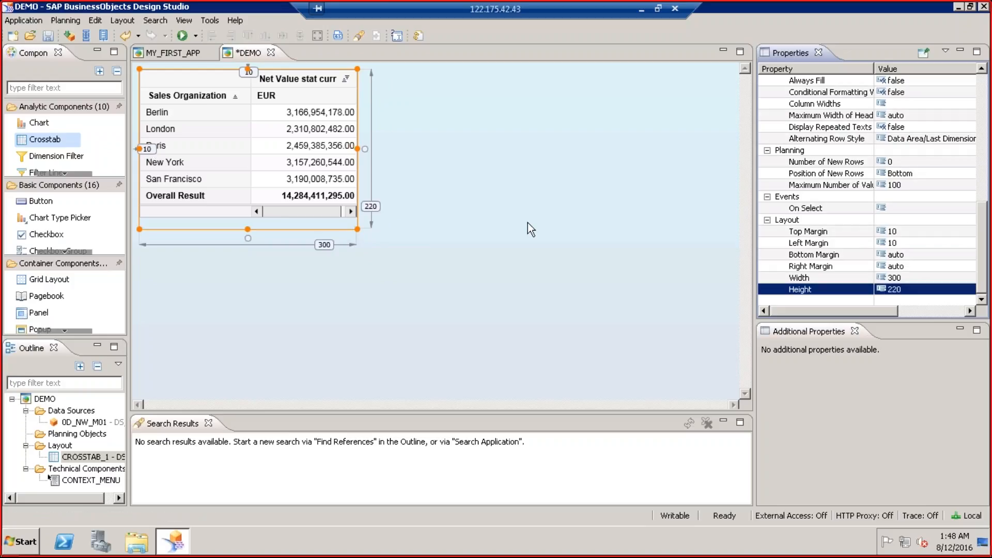
click(501, 259)
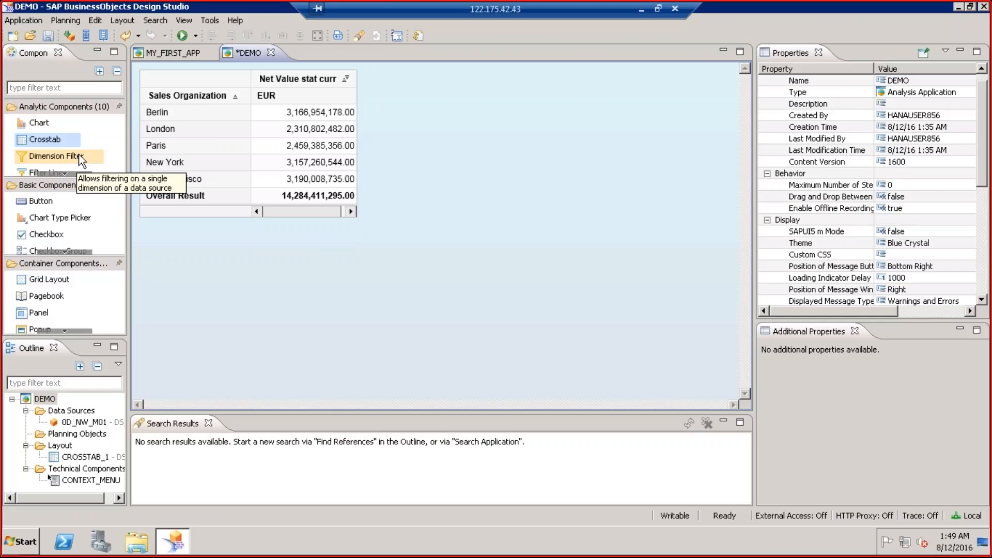
Add a dimension filter beside the crosstab at about 320 px left margin and assign it the 0D_NW_M01 data source.
drag(79, 156, 406, 110)
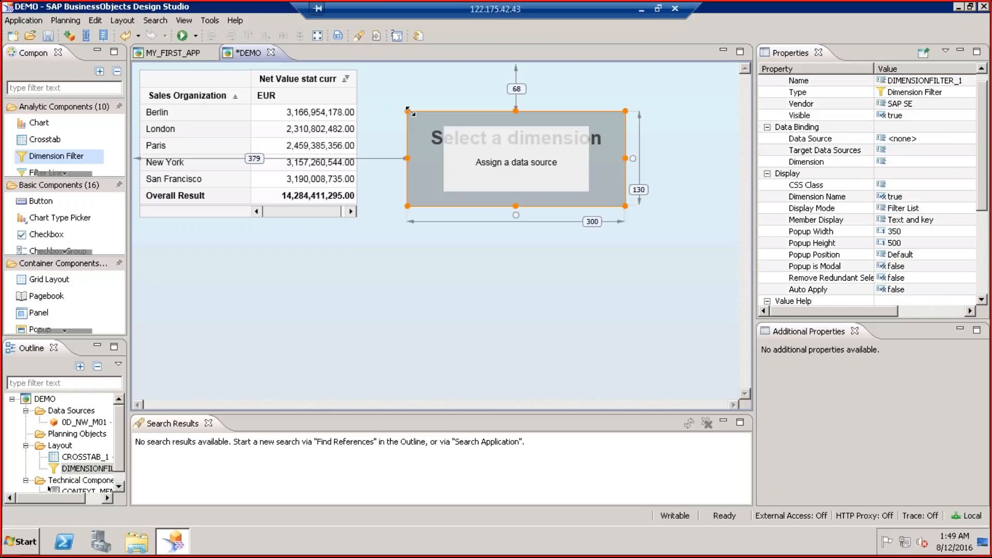
drag(487, 171, 454, 138)
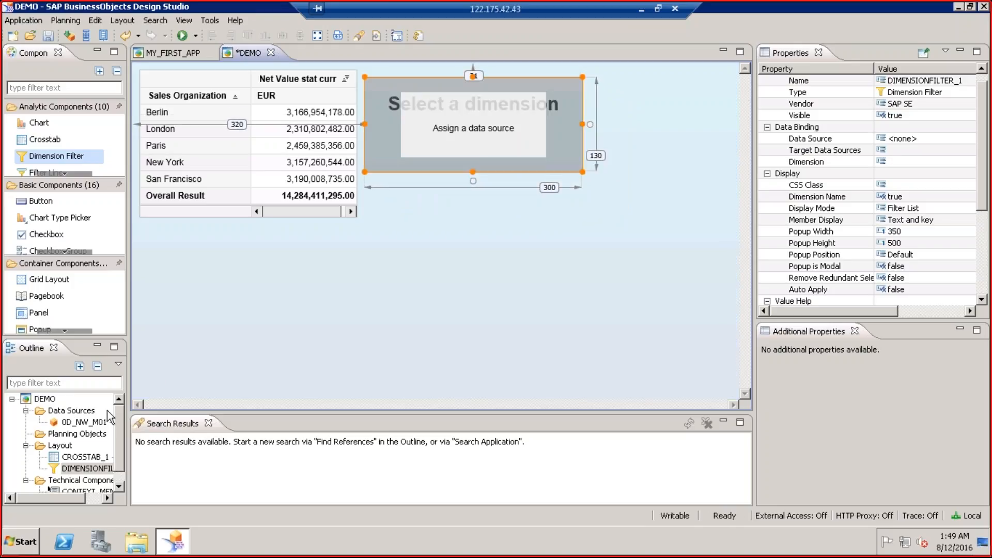
click(88, 423)
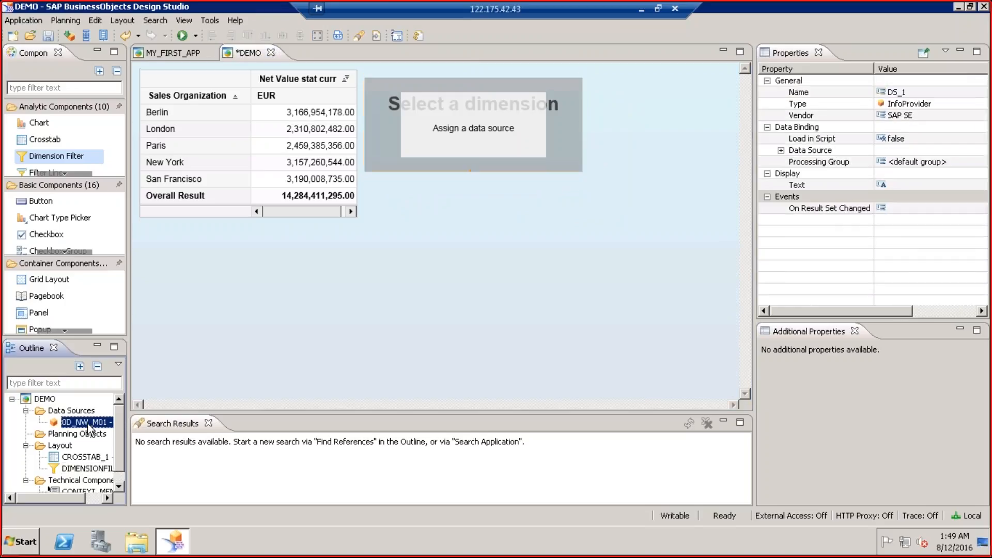
drag(291, 306, 449, 132)
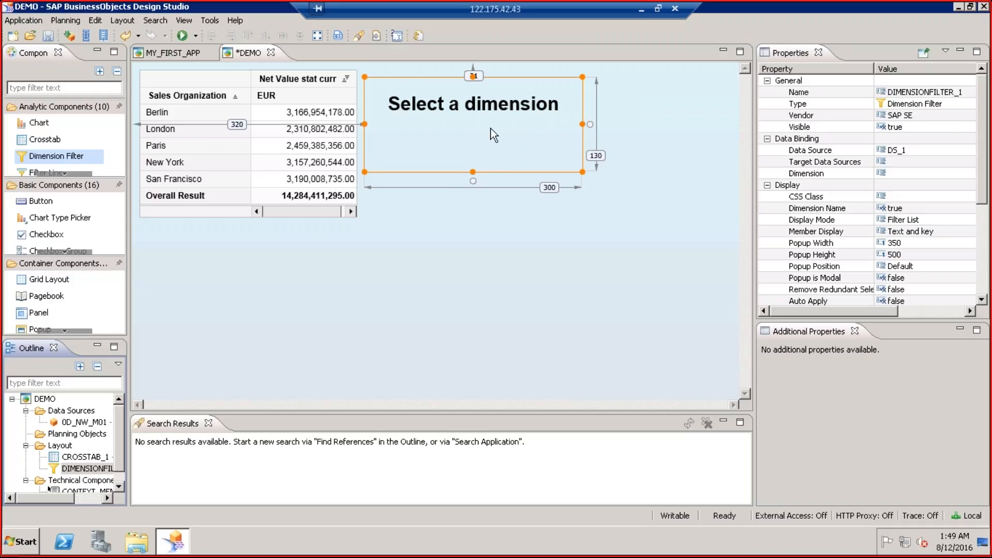
Set the dimension filter's Dimension property to 0D_NW_SORG - Sales Organization.
click(921, 172)
click(966, 173)
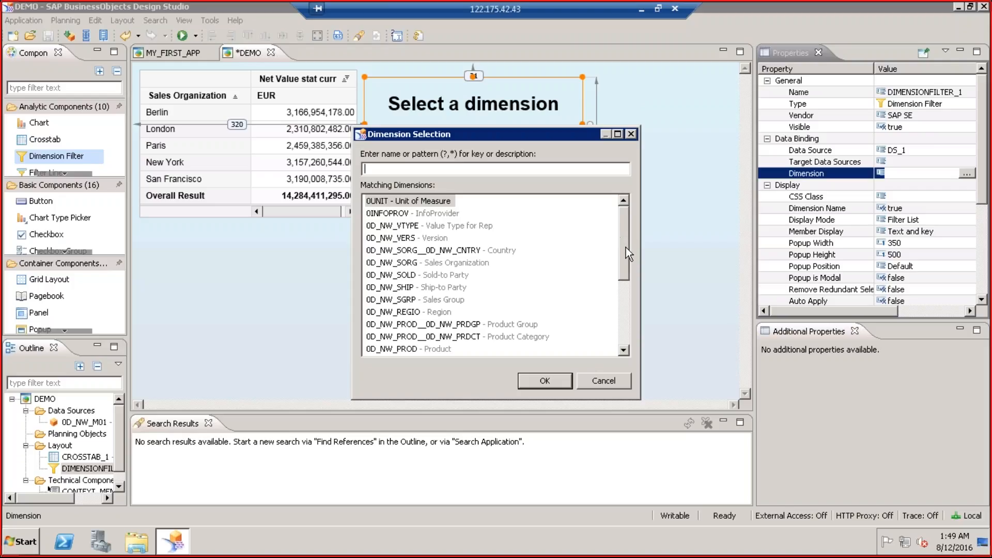
drag(626, 247, 625, 264)
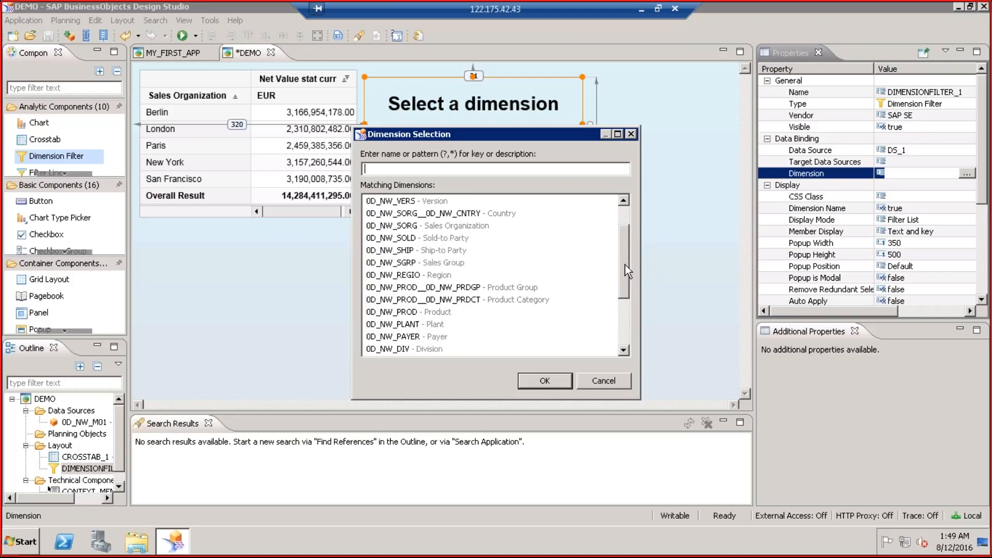
scroll(623, 279, down, 1)
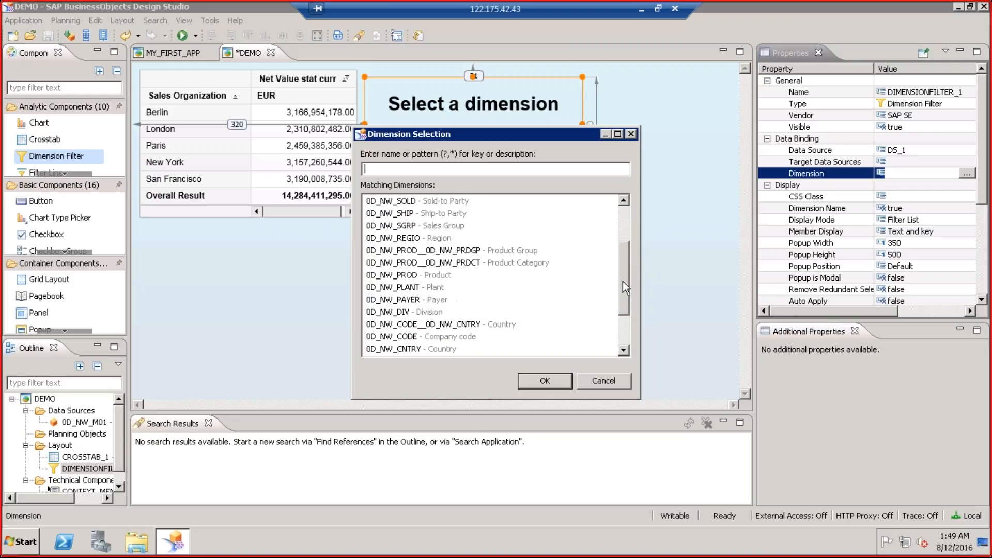
drag(623, 283, 620, 327)
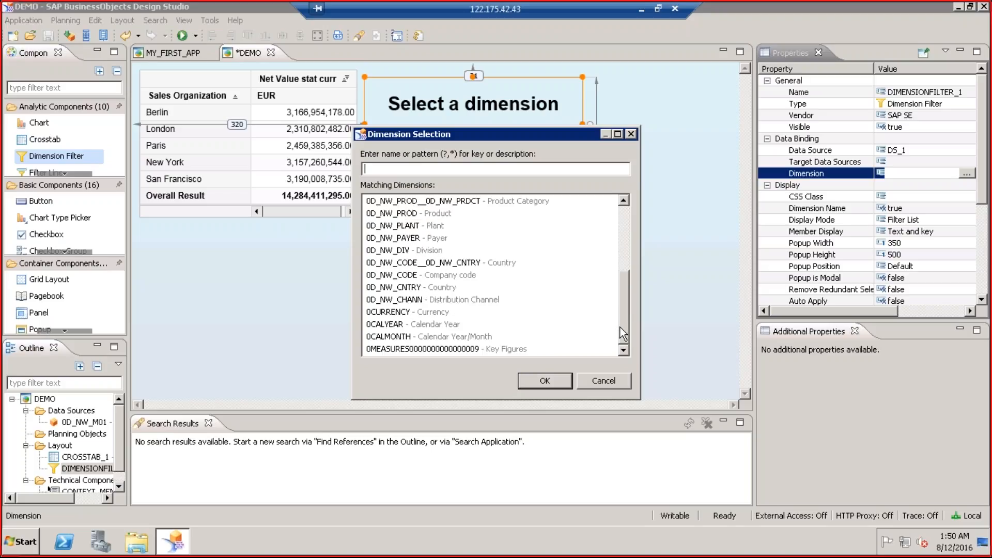
drag(625, 285, 623, 240)
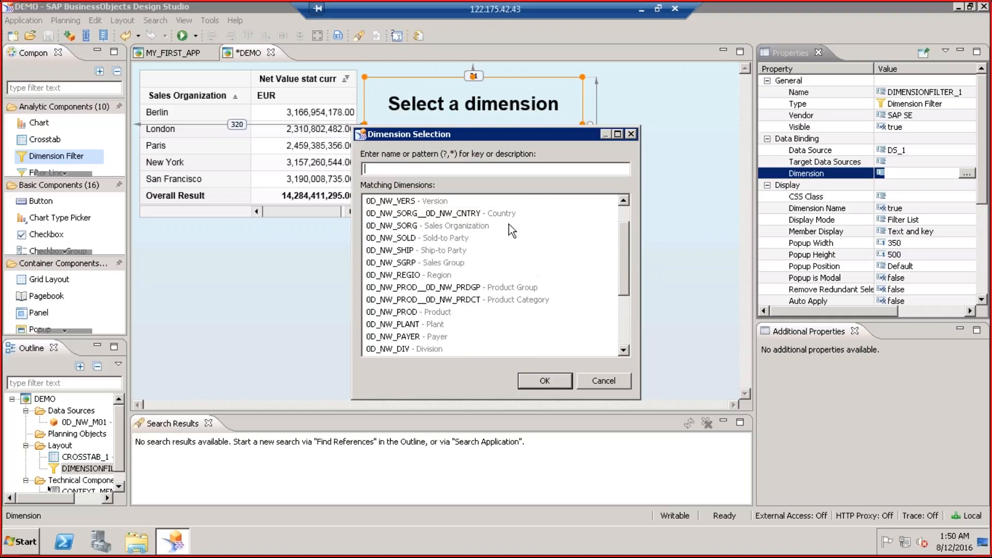
click(457, 225)
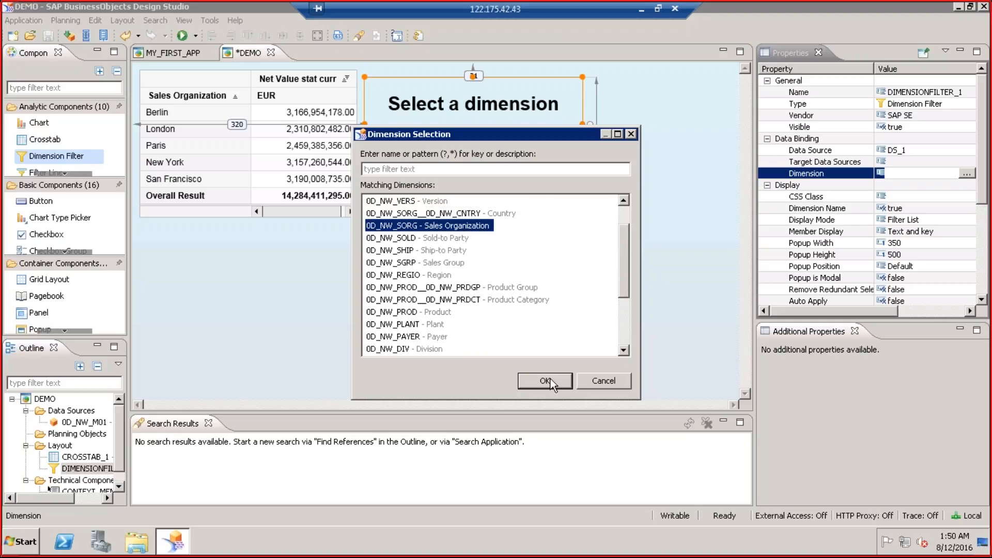
click(545, 380)
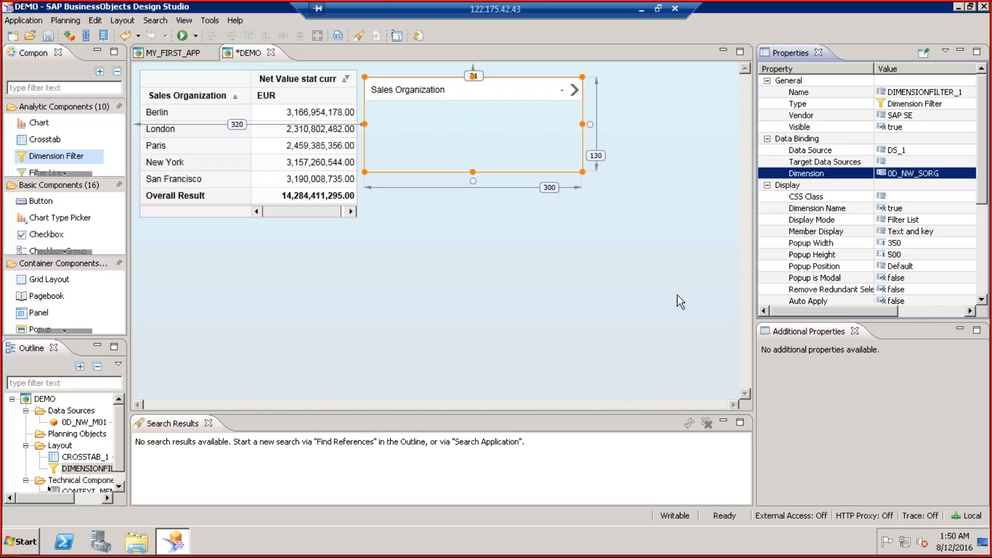
Try to choose target data sources for the dimension filter.
click(833, 162)
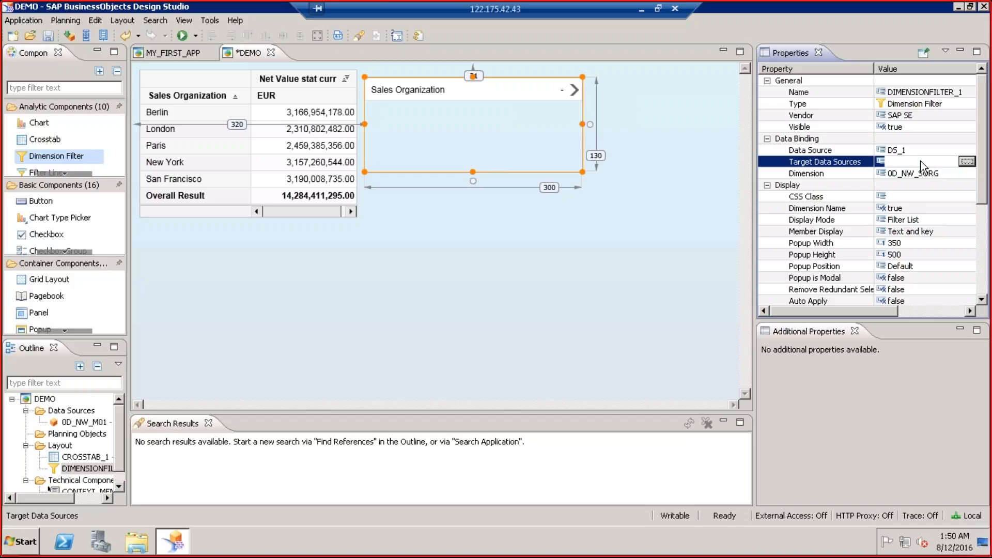
click(966, 163)
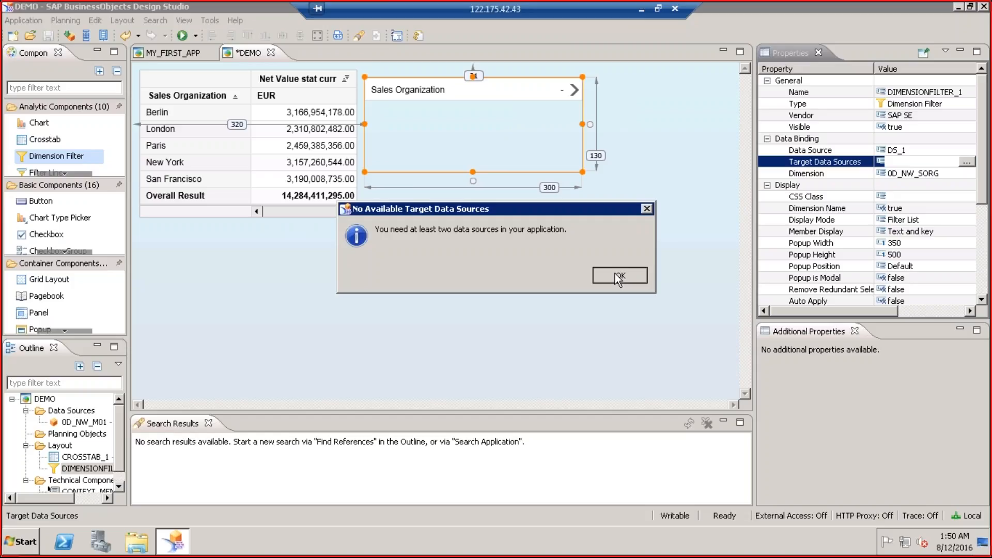
click(615, 274)
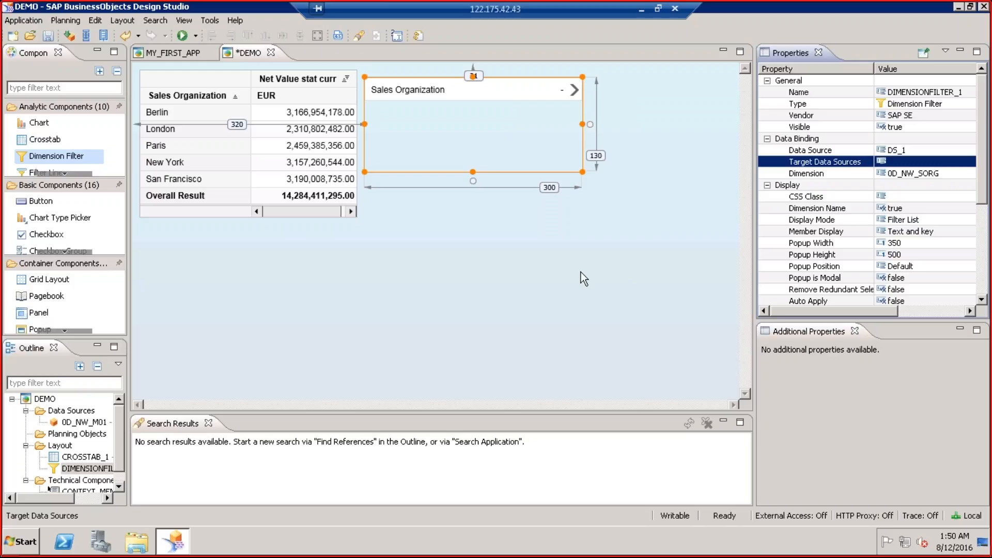
Duplicate the 0D_NW_M01 data source within the application's Data Sources.
click(83, 423)
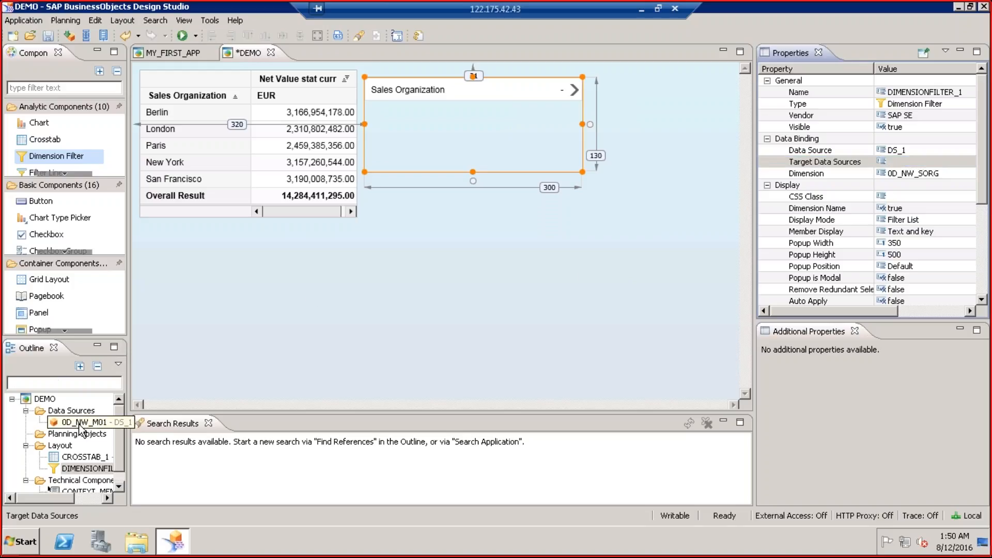
right_click(83, 425)
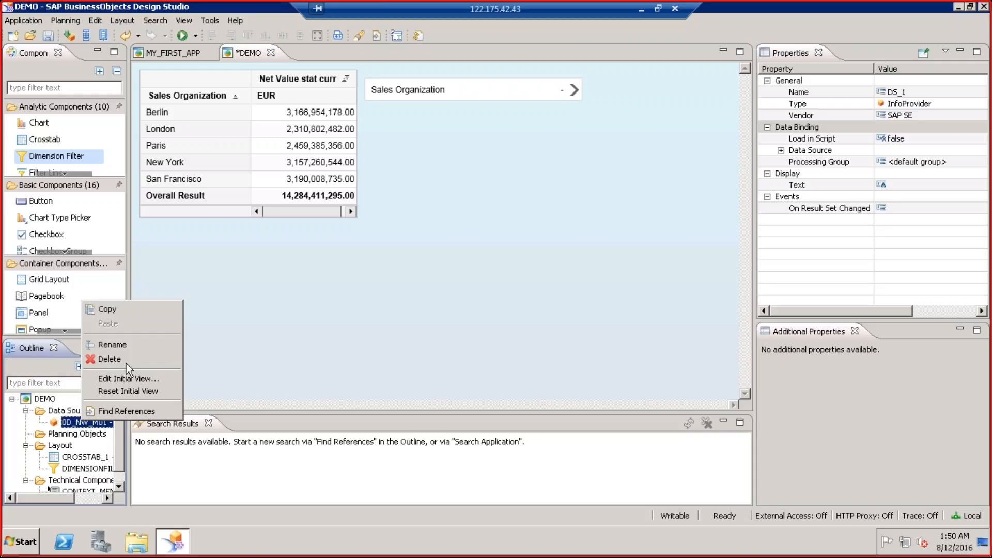
click(113, 309)
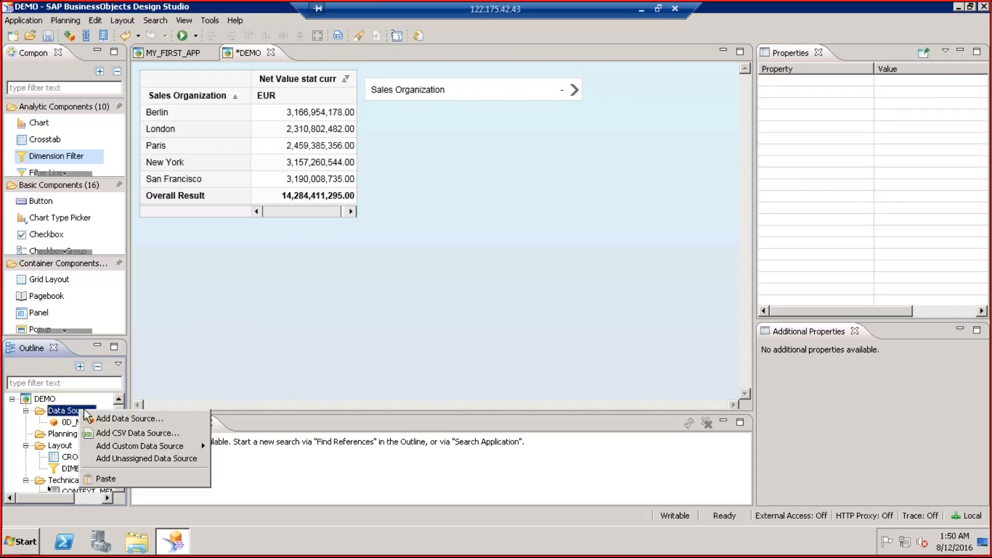
click(110, 479)
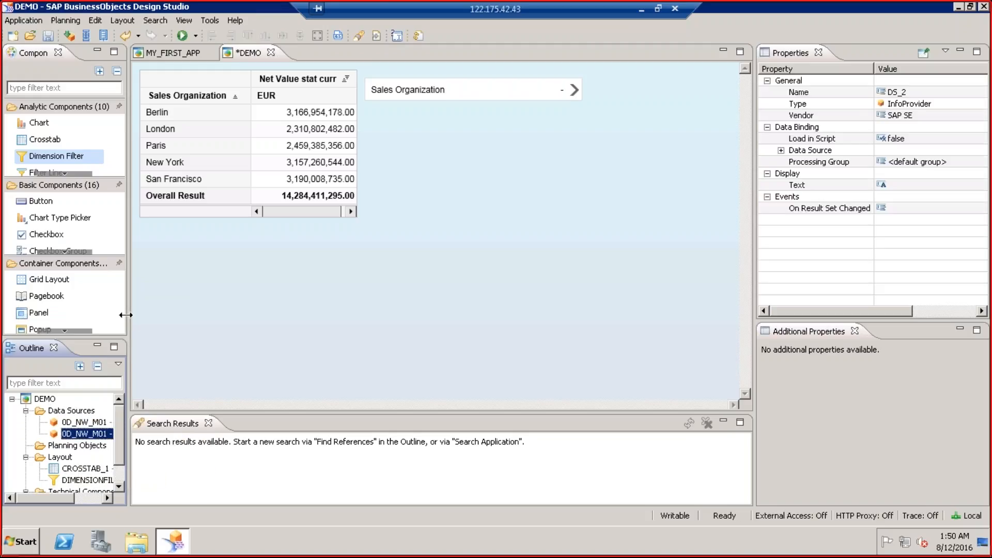
Assign the duplicated data source DS_2 to the dimension filter and set its Target Data Sources to DS_1.
drag(127, 316, 238, 326)
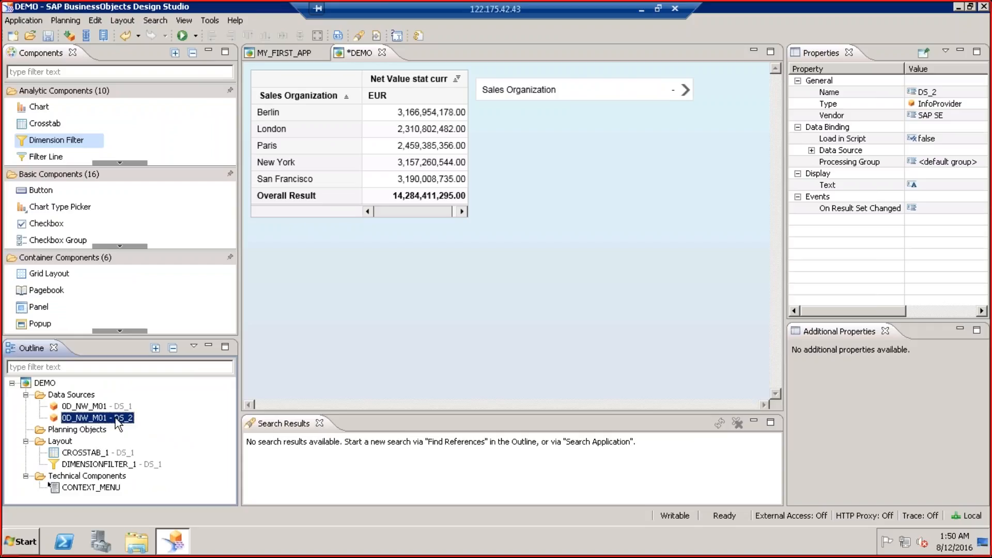
drag(115, 421, 526, 93)
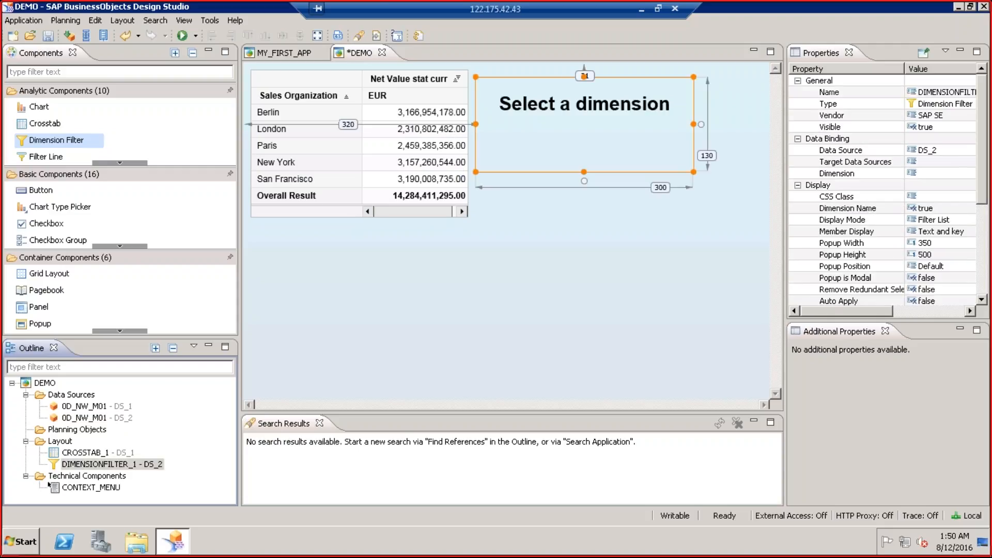
click(971, 152)
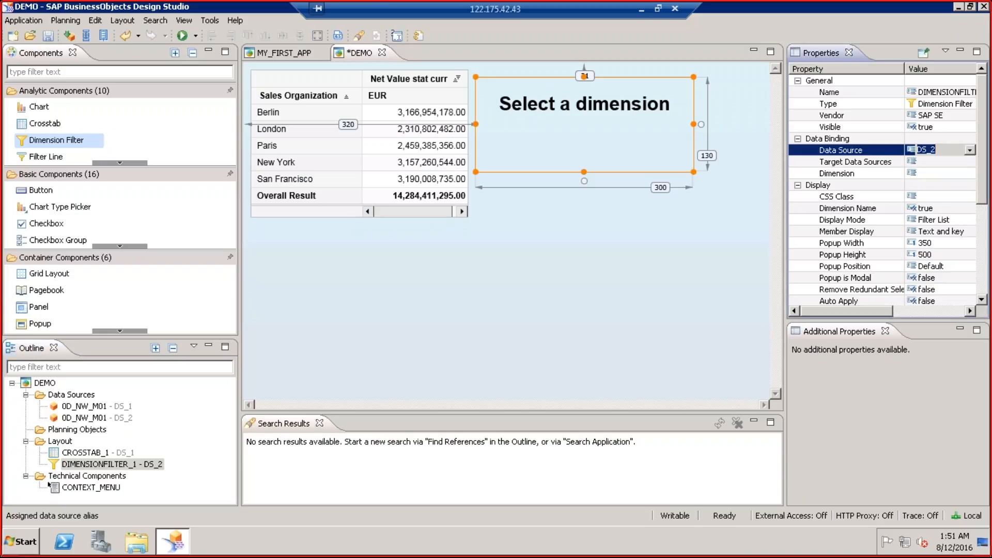
click(964, 162)
click(967, 162)
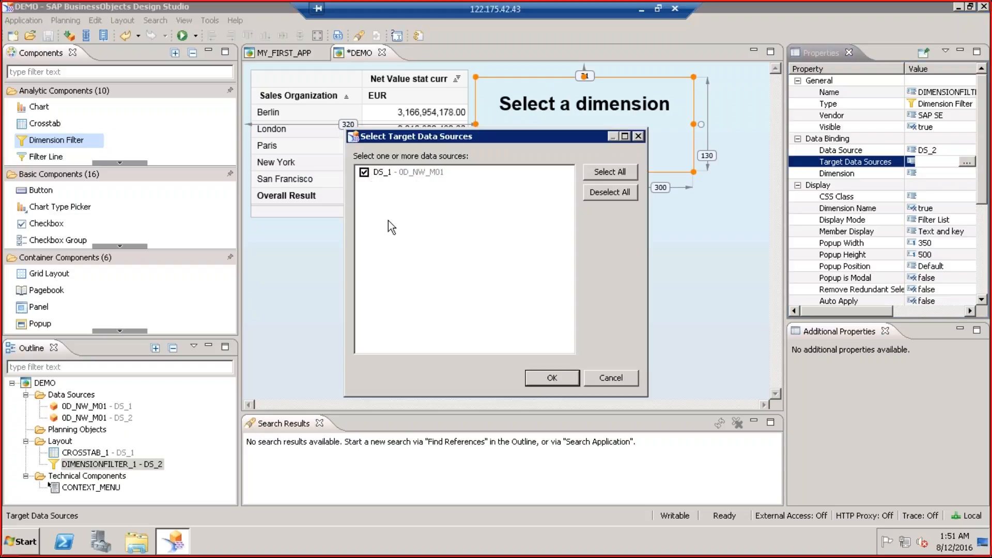
click(551, 377)
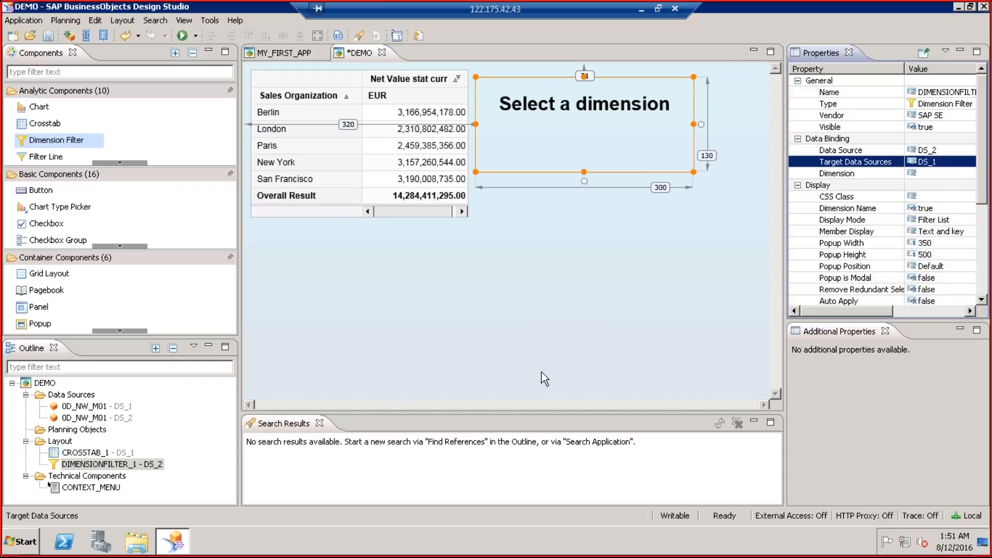
Set the dimension filter's Dimension property to 0D_NW_SORG - Sales Organization, using the newly assigned data source.
click(939, 173)
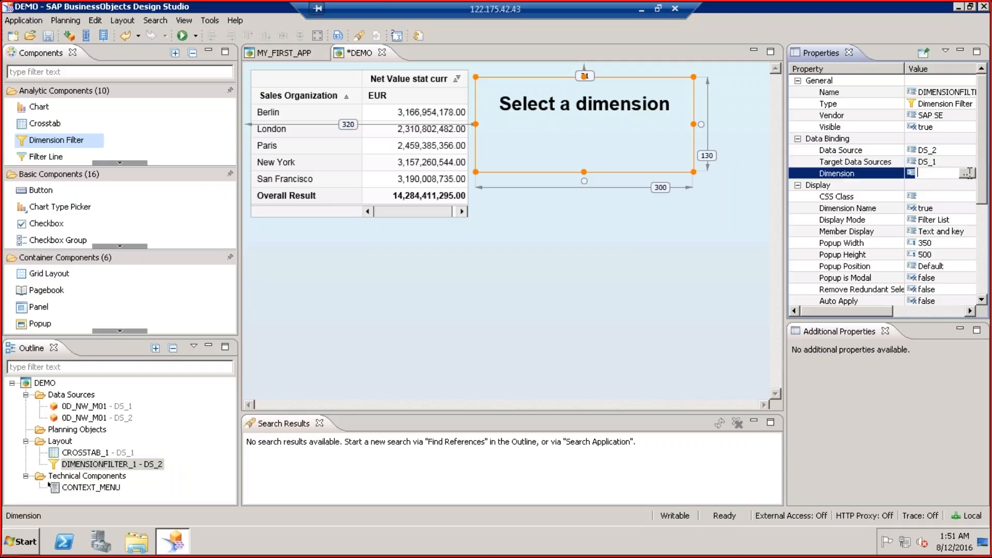
click(966, 173)
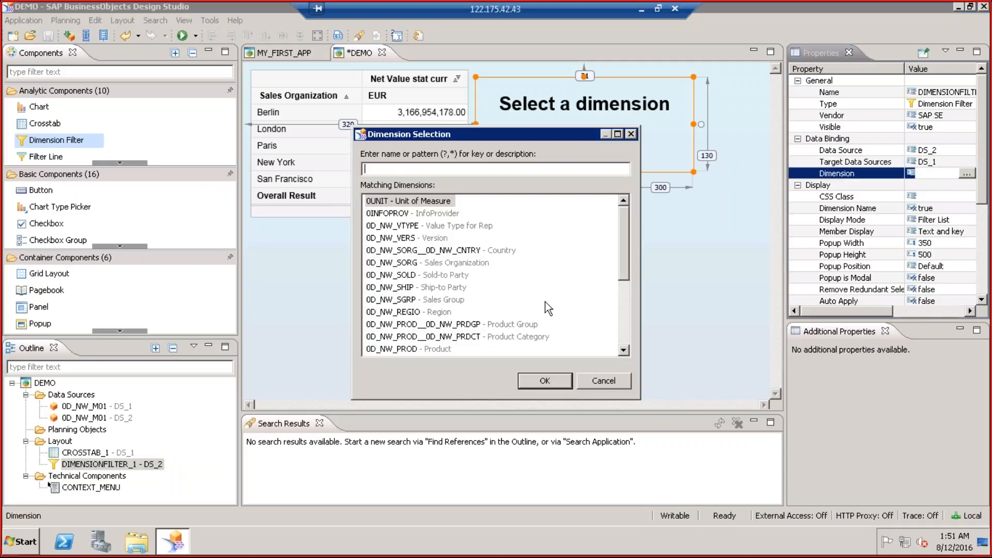
click(448, 264)
click(546, 379)
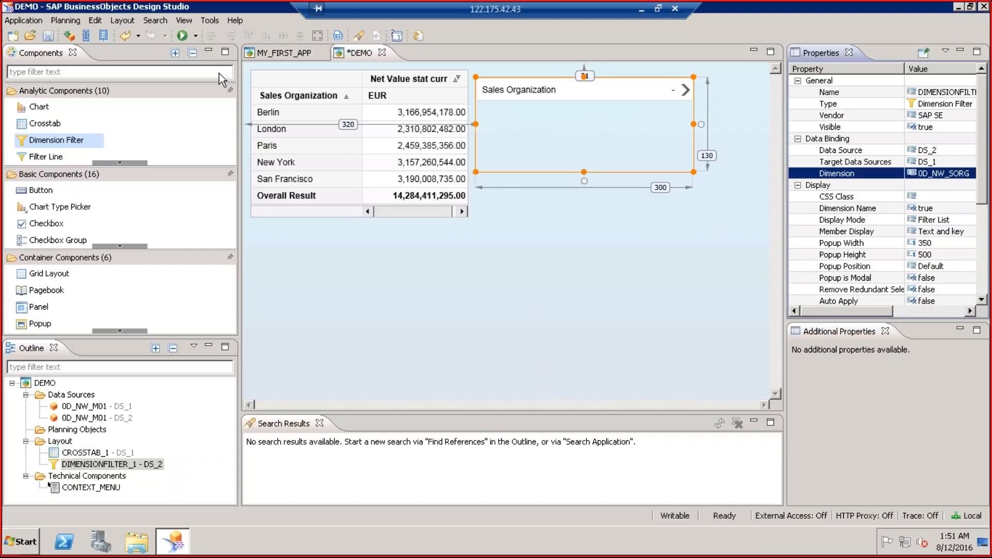
Run the application in the browser and filter Sales Organization to Berlin with the dimension filter.
click(182, 35)
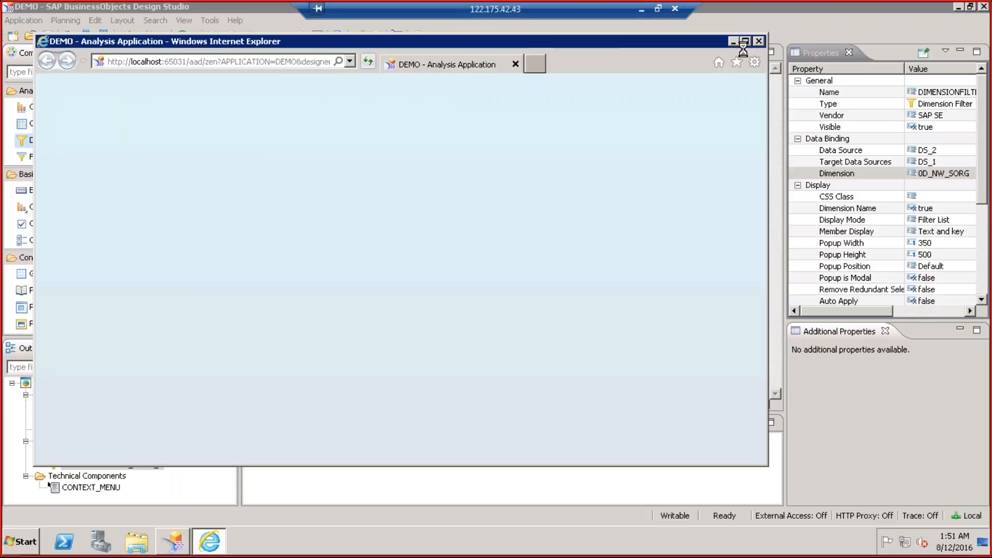
click(745, 42)
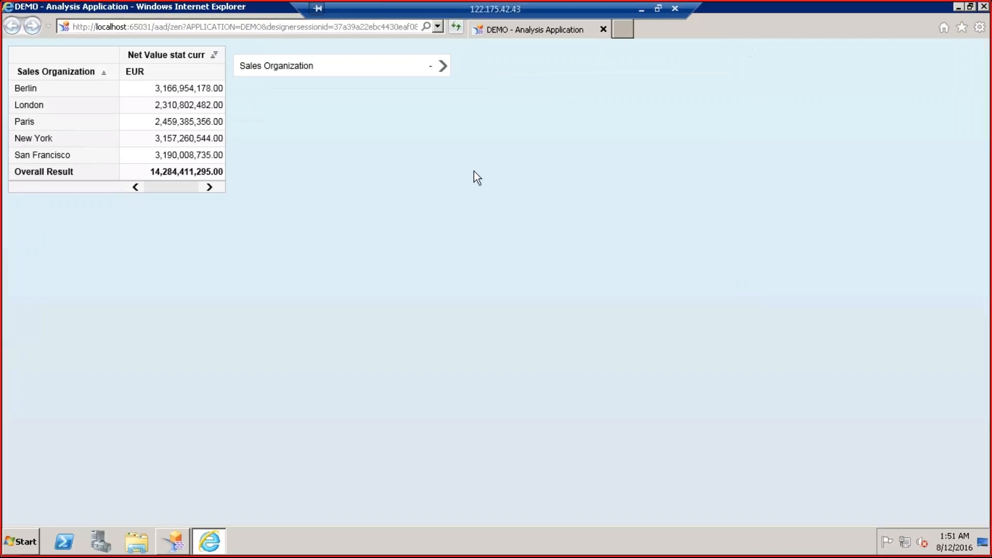
click(443, 69)
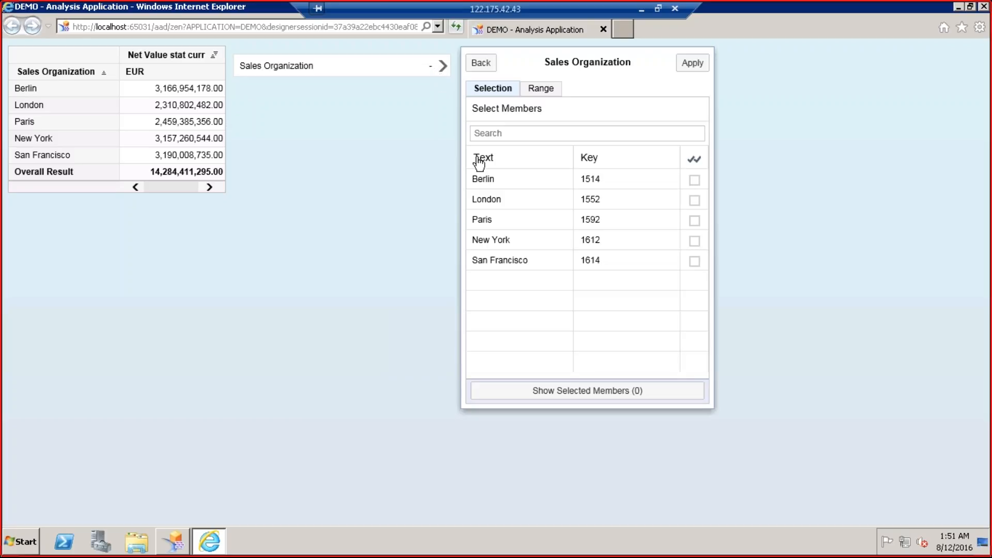
click(694, 180)
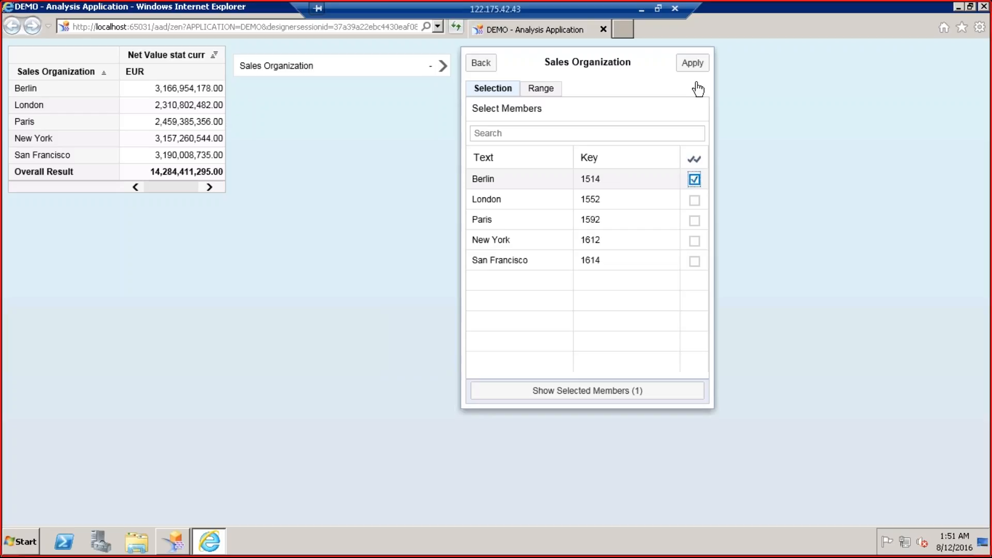
click(693, 66)
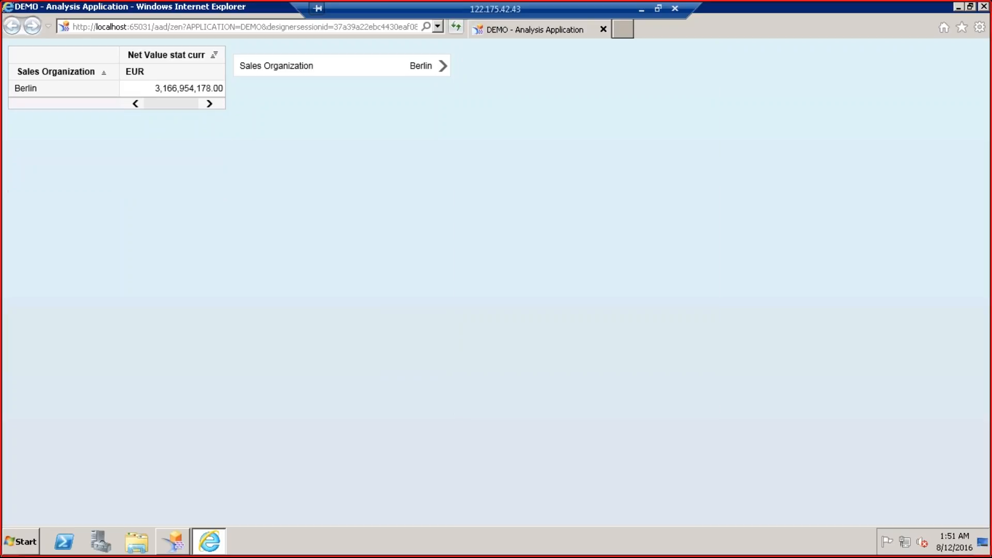
Add Paris to the applied Sales Organization filter, then close the running application.
click(444, 67)
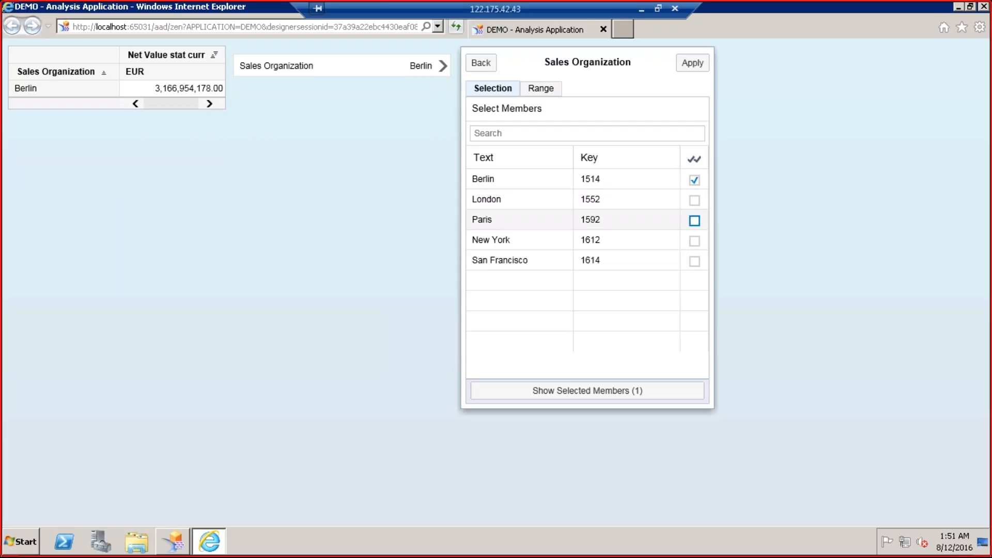
click(694, 221)
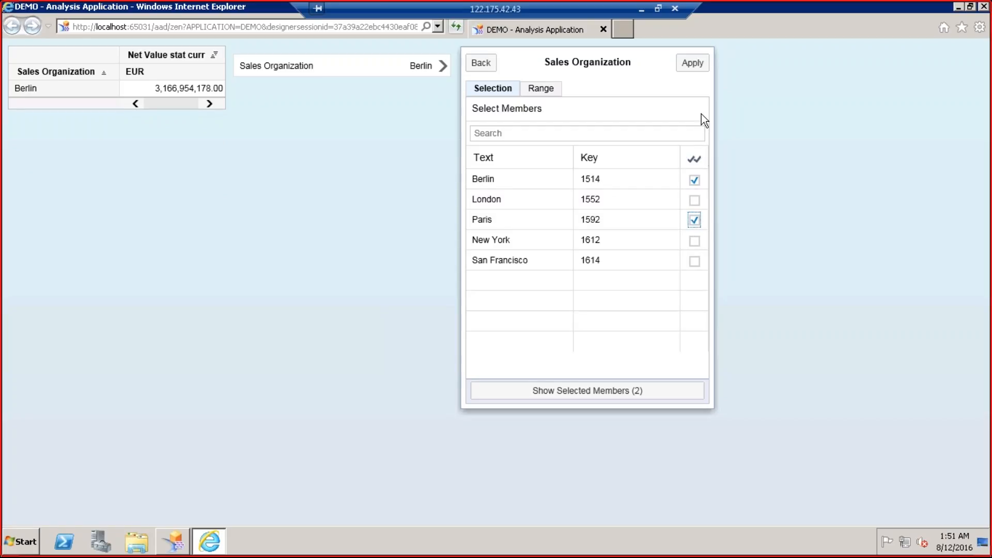
click(692, 63)
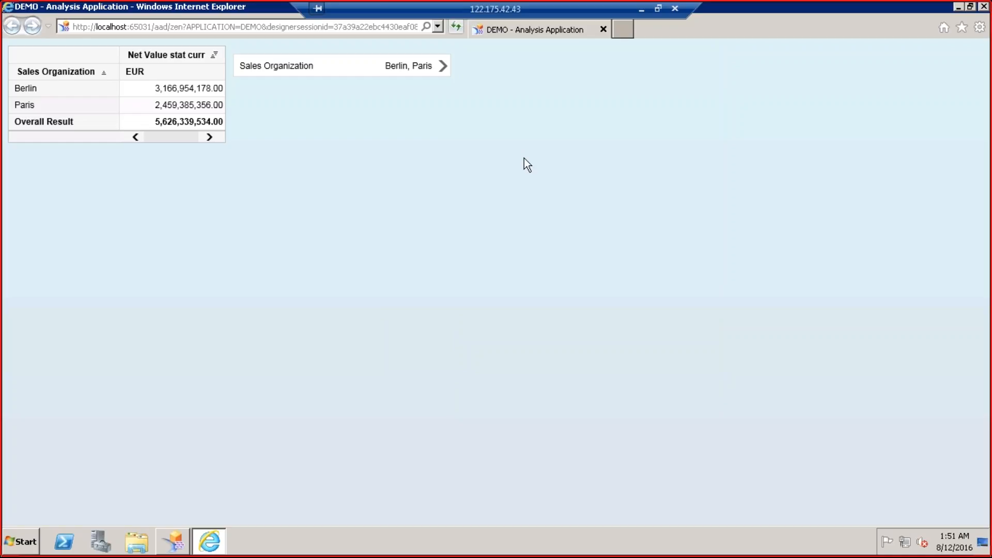
click(983, 7)
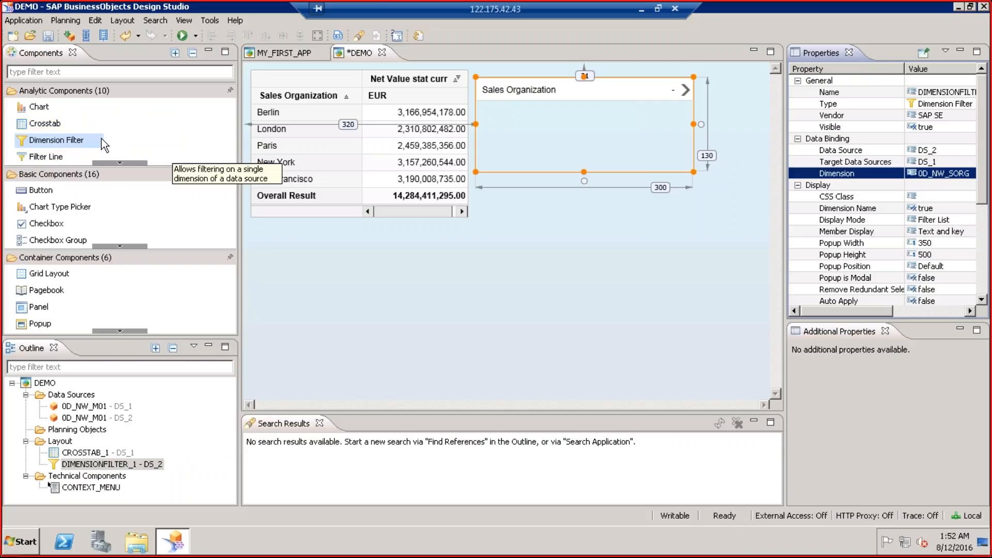
Add a Navigation Panel below the crosstab at a top margin of about 227 and a left margin of about 16.
click(124, 163)
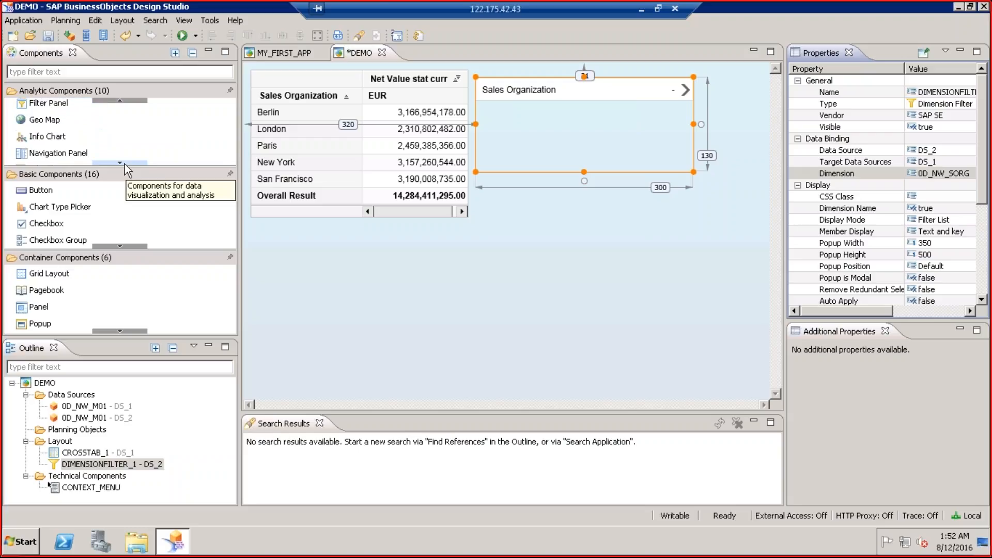
click(125, 164)
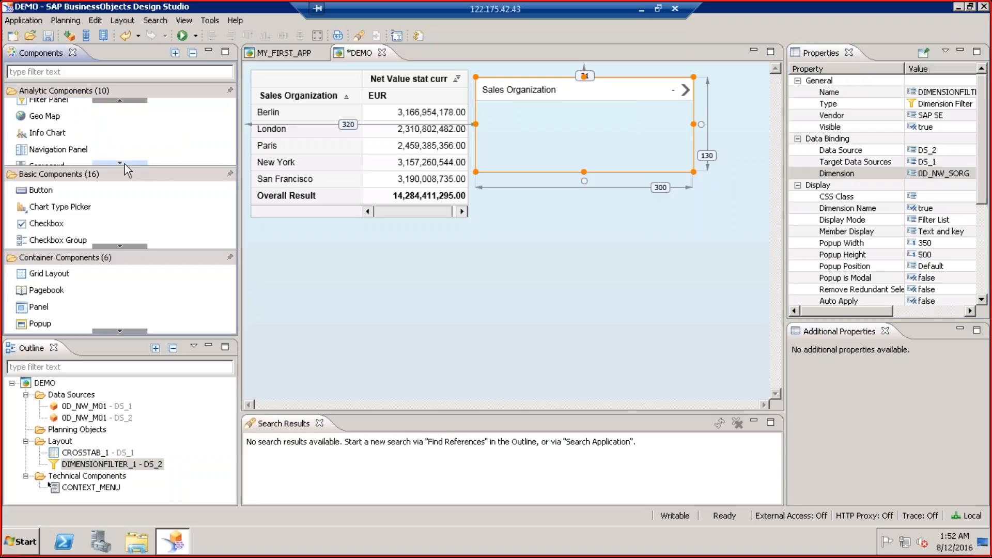
click(125, 164)
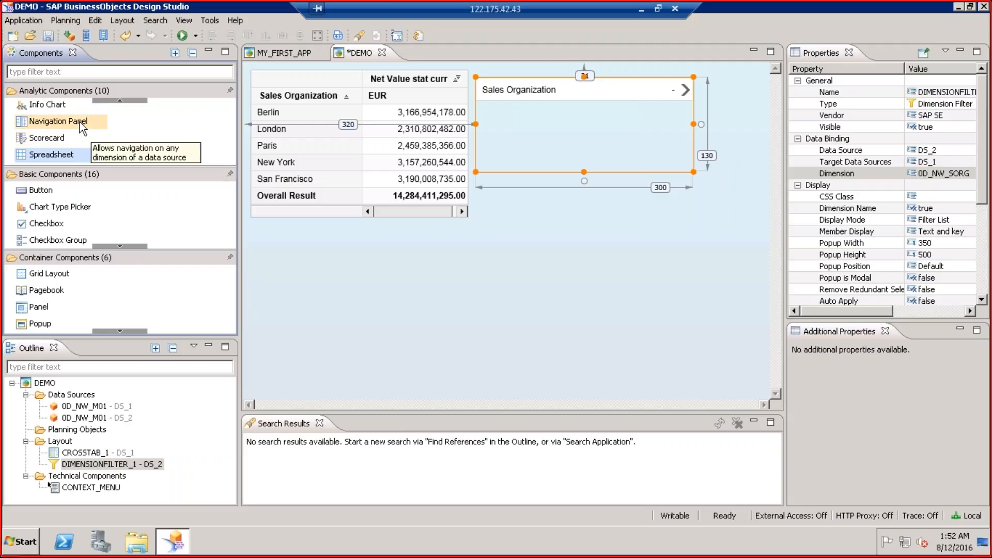
drag(119, 127, 264, 256)
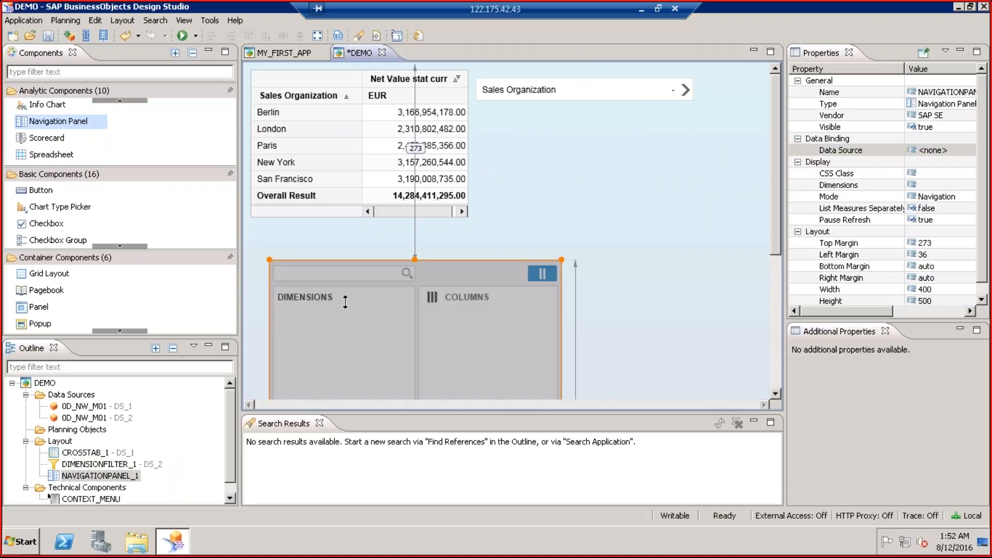
mouse_move(328, 282)
mouse_down()
mouse_move(317, 259)
mouse_move(346, 290)
mouse_move(338, 281)
mouse_up()
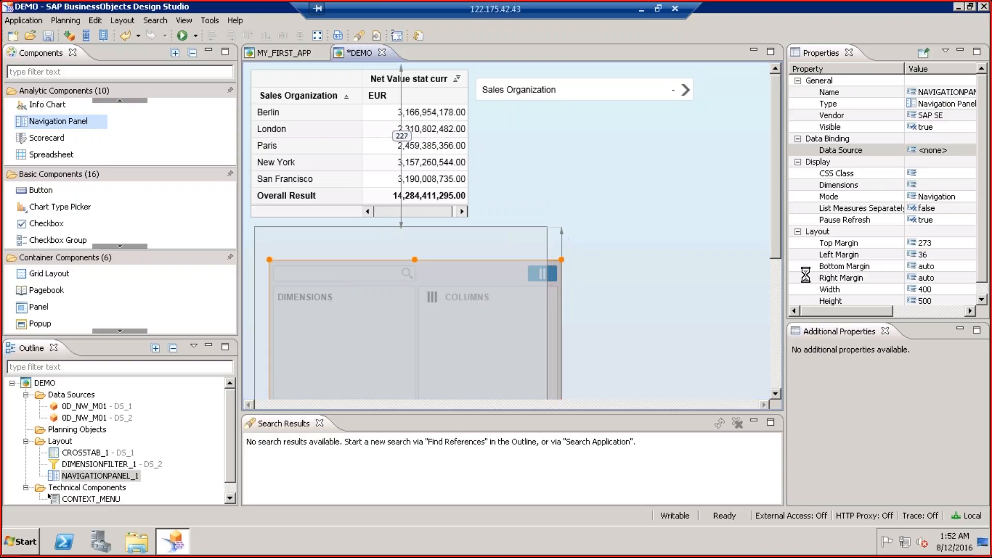
Set the navigation panel's Data Source to DS_1.
click(963, 153)
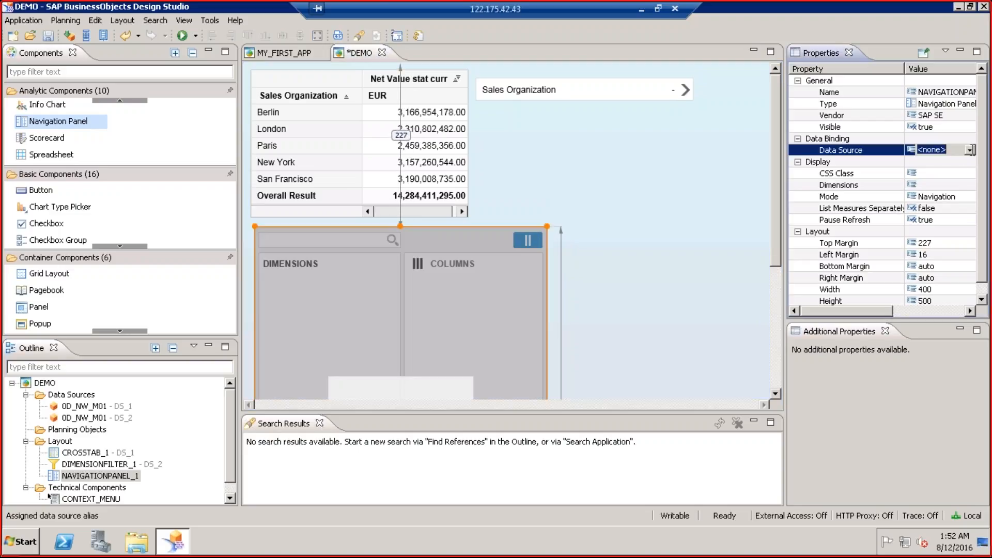
click(970, 150)
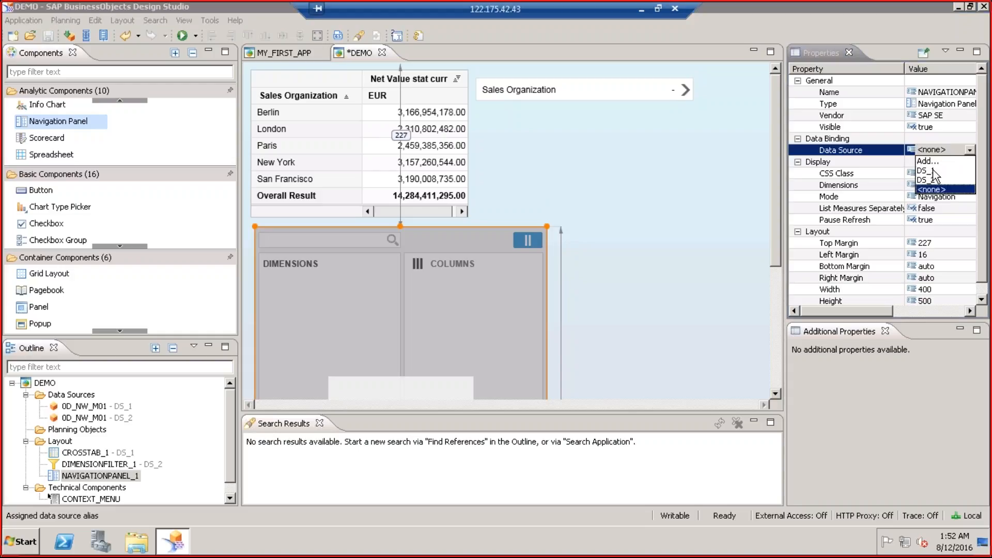
click(930, 171)
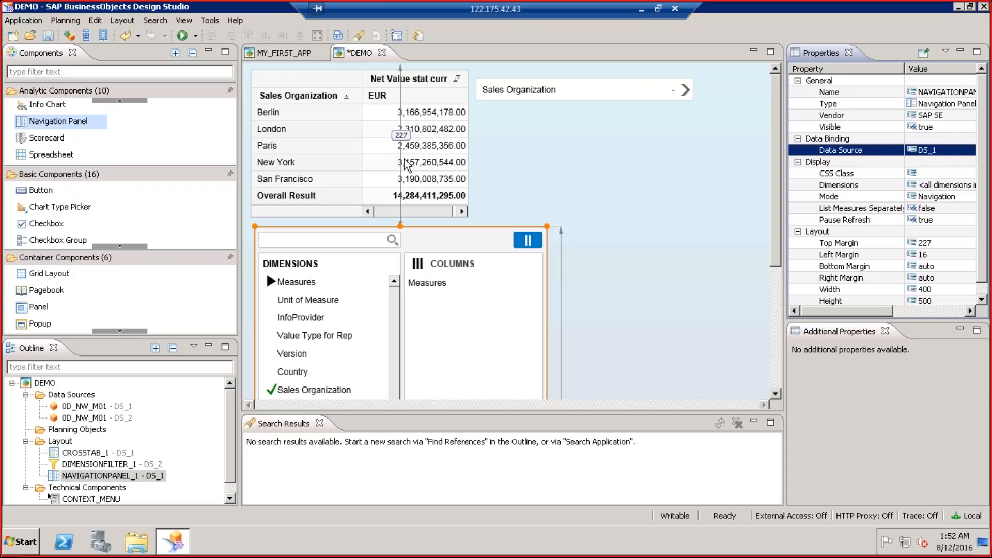
Run the application, add Country to the navigation panel's rows and apply it to the crosstab, then close the preview.
click(182, 35)
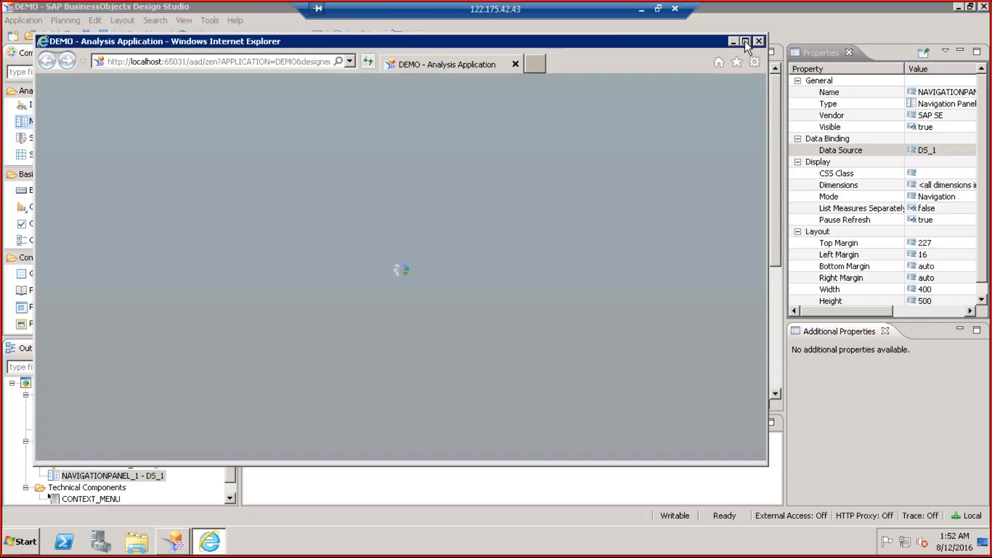
click(745, 41)
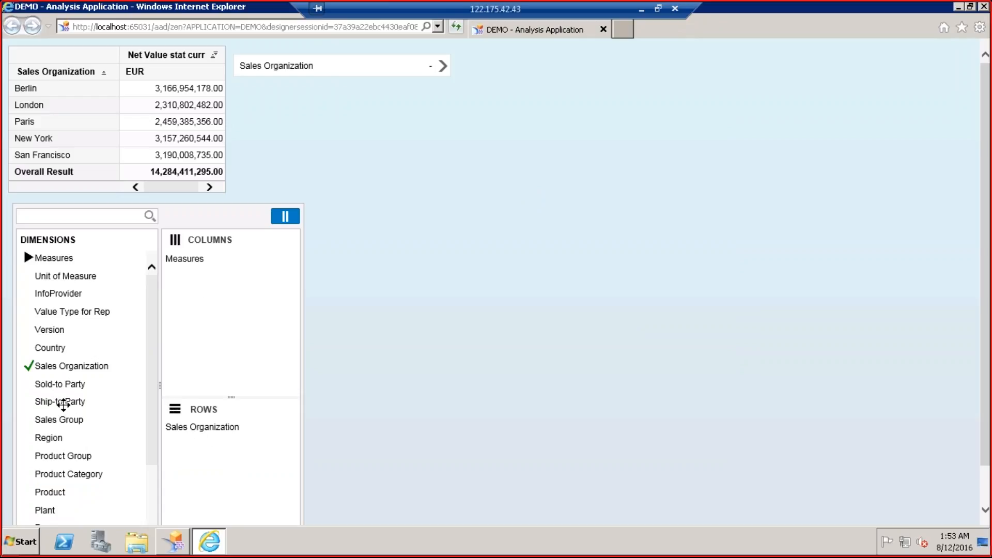
drag(71, 352, 212, 463)
click(285, 216)
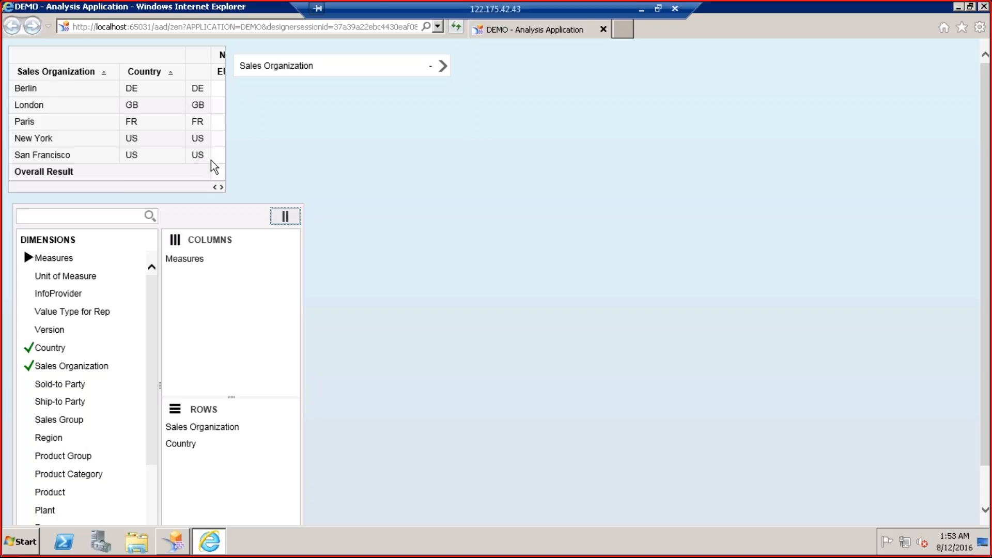
click(222, 187)
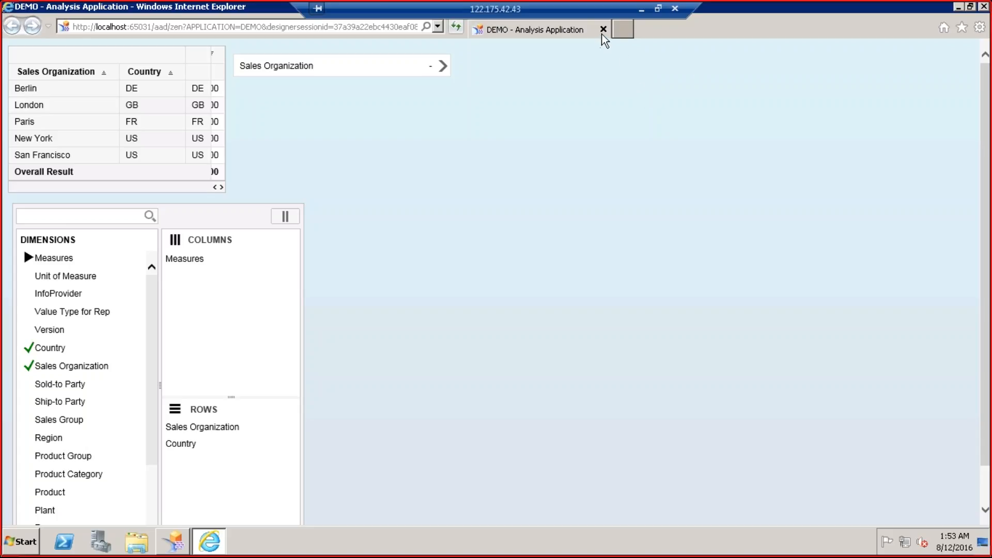
click(983, 8)
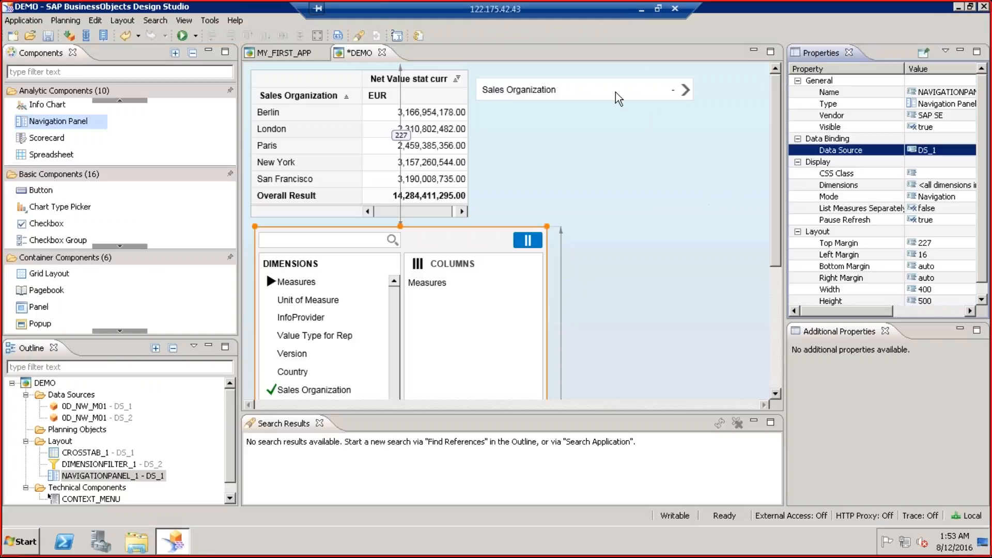
click(616, 91)
click(465, 310)
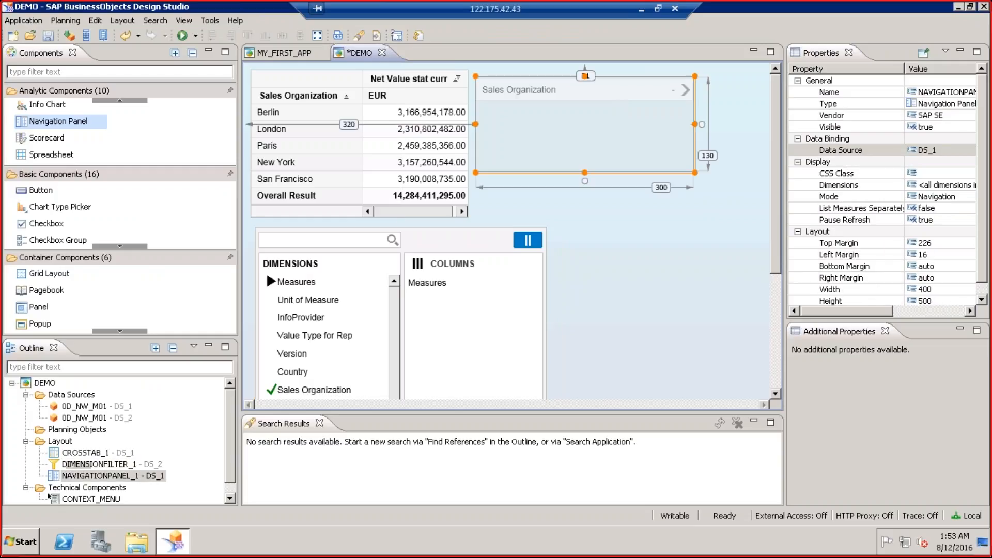
key(Delete)
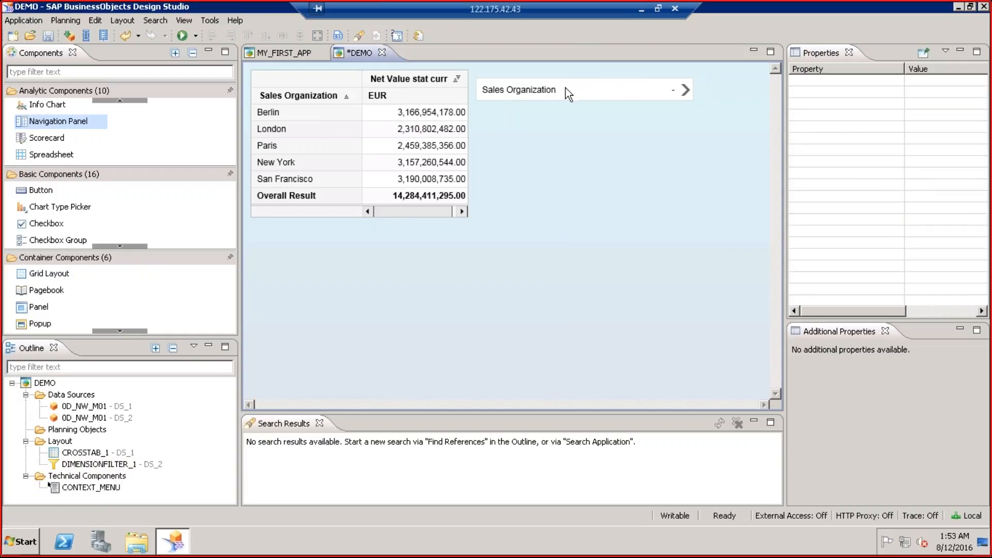
key(ctrl+z)
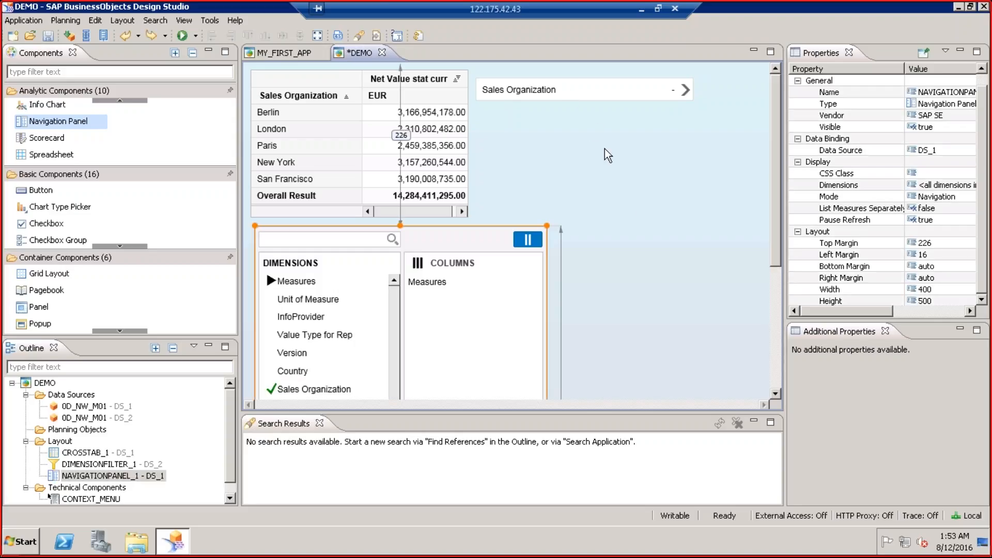
Delete the Sales Organization dimension filter beside the crosstab.
click(625, 209)
click(584, 94)
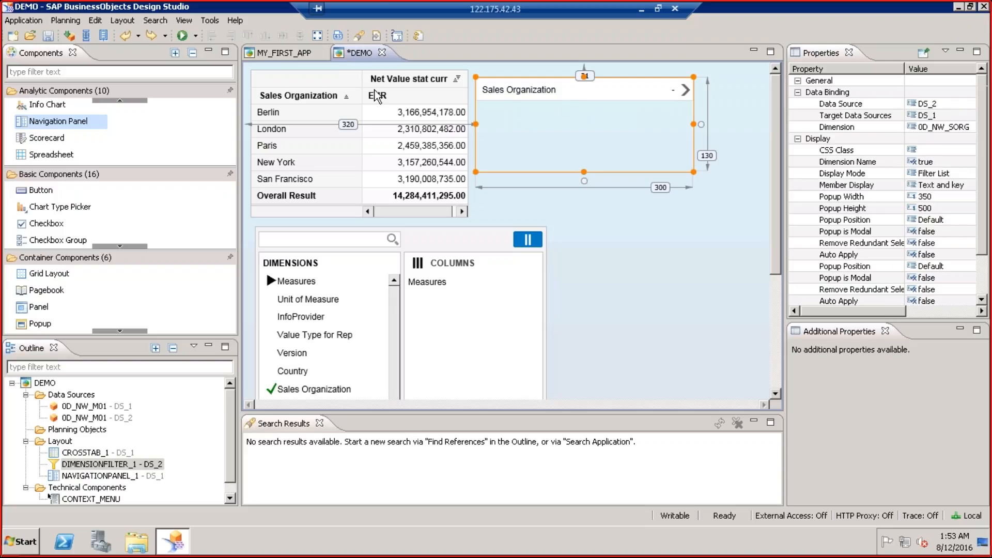
key(Delete)
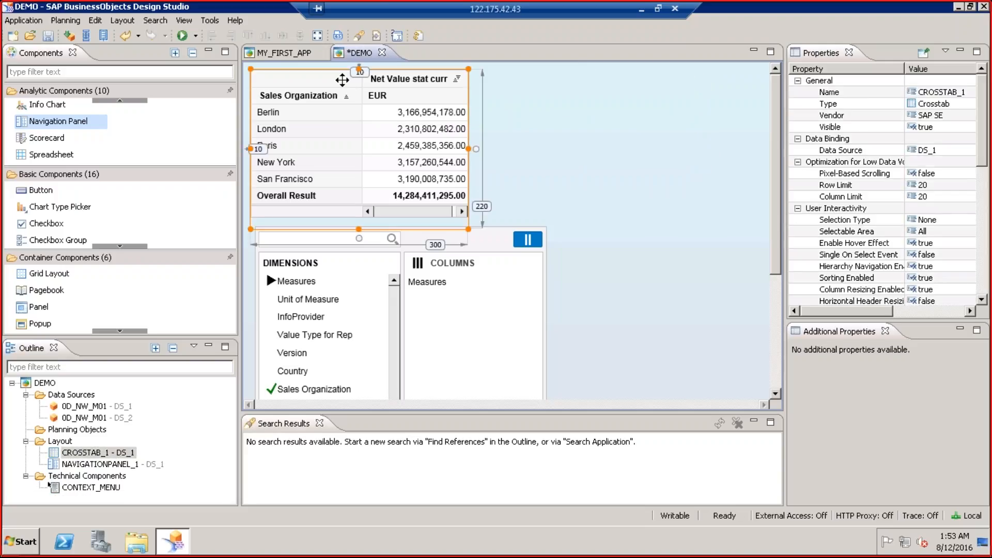
Move the navigation panel to about 24 top and 15 left margin, and the crosstab beside it to about 26 top and 424 left.
drag(475, 86, 498, 178)
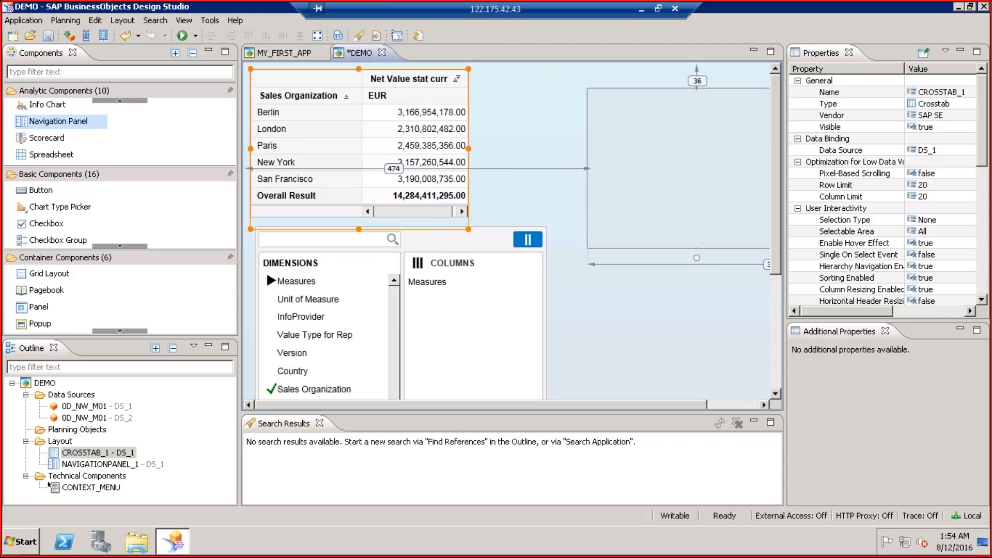
click(450, 240)
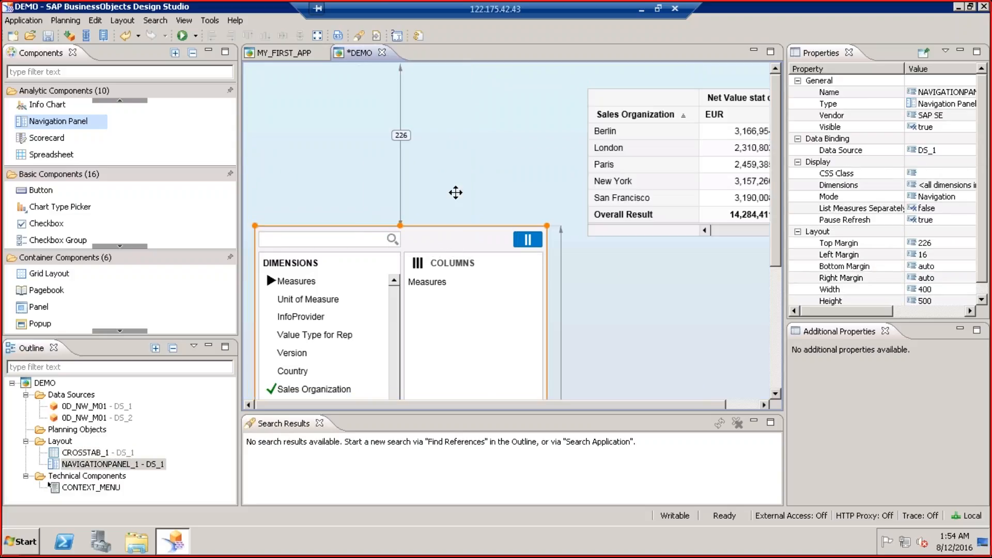
drag(458, 127, 448, 93)
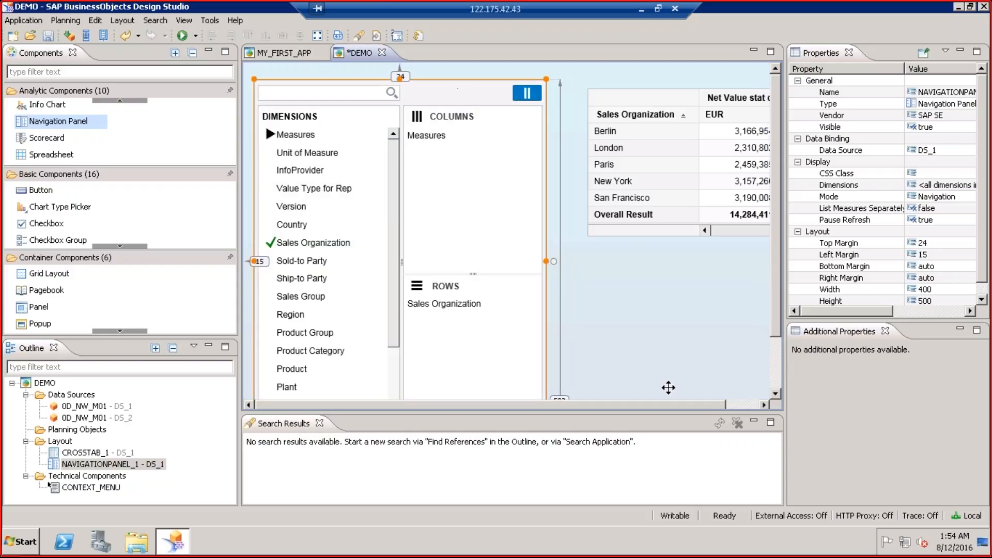
click(320, 424)
drag(669, 99, 631, 91)
Set the crosstab's width and height to auto.
drag(986, 155, 981, 287)
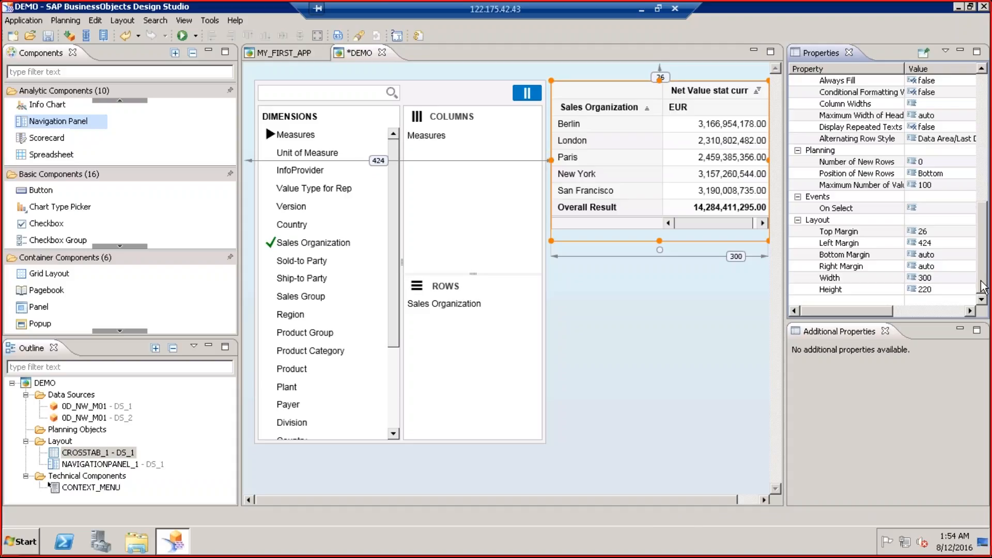
click(958, 277)
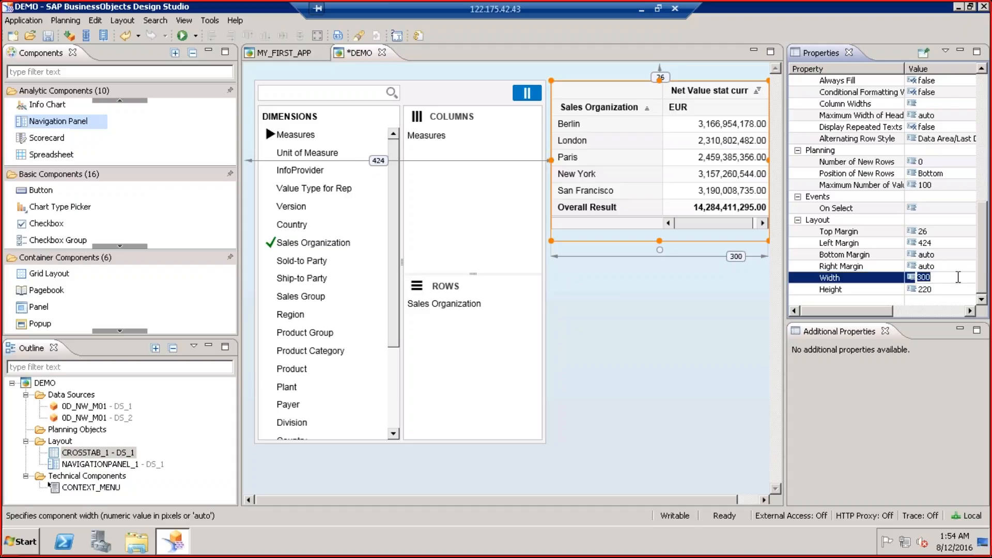
text(auto)
click(935, 288)
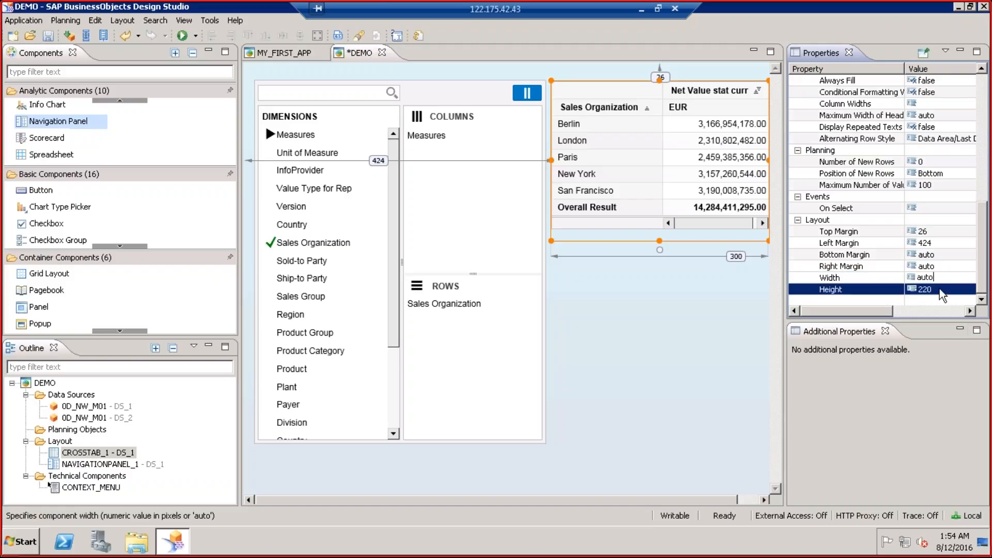
key(Return)
key(Page_Up)
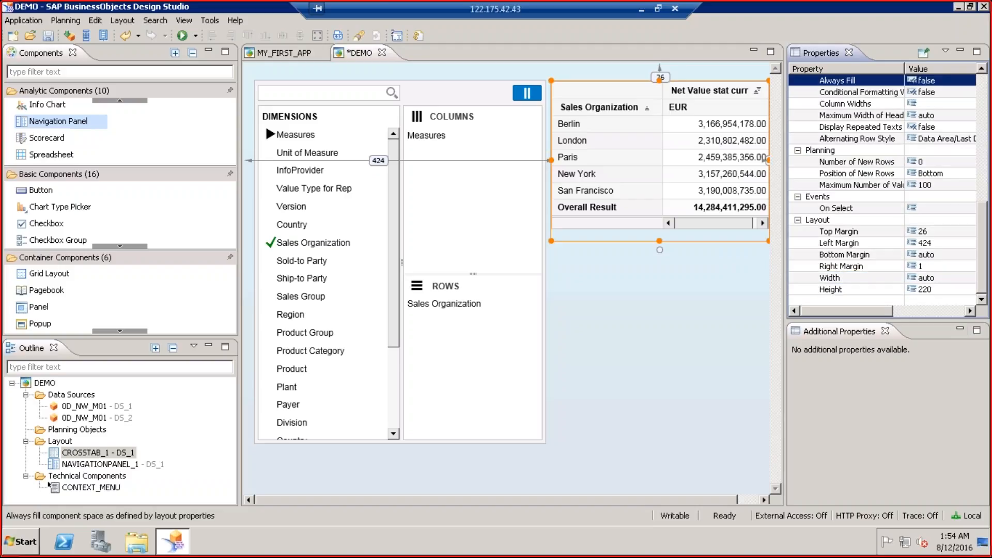
click(935, 289)
text(auto)
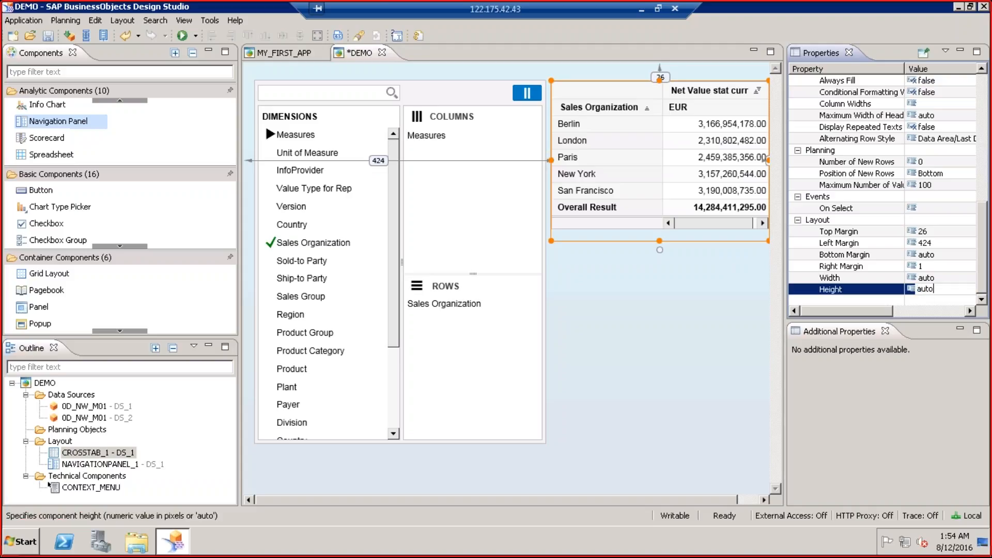
click(944, 412)
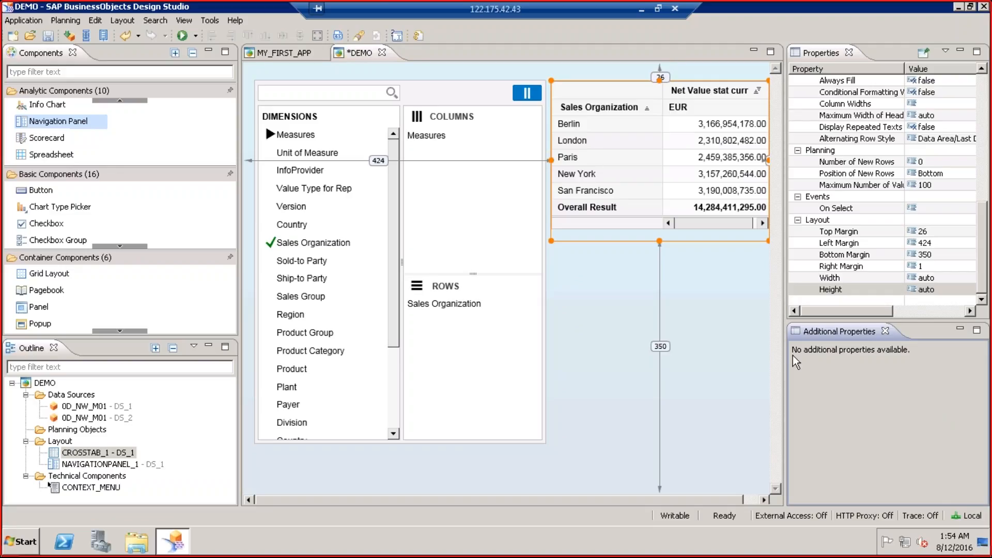
Run the application maximized, add Country to the navigation panel's rows and turn off its paused refresh.
click(182, 36)
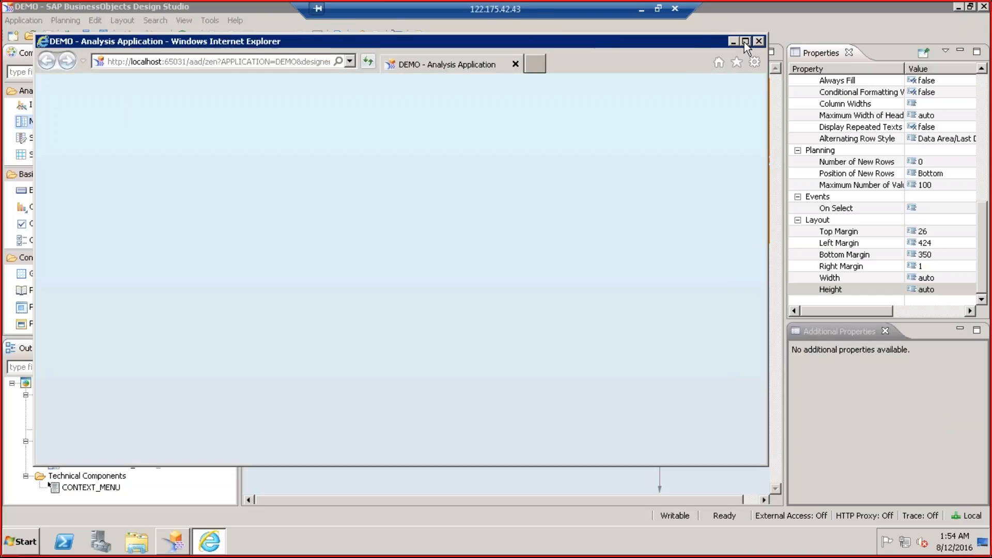
click(745, 40)
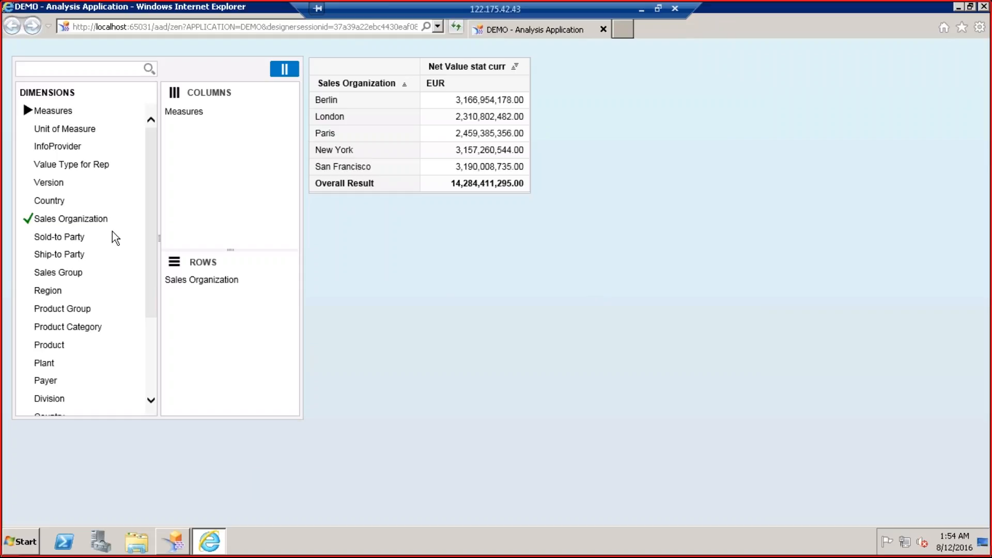
drag(54, 200, 201, 317)
click(281, 69)
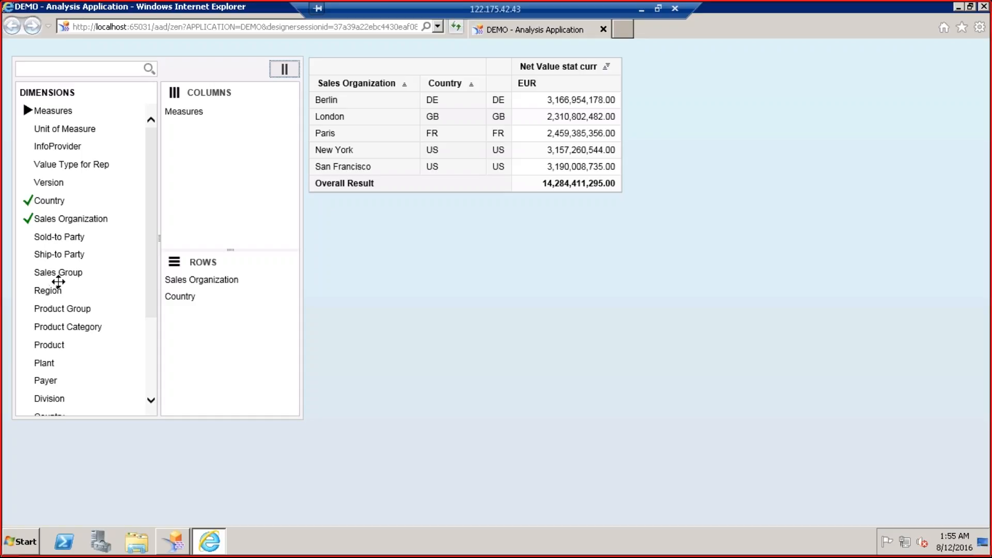
Add Product to the navigation panel's rows, choose Show Totals for it and close the running application.
drag(53, 345, 196, 321)
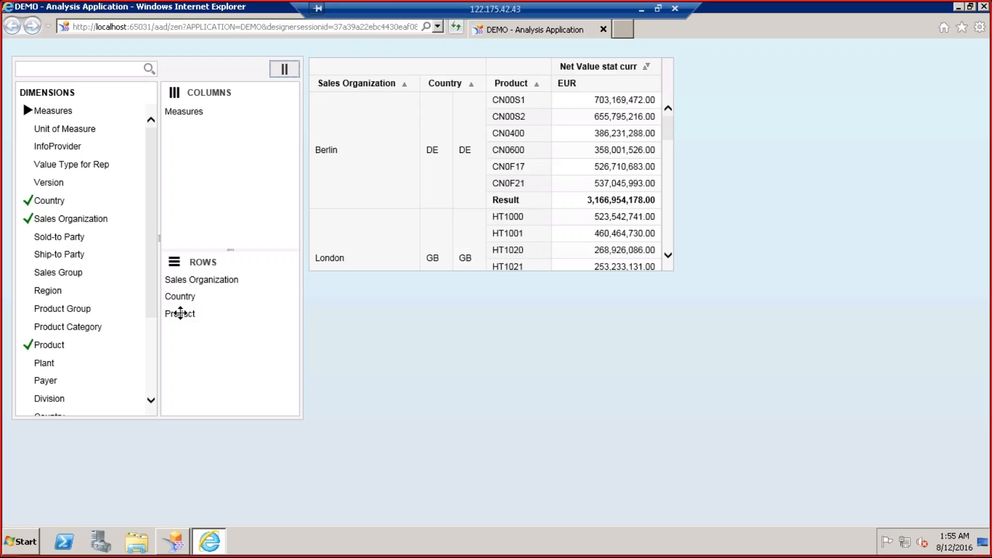
right_click(180, 313)
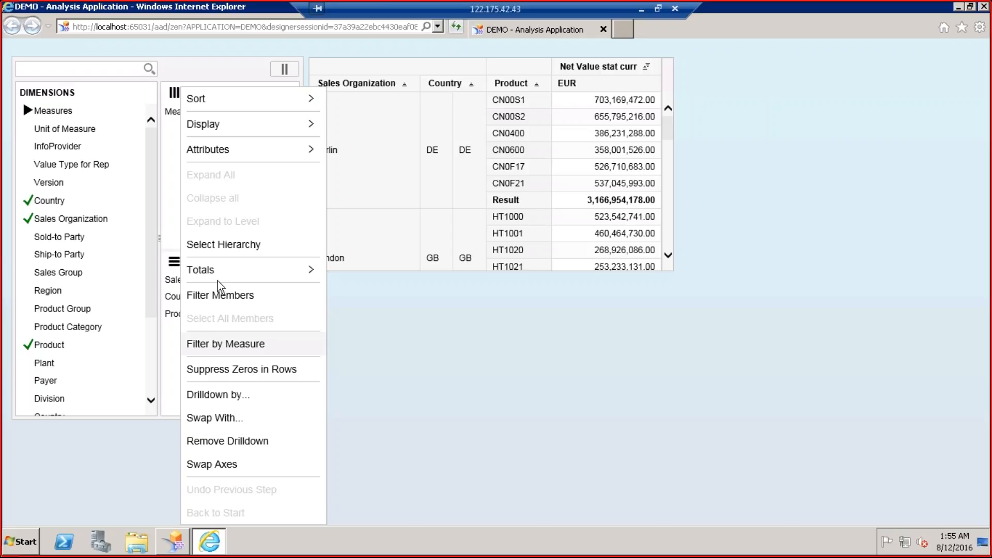
mouse_move(216, 273)
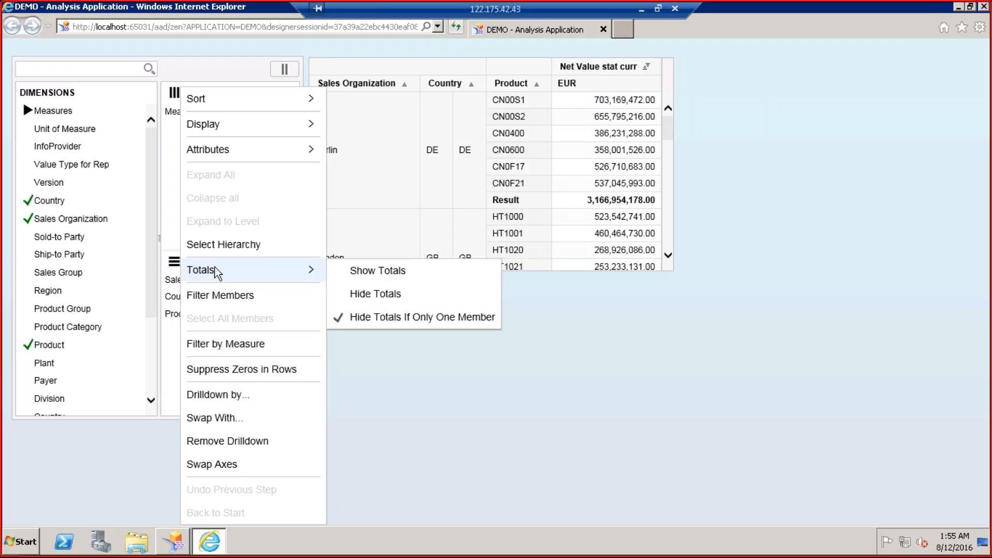
click(375, 273)
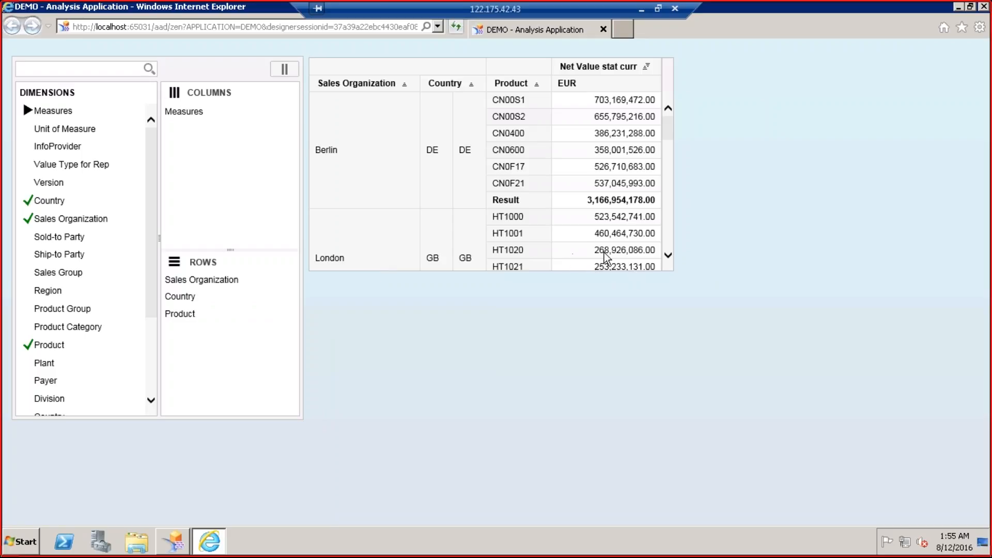
click(983, 7)
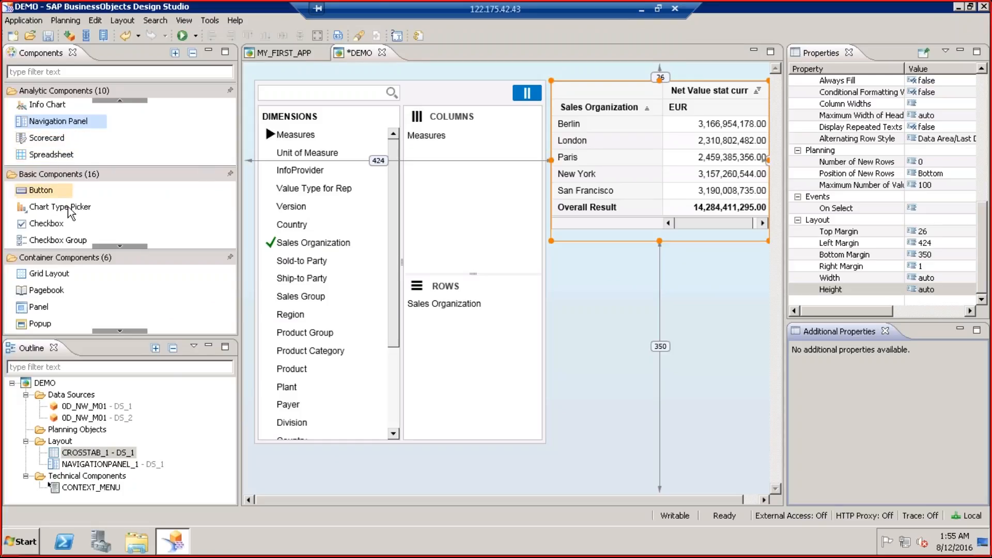
Look through the components available in the Basic Components group.
click(123, 246)
click(124, 246)
click(124, 246)
click(124, 246)
click(124, 246)
click(124, 246)
click(124, 245)
click(124, 246)
click(124, 246)
click(124, 246)
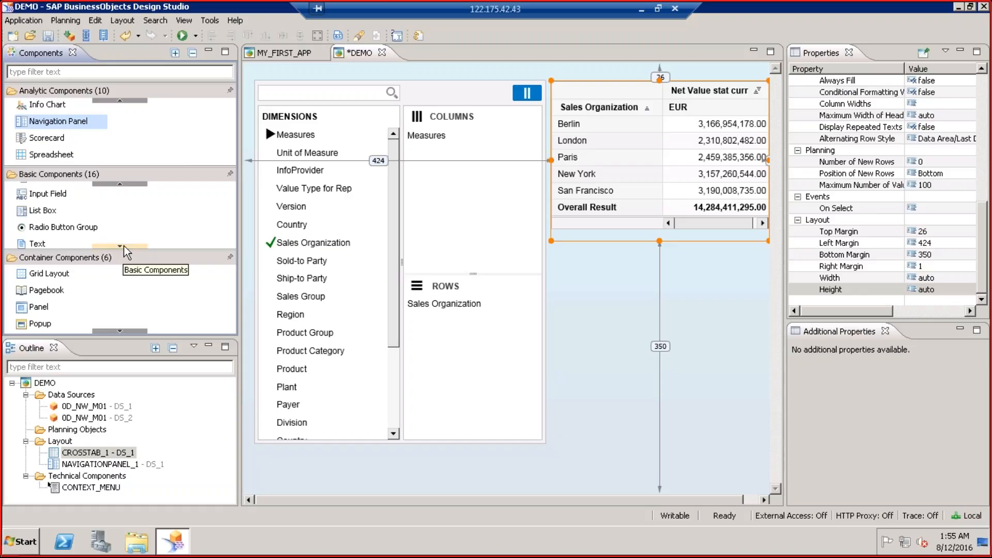
click(124, 246)
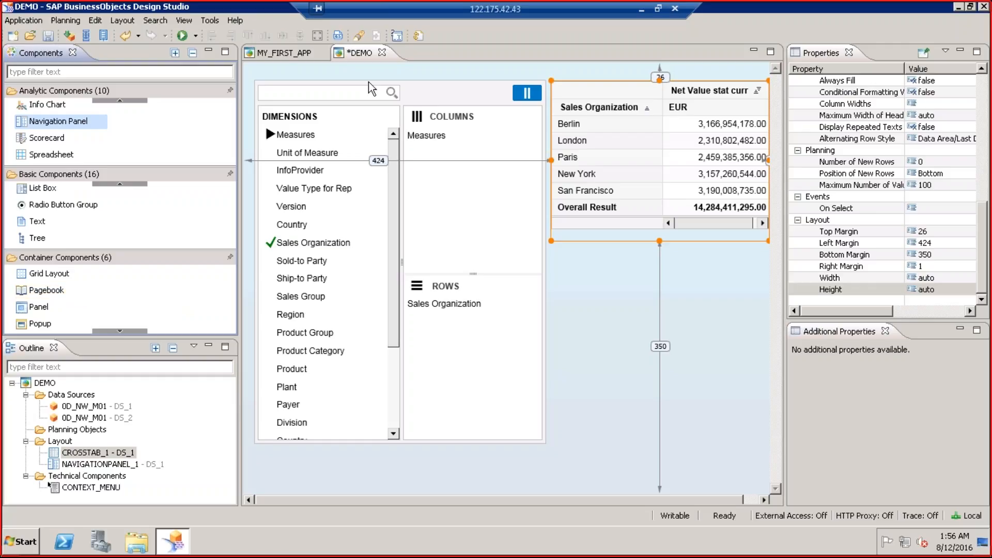
Close the DEMO application and examine the pagebook's two pages, crosstab and chart in MY_FIRST_APP.
click(382, 53)
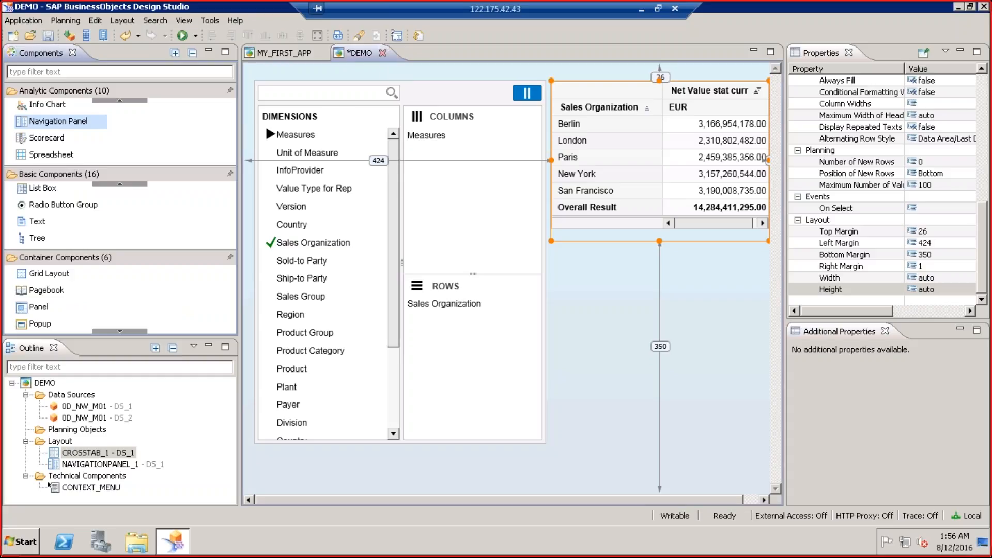
click(558, 275)
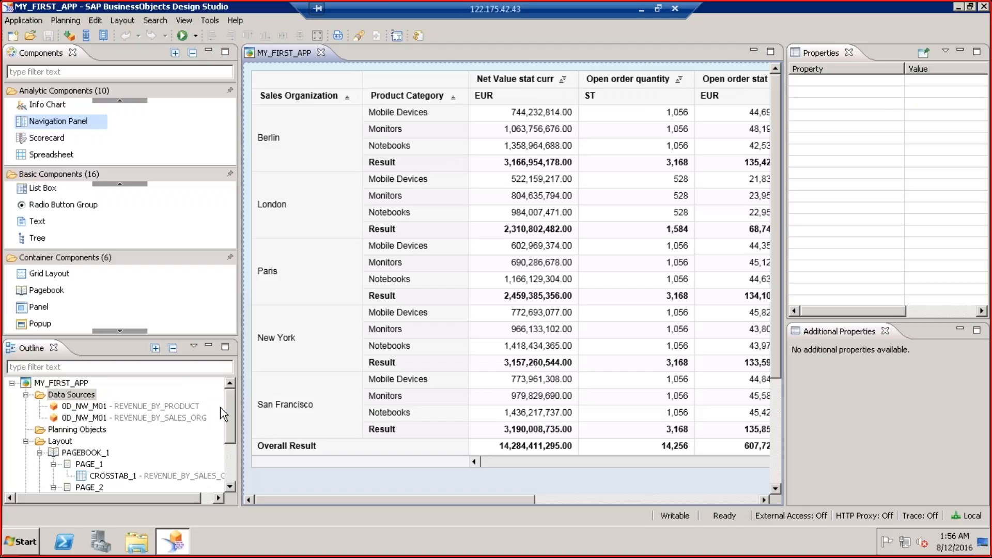
scroll(224, 432, down, 5)
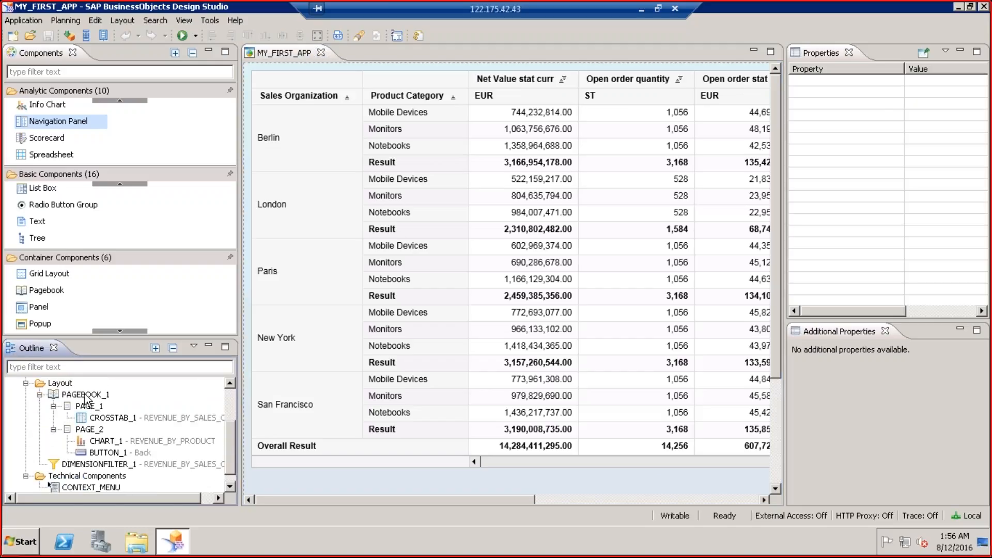
click(85, 396)
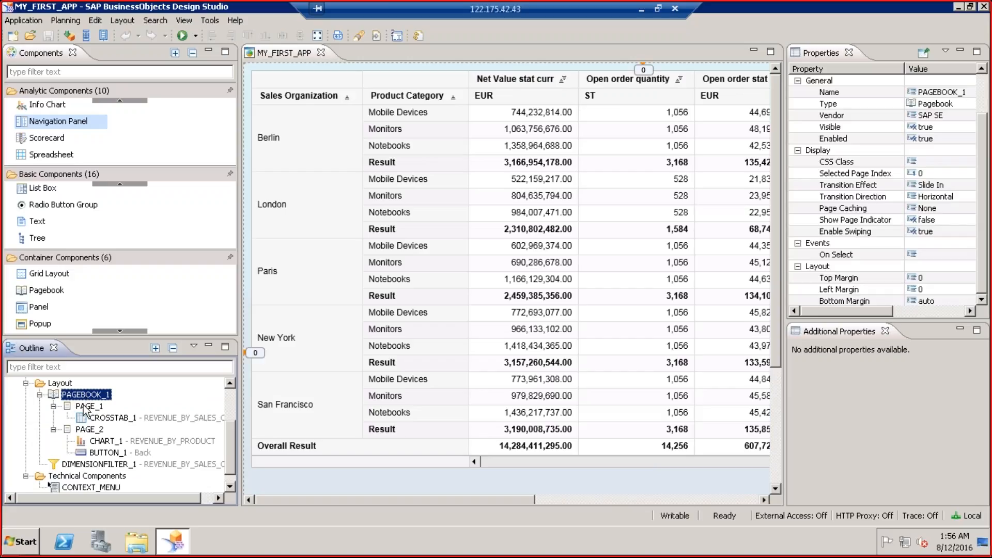
click(86, 407)
click(103, 418)
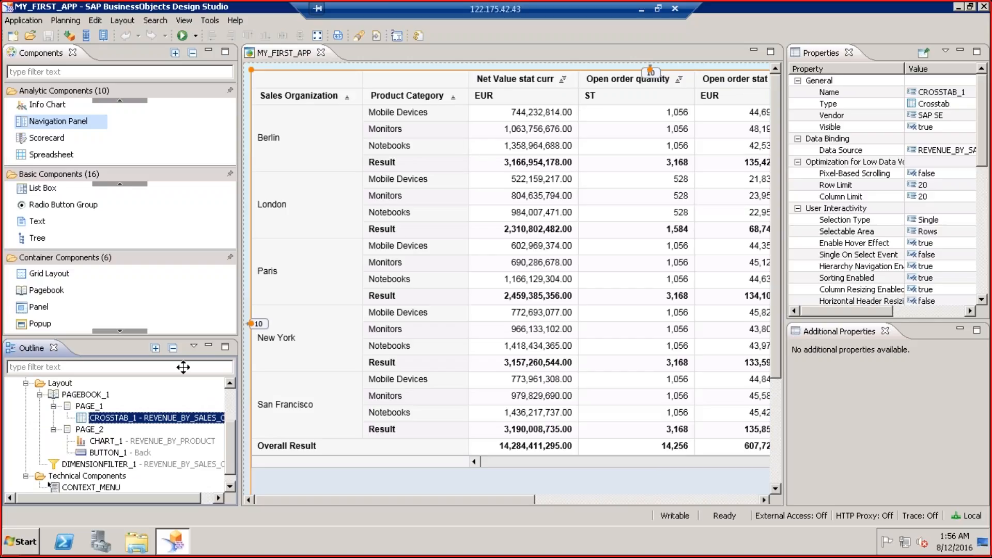
click(93, 430)
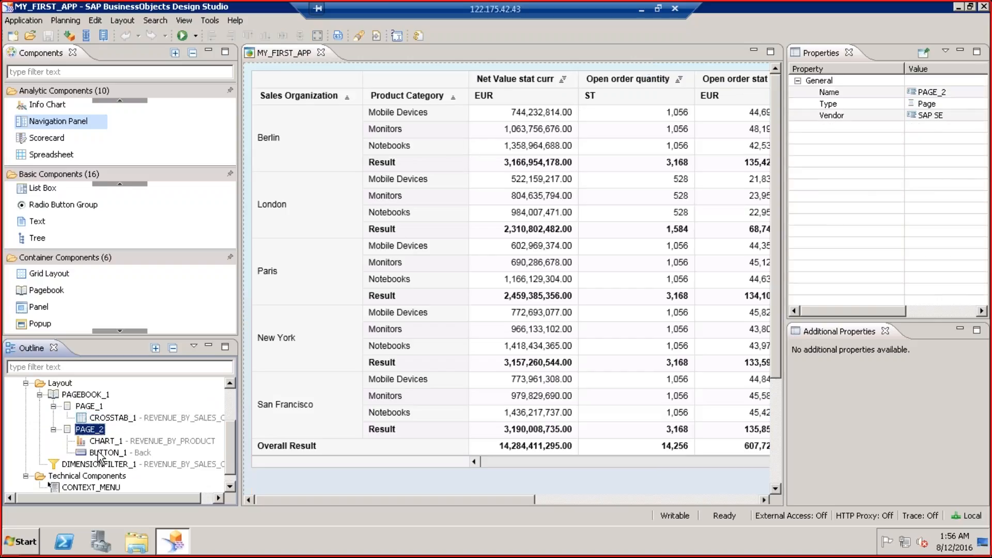
click(101, 441)
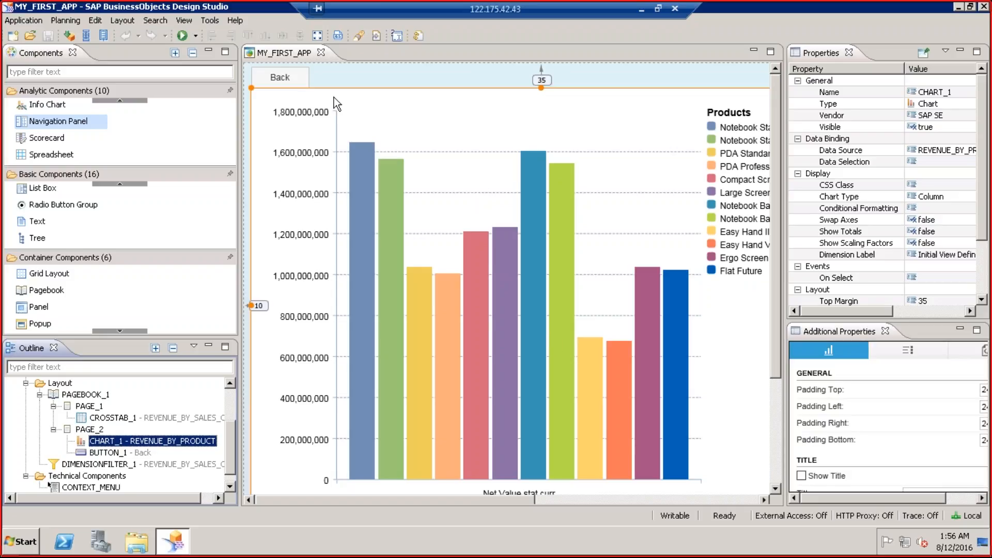
Open the On Click script of the Back button above the chart.
click(291, 77)
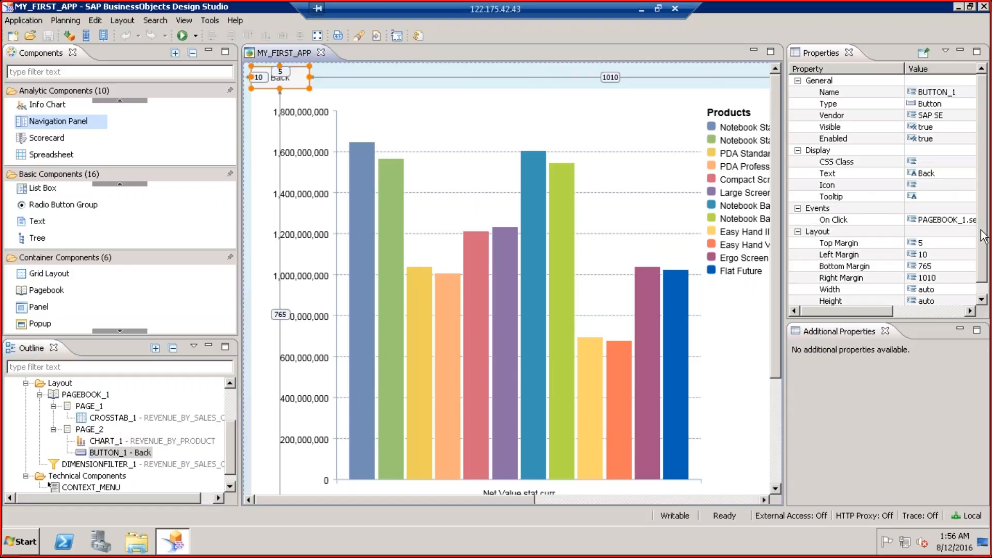
scroll(986, 279, down, 1)
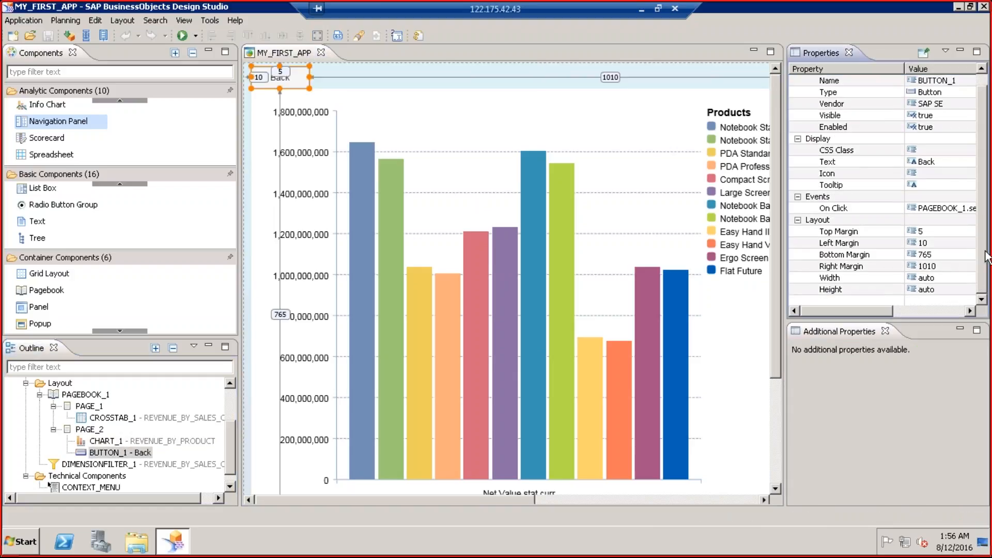
click(954, 208)
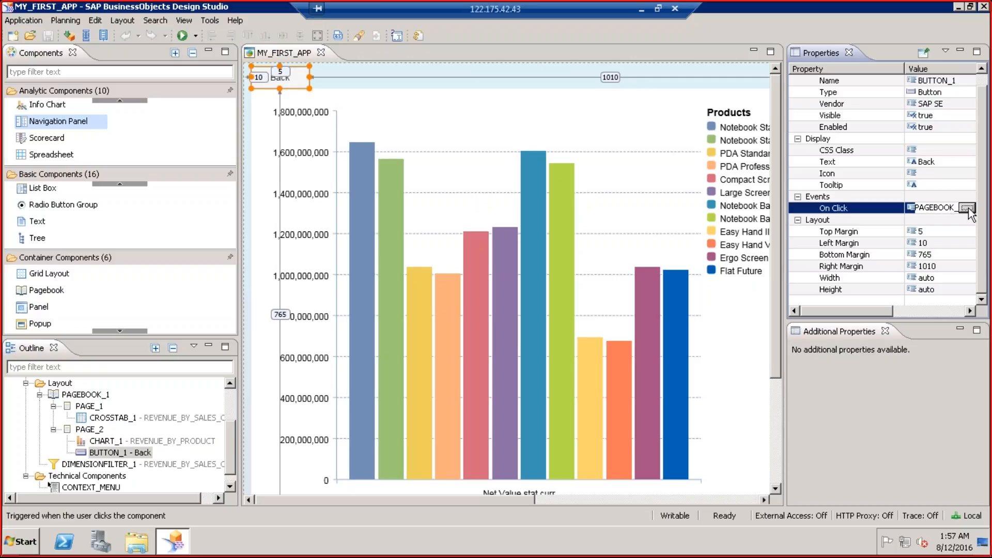
click(967, 209)
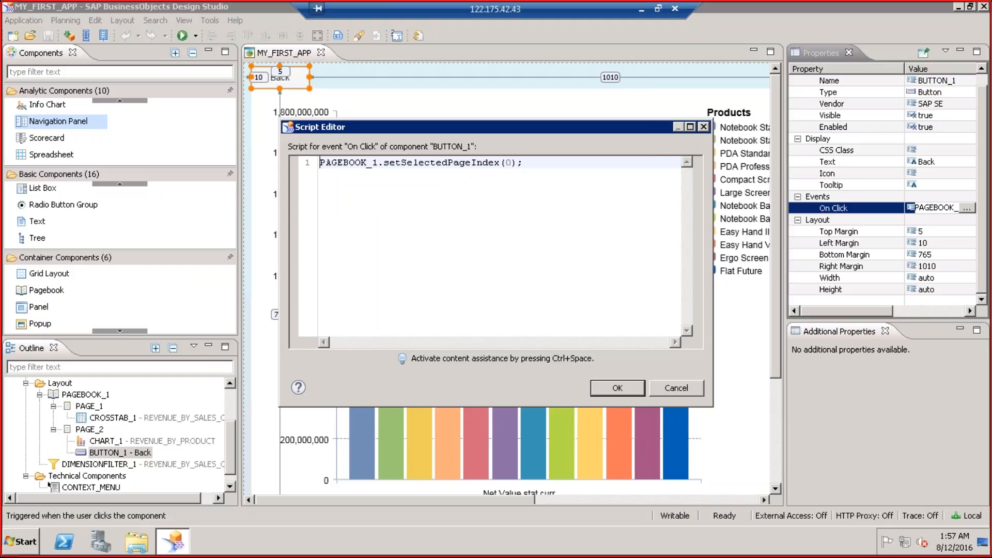
Close the Back button's script without changes and examine the properties of the dimension filter in MY_FIRST_APP's layout.
click(679, 390)
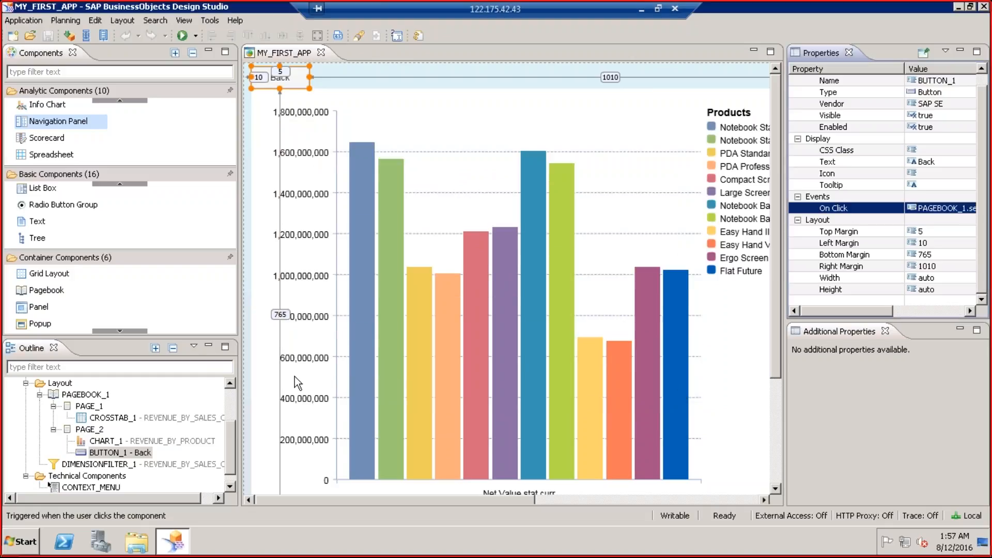
click(84, 464)
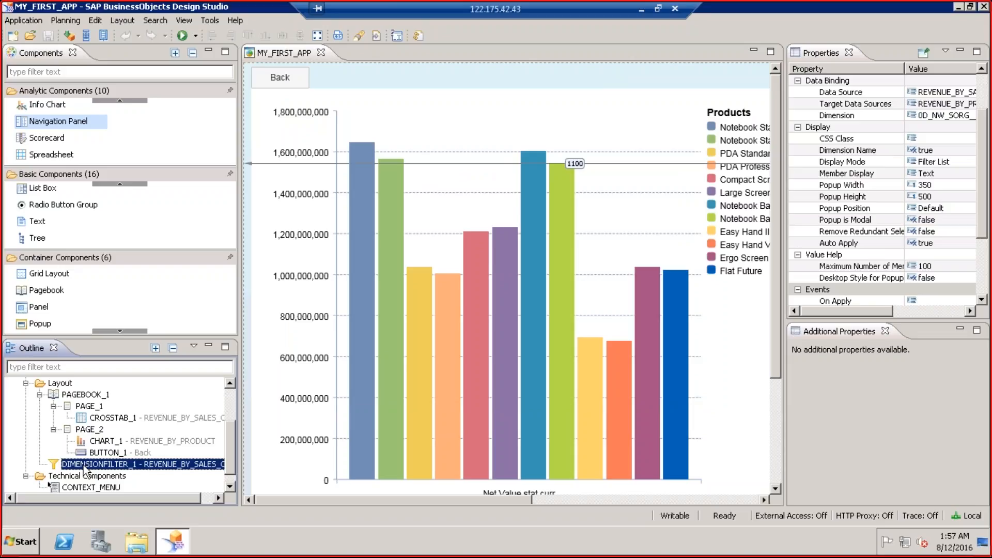
click(230, 485)
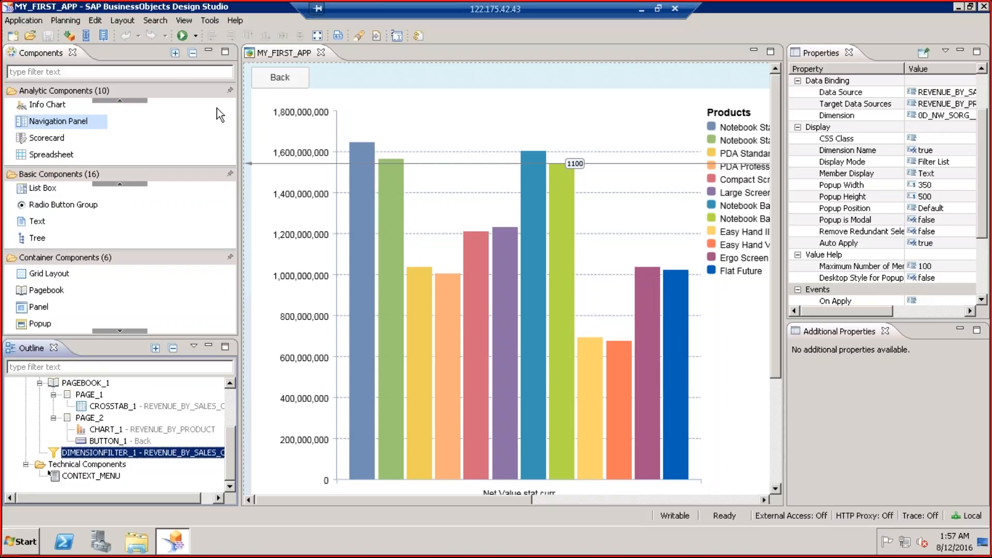
Run MY_FIRST_APP in the browser, maximize its window and look across the crosstab's columns through Transport Costs.
click(180, 36)
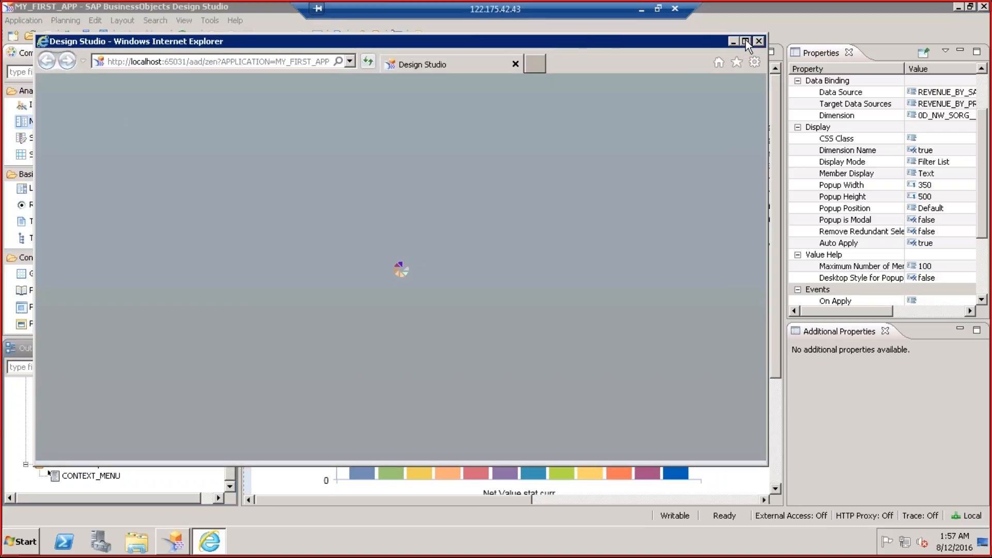
click(746, 40)
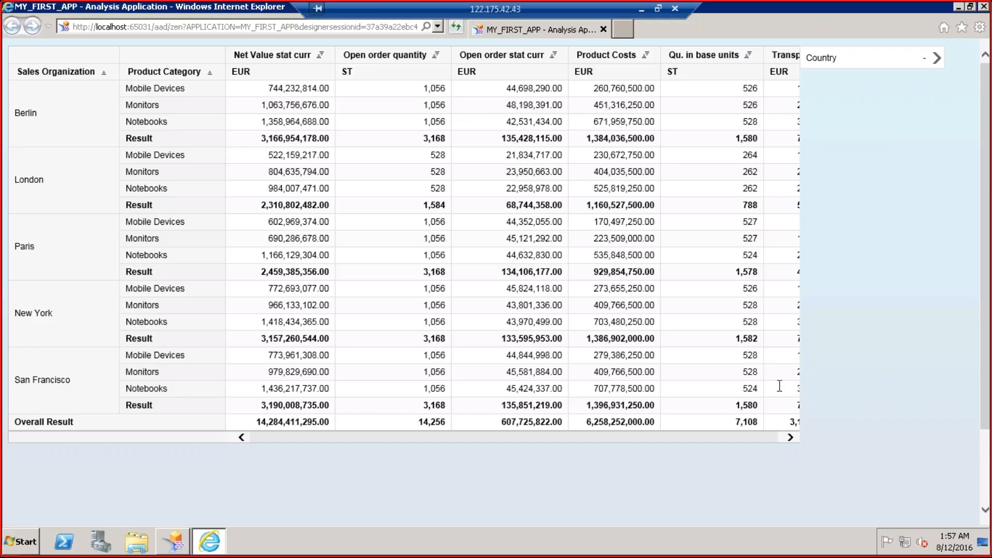
click(790, 437)
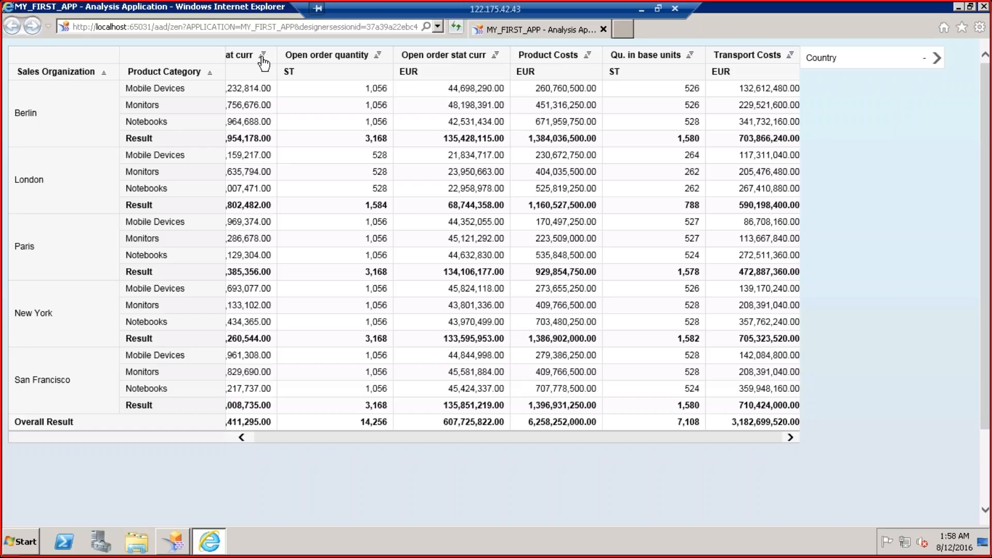
Sort the crosstab by Net Value stat curr in ascending order.
click(262, 56)
click(263, 55)
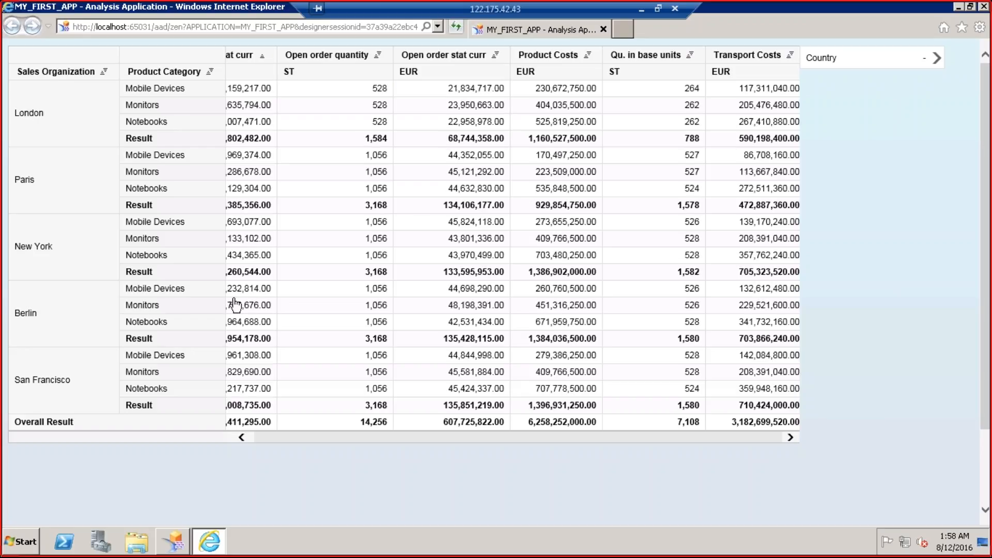
click(241, 437)
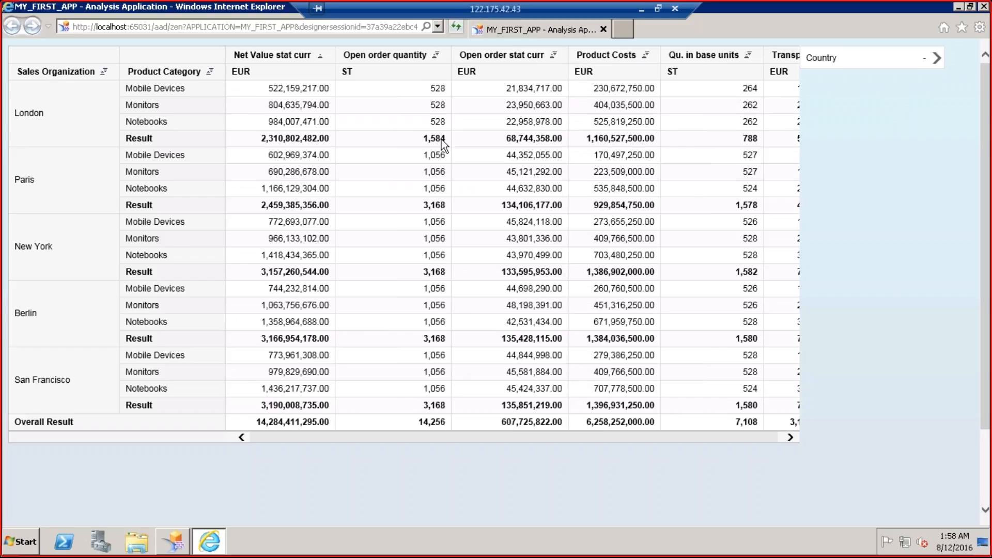
Filter the application's Country dimension to the members DE and FR.
click(936, 59)
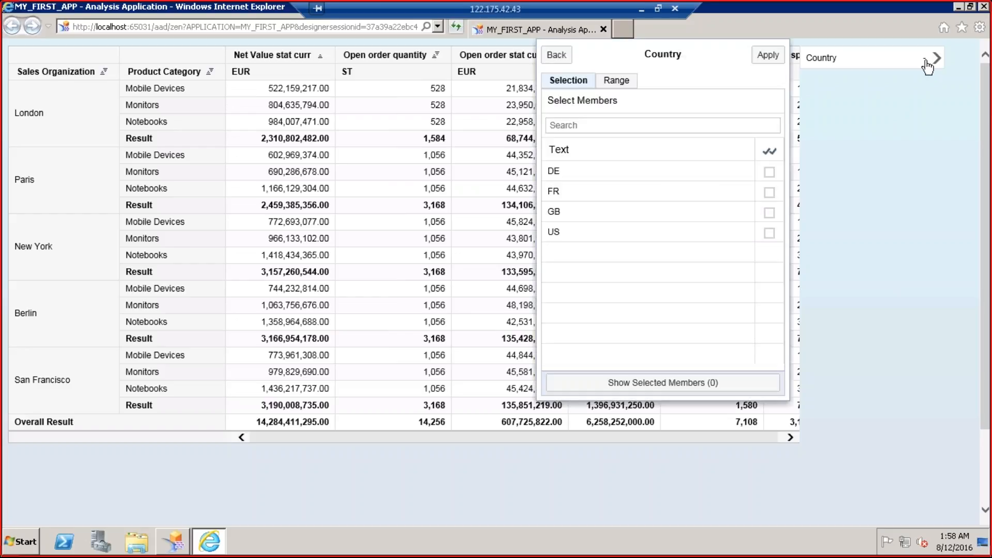
click(768, 172)
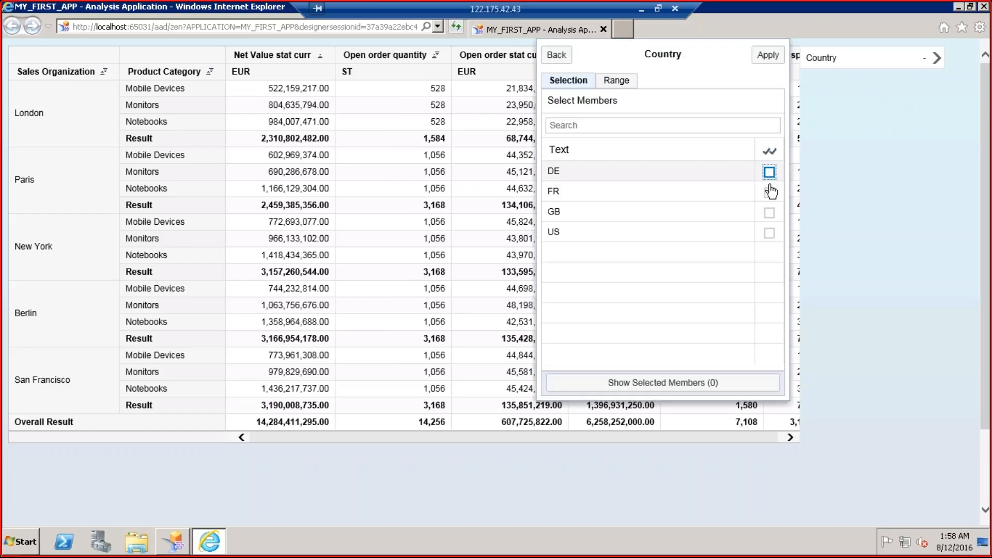
click(770, 194)
click(768, 55)
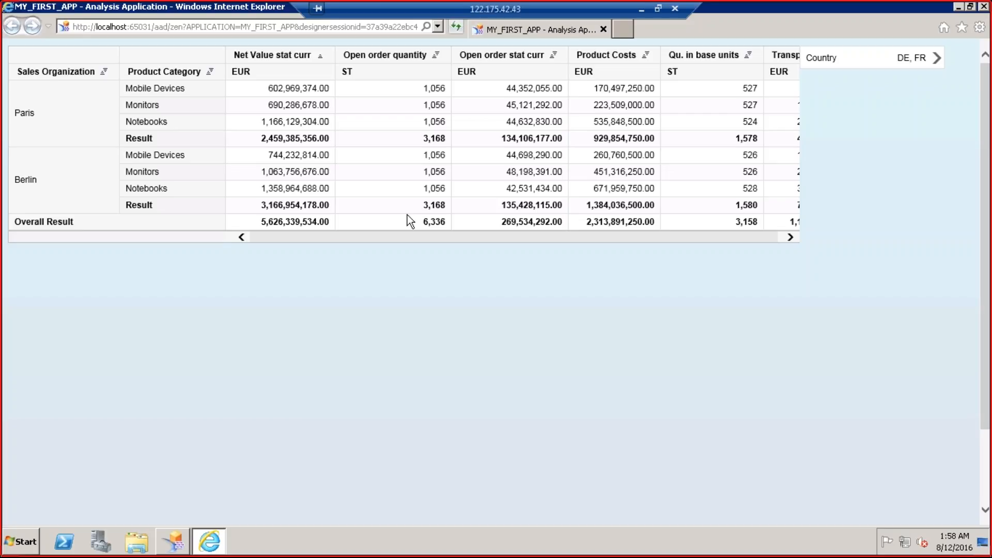
View the product charts for Paris and for its Mobile Devices row in turn, returning to the crosstab after each.
click(24, 113)
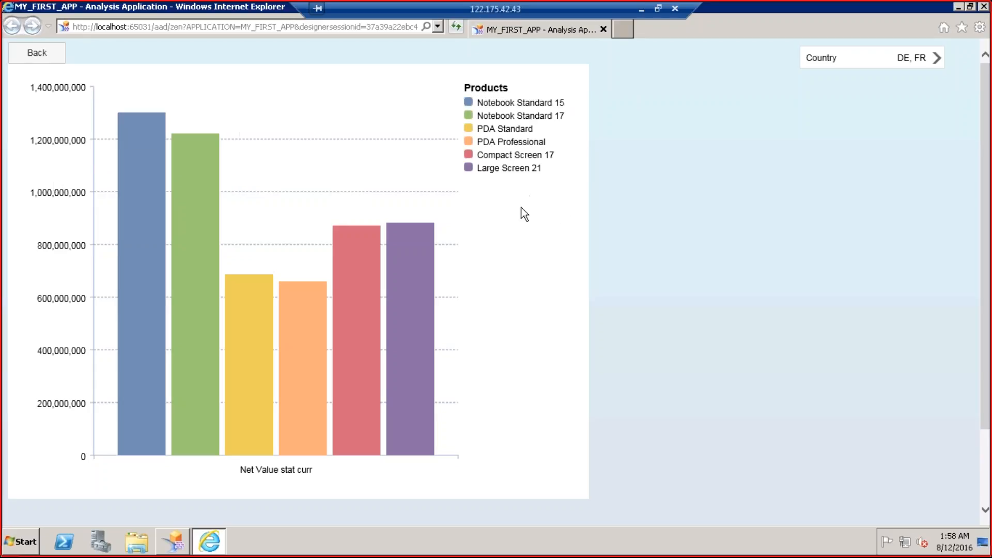
mouse_move(149, 380)
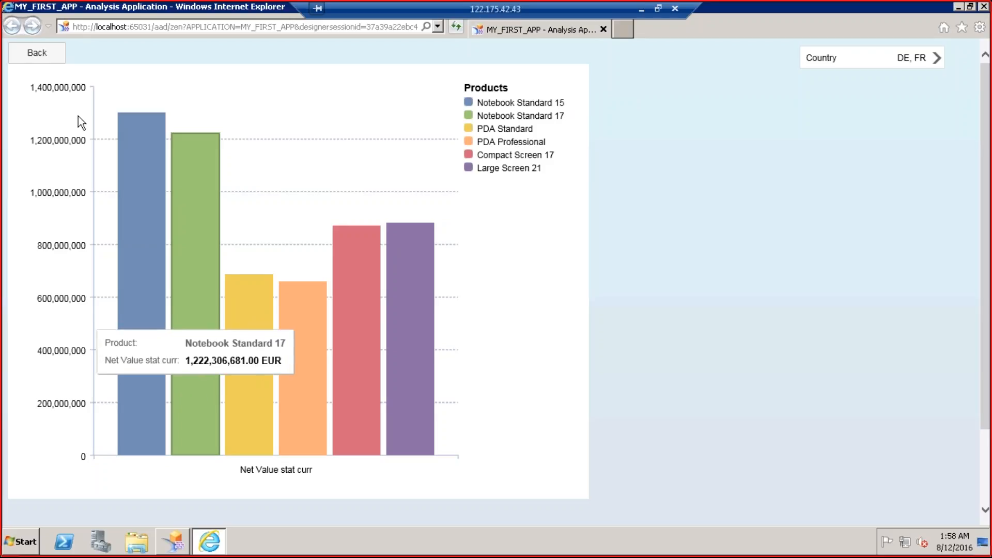
click(42, 52)
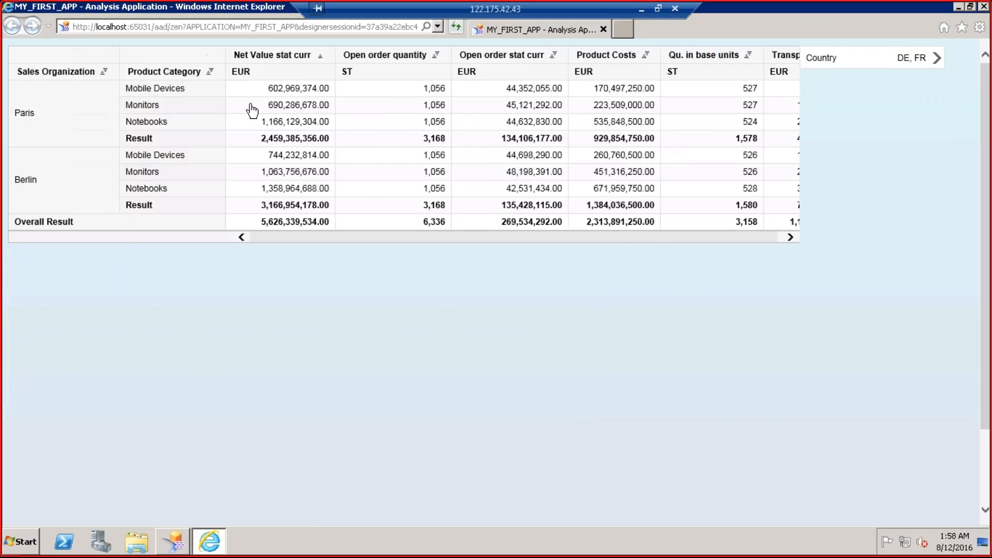
click(172, 91)
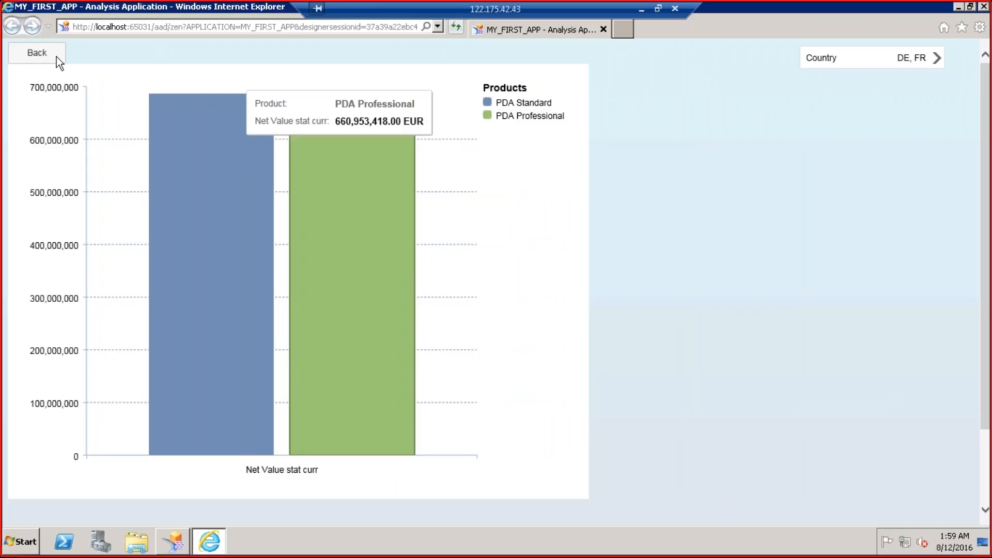
click(41, 53)
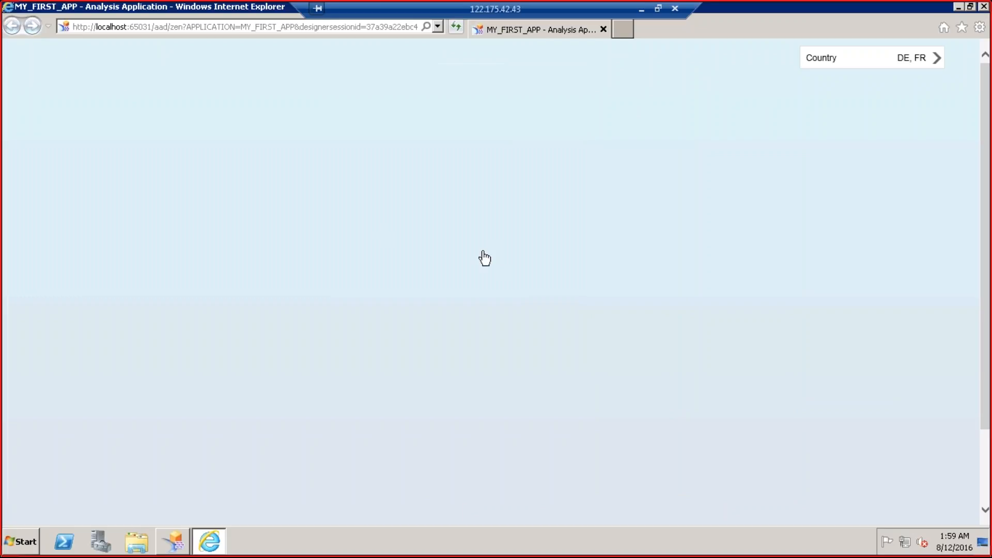